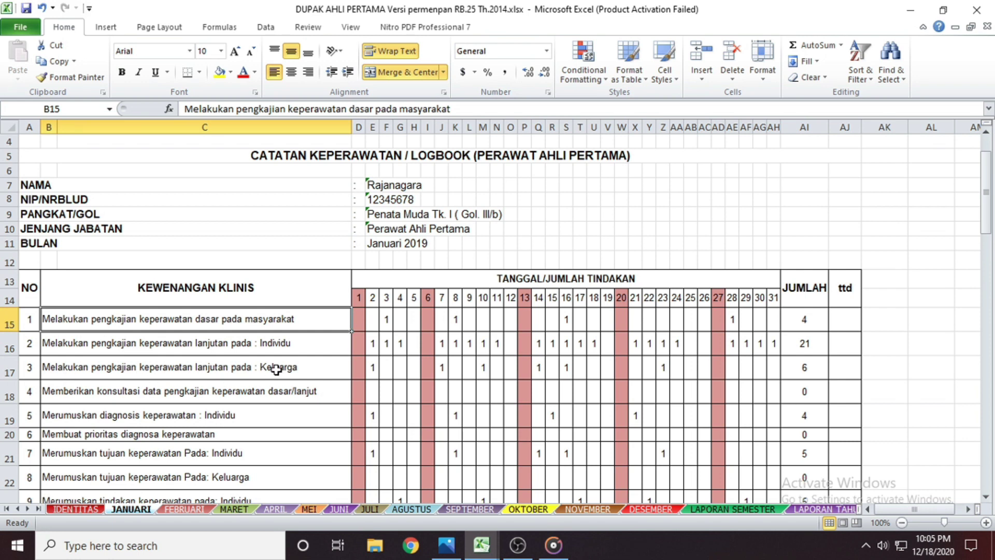
# Review the January logbook from the identity header through all fifty clinical activities down to the signature block.
pyautogui.scroll(-16, 275, 369)
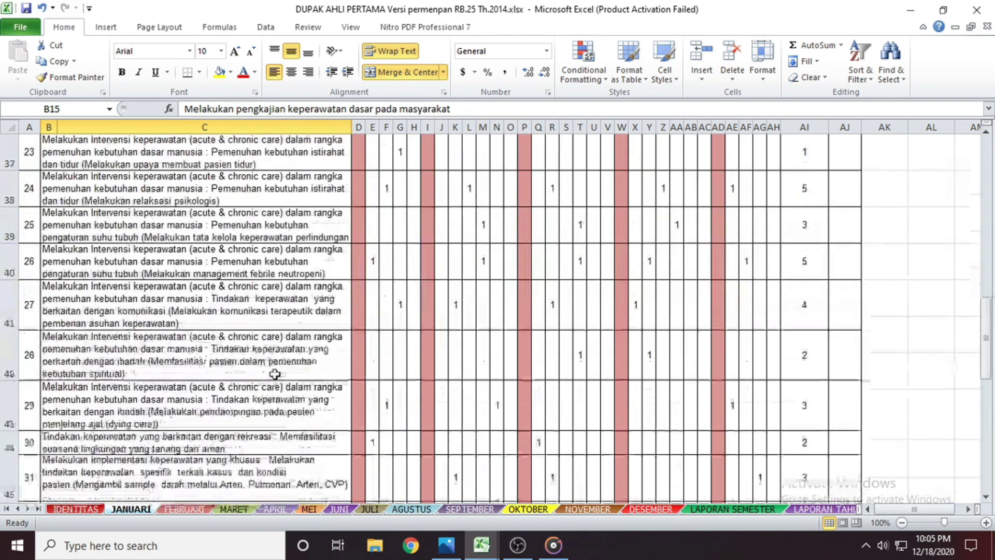
pyautogui.scroll(-1, 275, 374)
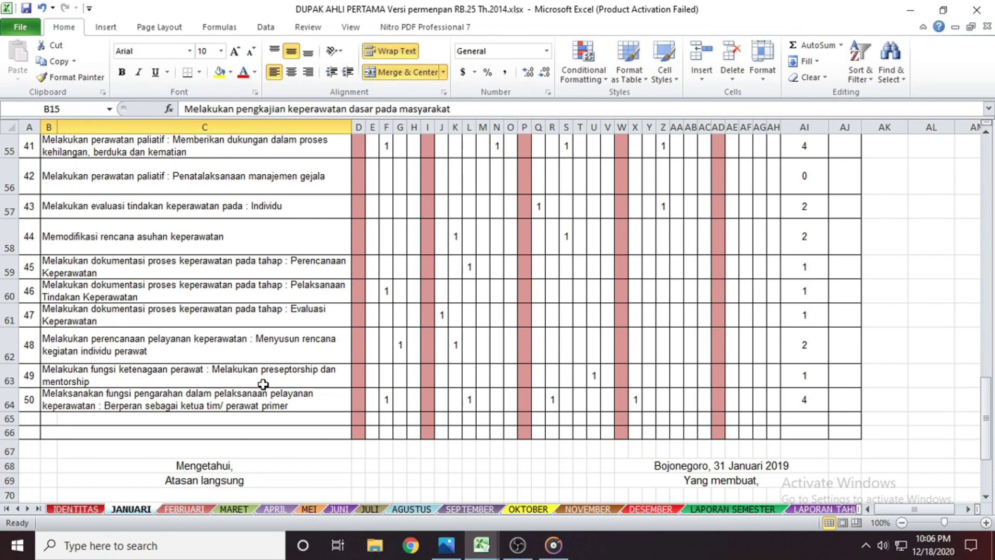
pyautogui.scroll(8, 275, 384)
pyautogui.scroll(8, 275, 384)
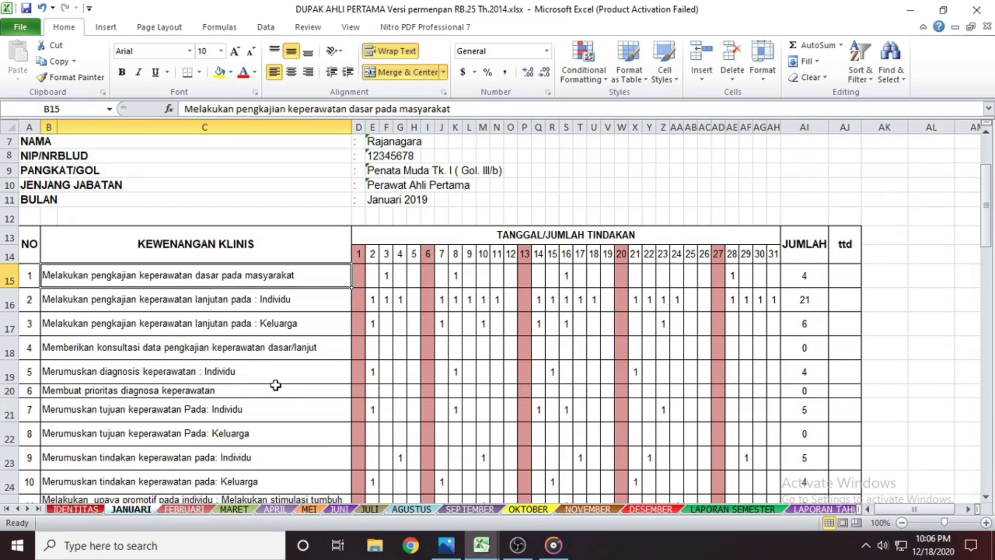
pyautogui.scroll(-16, 275, 384)
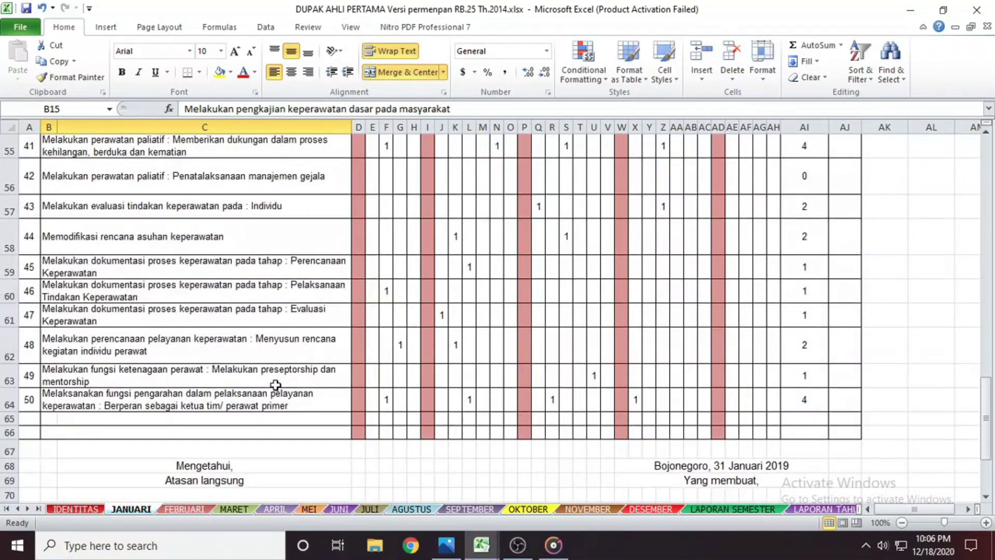
pyautogui.scroll(16, 275, 384)
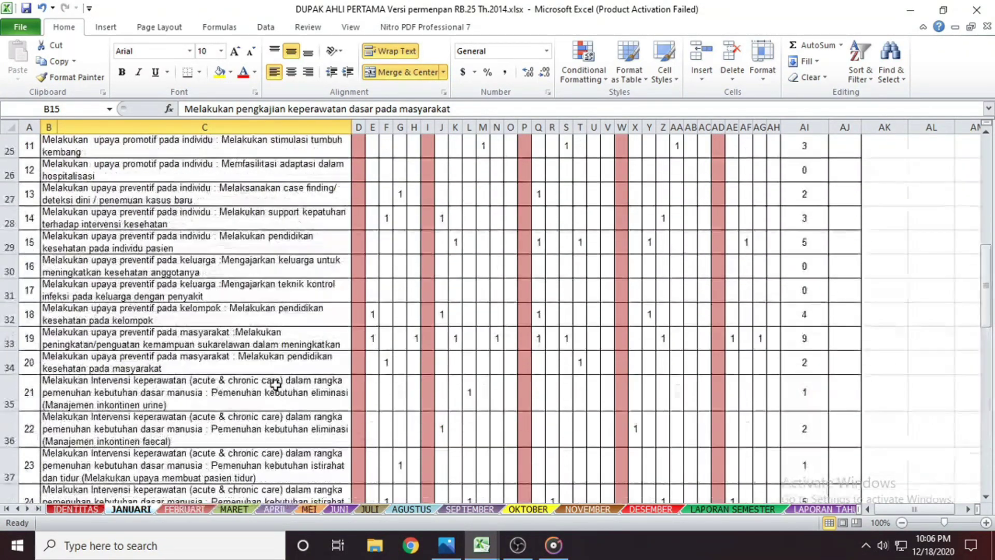
pyautogui.scroll(2, 275, 385)
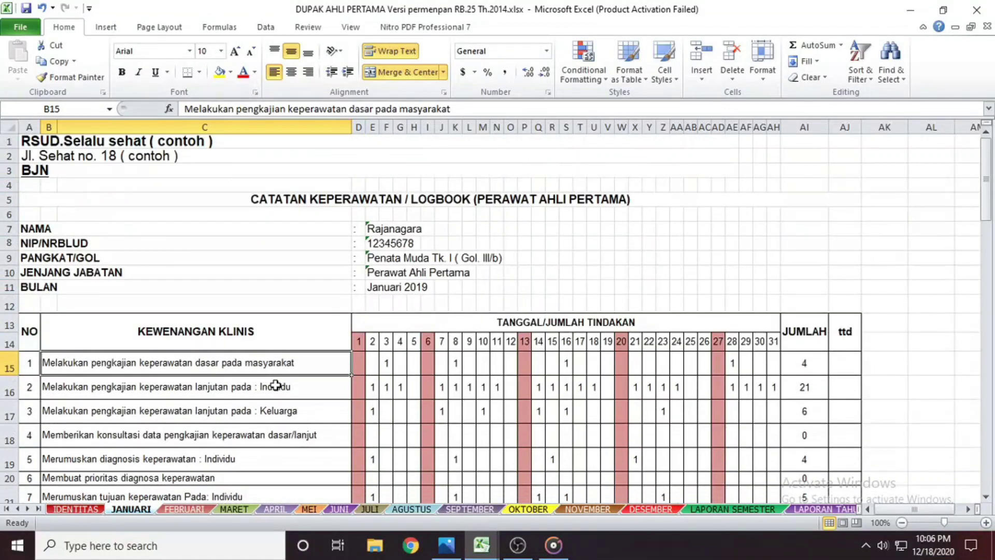
pyautogui.scroll(-2, 275, 384)
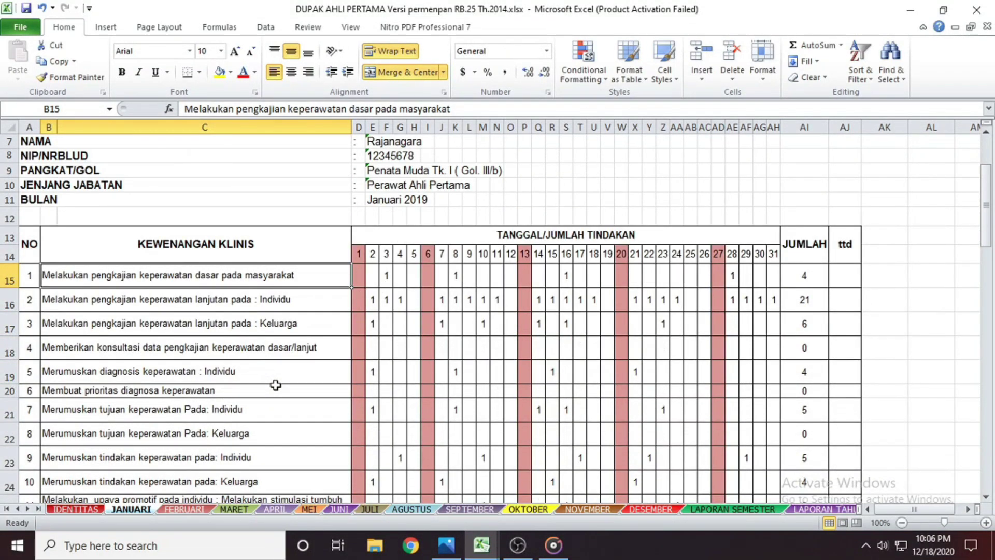
pyautogui.scroll(-15, 275, 384)
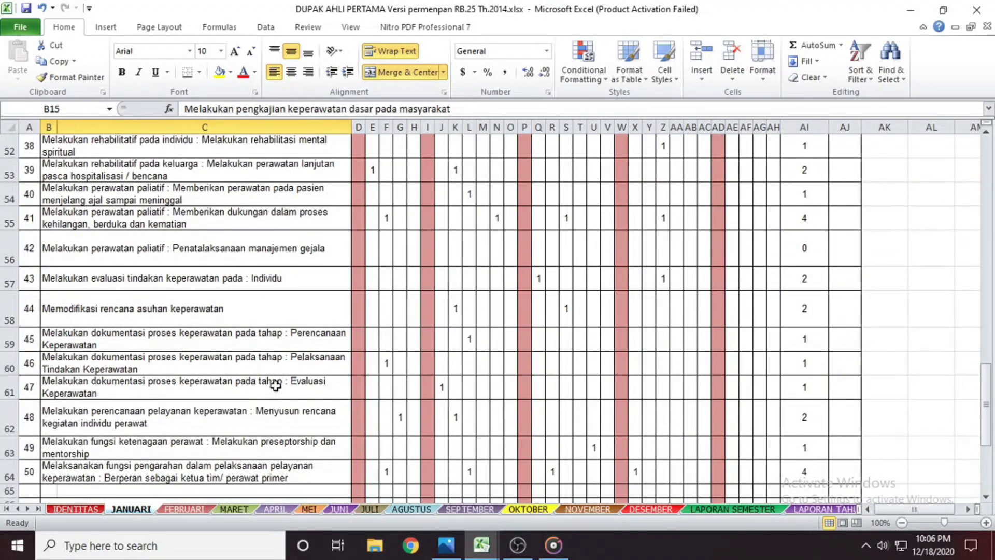
pyautogui.click(517, 545)
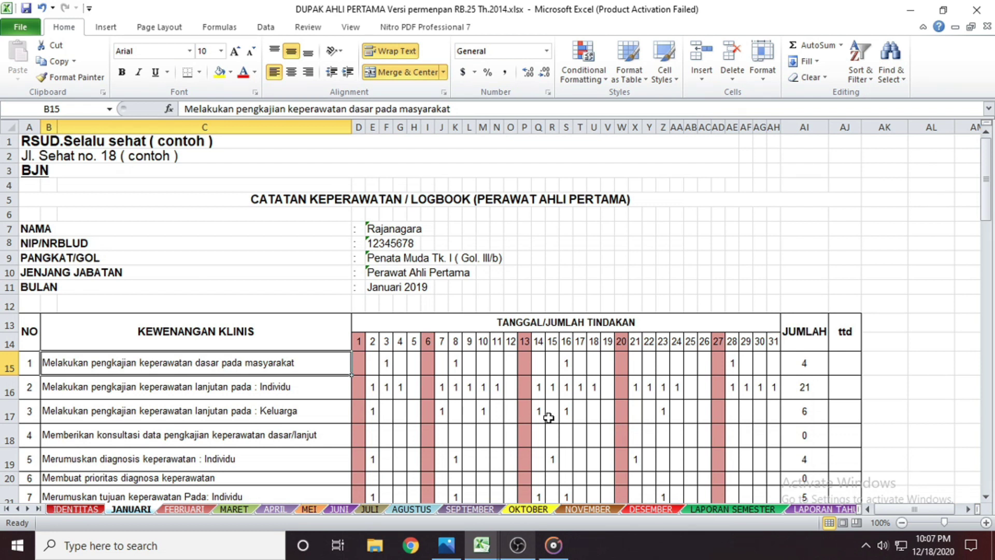
pyautogui.scroll(-16, 393, 477)
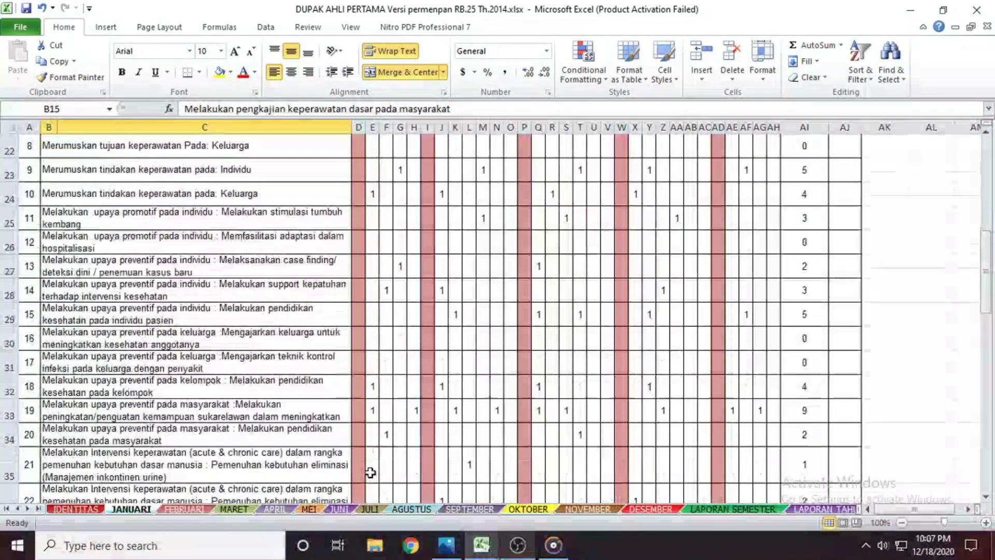
pyautogui.scroll(-3, 368, 472)
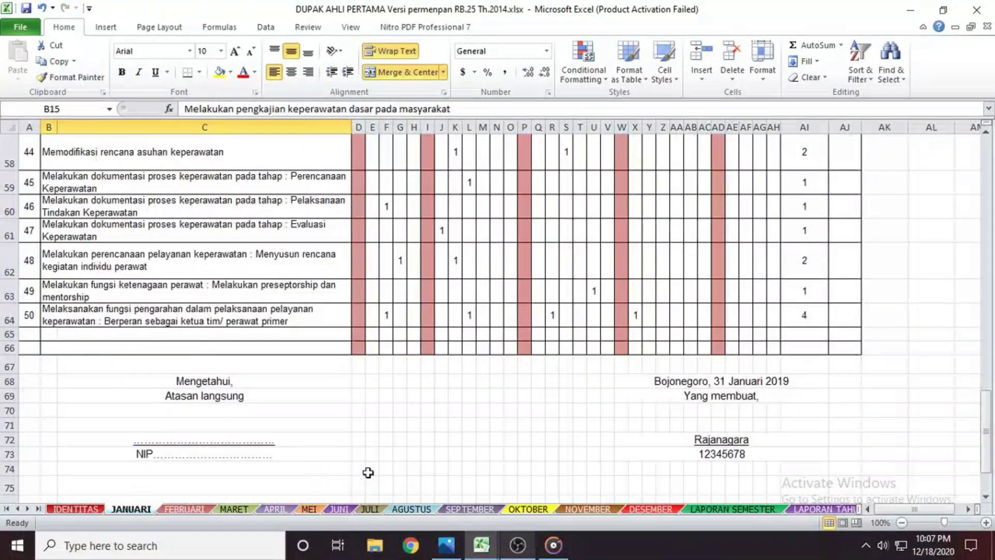
pyautogui.scroll(19, 368, 472)
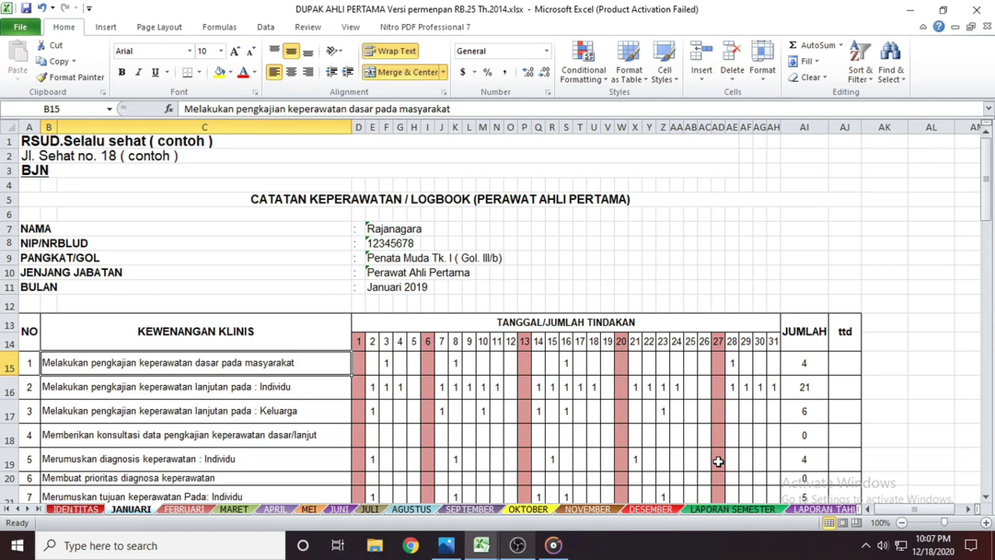
pyautogui.scroll(-19, 718, 461)
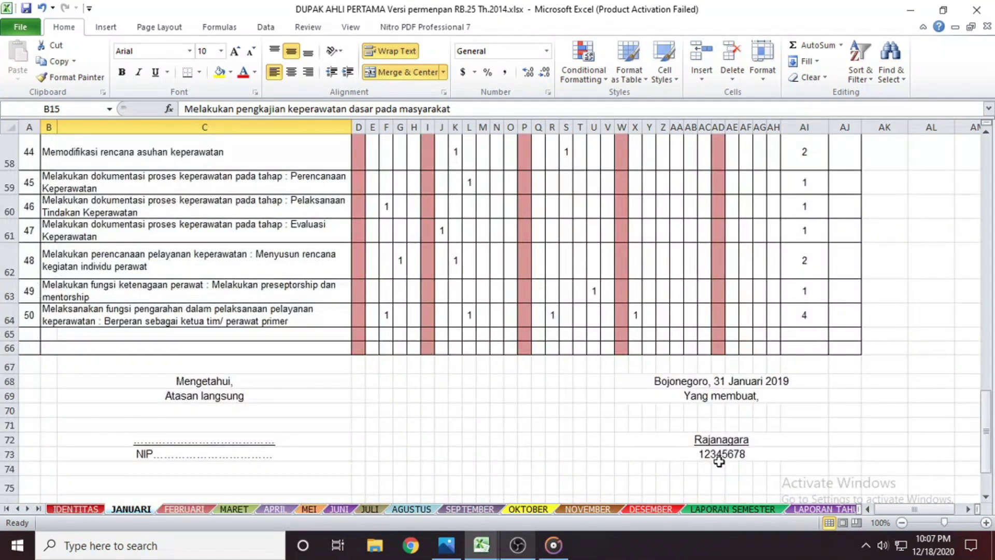
pyautogui.scroll(19, 718, 461)
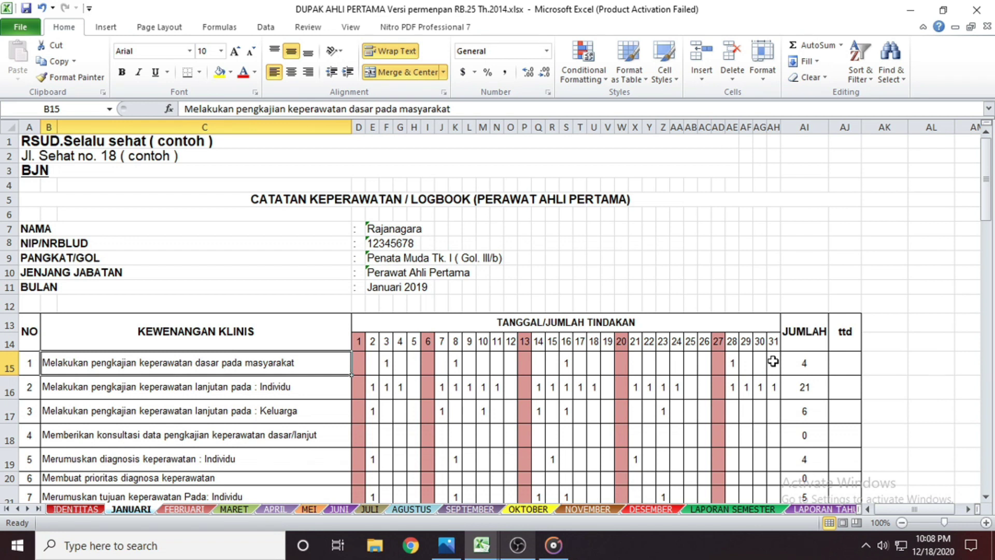
# For activity 1 (Melakukan pengkajian keperawatan dasar pada masyarakat), enter 2 on day 2, 3 on day 4 and 2 on day 5.
pyautogui.click(372, 369)
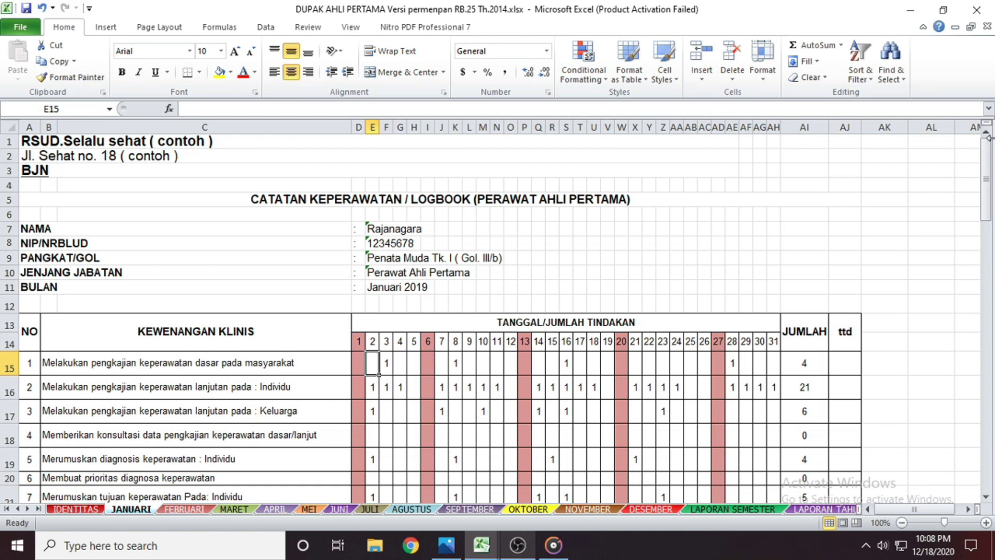
pyautogui.write('2')
pyautogui.press('Right')
pyautogui.press('Right')
pyautogui.write('3')
pyautogui.press('Right')
pyautogui.write('2')
pyautogui.press('Right')
# Fill activity 1 for the second week: 1 on days 7, 9 and 10, and 2 on days 11 and 12.
pyautogui.press('Right')
pyautogui.write('1')
pyautogui.press('Right')
pyautogui.press('Right')
pyautogui.write('1')
pyautogui.press('Right')
pyautogui.write('1')
pyautogui.press('Right')
pyautogui.write('2')
pyautogui.press('Right')
pyautogui.write('2')
pyautogui.press('Right')
# Enter 1 for activity 1 on days 14, 15, 17, 18 and 19.
pyautogui.press('Right')
pyautogui.write('1')
pyautogui.press('Right')
pyautogui.write('1')
pyautogui.press('Right')
pyautogui.press('Right')
pyautogui.write('1')
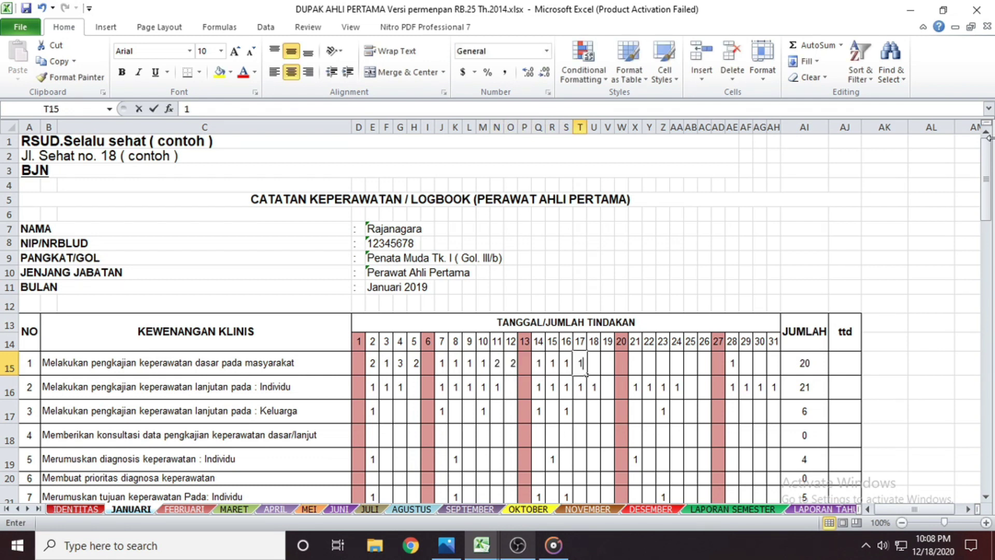
pyautogui.press('Right')
pyautogui.write('1')
pyautogui.press('Right')
pyautogui.write('1')
pyautogui.press('Right')
# Fill activity 1 for days 21 to 26 with 2, 1, 2, 2, 2 and 2.
pyautogui.press('Right')
pyautogui.write('2')
pyautogui.press('Right')
pyautogui.write('1')
pyautogui.press('Right')
pyautogui.write('2')
pyautogui.press('Right')
pyautogui.write('2')
pyautogui.press('Right')
pyautogui.write('2')
pyautogui.press('Right')
pyautogui.write('2')
pyautogui.press('Right')
# Complete the activity 1 row by entering 1 on days 29, 30 and 31.
pyautogui.press('Right')
pyautogui.press('Right')
pyautogui.write('1')
pyautogui.press('Right')
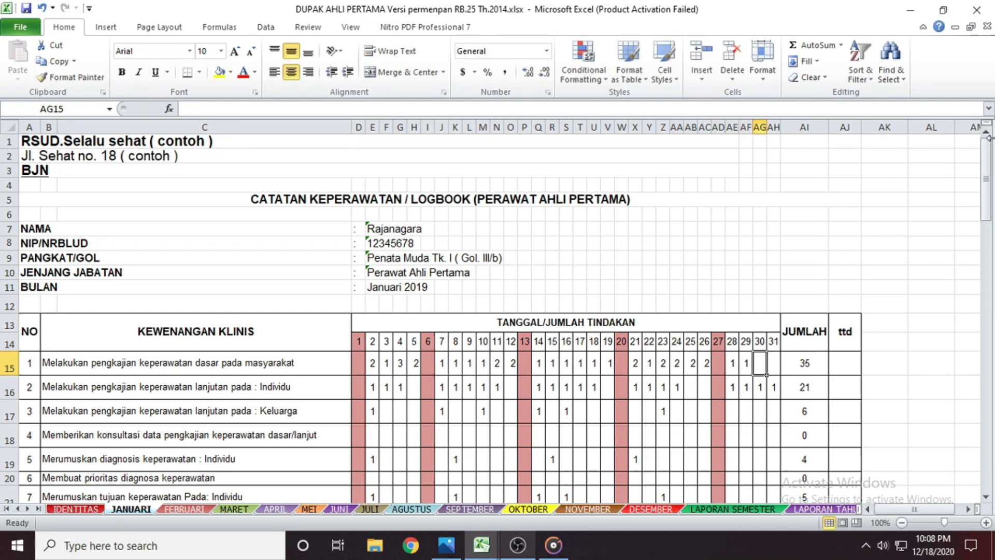
pyautogui.write('1')
pyautogui.press('Right')
pyautogui.write('1')
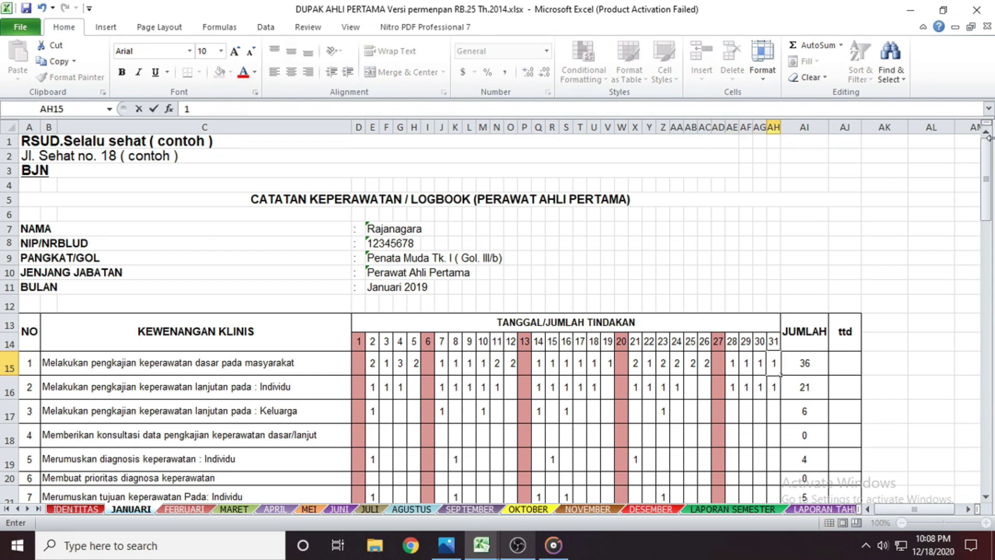
pyautogui.click(785, 463)
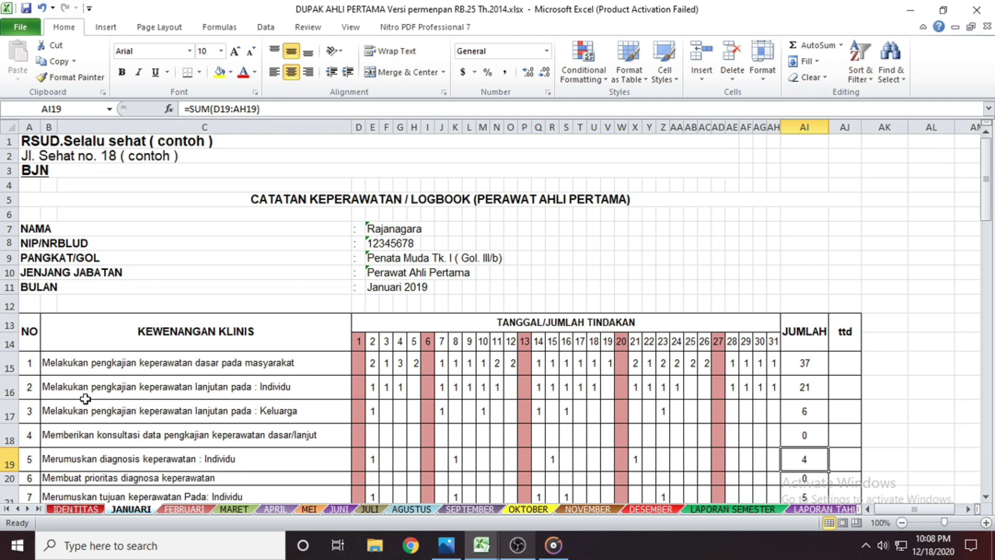
# For activity 2 (pengkajian keperawatan lanjutan pada : Individu), enter 2, 3, 3 and 2 on days 2 to 5.
pyautogui.click(376, 392)
pyautogui.write('2')
pyautogui.click(393, 398)
pyautogui.write('3')
pyautogui.click(406, 397)
pyautogui.write('3')
pyautogui.click(420, 398)
pyautogui.write('2')
# Set the activity 2 counts on days 8, 9 and 12 to 2.
pyautogui.click(449, 398)
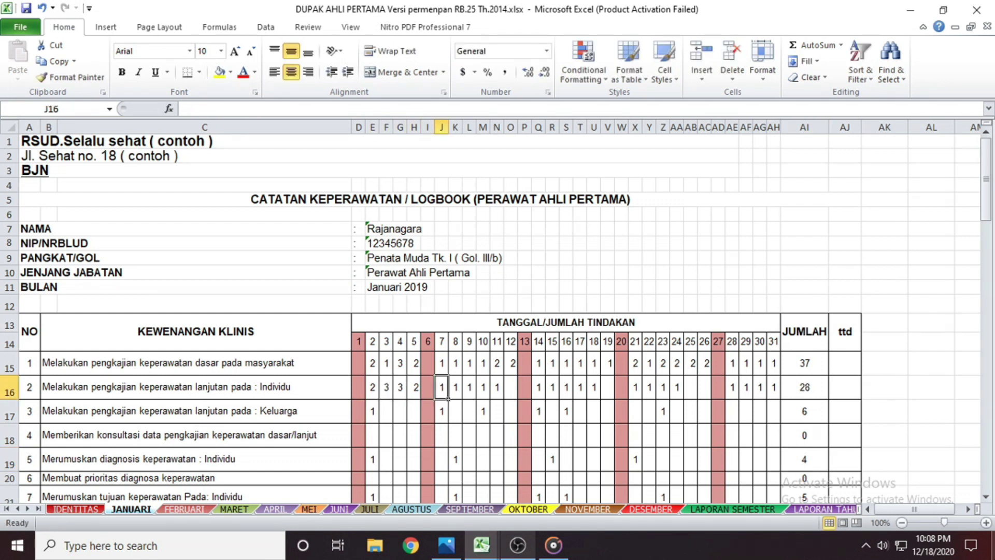
pyautogui.click(462, 398)
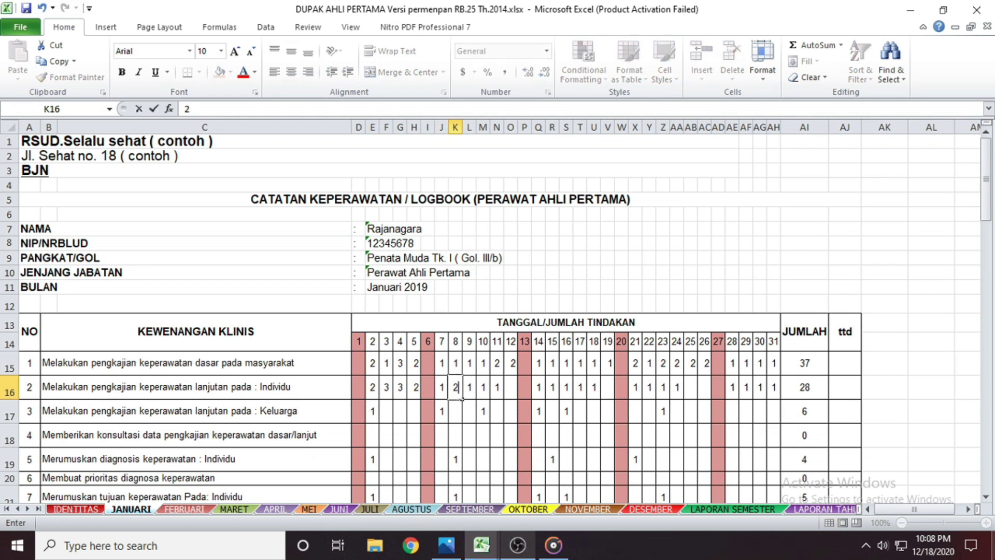
pyautogui.write('2')
pyautogui.click(476, 399)
pyautogui.write('2')
pyautogui.click(490, 399)
pyautogui.click(504, 398)
pyautogui.click(510, 398)
pyautogui.write('2')
# Set the activity 2 counts on days 15, 17 and 19 to 2.
pyautogui.click(552, 398)
pyautogui.write('2')
pyautogui.click(566, 399)
pyautogui.click(580, 399)
pyautogui.write('2')
pyautogui.click(607, 399)
pyautogui.write('2')
# Set the activity 2 counts on days 22, 25 and 26 to 2.
pyautogui.click(635, 398)
pyautogui.click(649, 398)
pyautogui.write('2')
pyautogui.click(664, 398)
pyautogui.click(677, 399)
pyautogui.click(690, 398)
pyautogui.write('2')
pyautogui.click(705, 399)
pyautogui.write('2')
# Complete the activity 2 row by setting days 29 and 31 to 2.
pyautogui.click(718, 398)
pyautogui.click(732, 398)
pyautogui.click(746, 398)
pyautogui.write('2')
pyautogui.click(759, 399)
pyautogui.click(774, 398)
pyautogui.write('2')
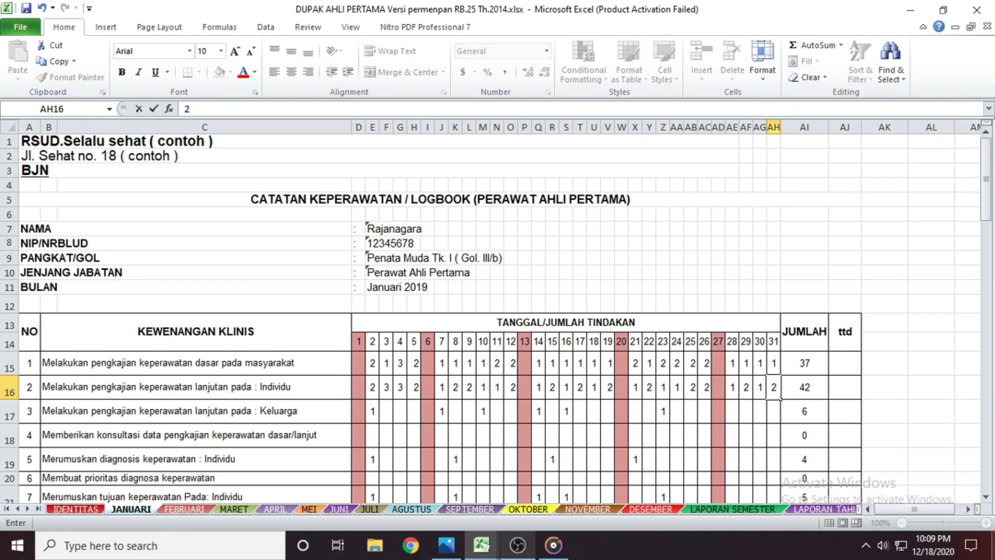
pyautogui.click(455, 459)
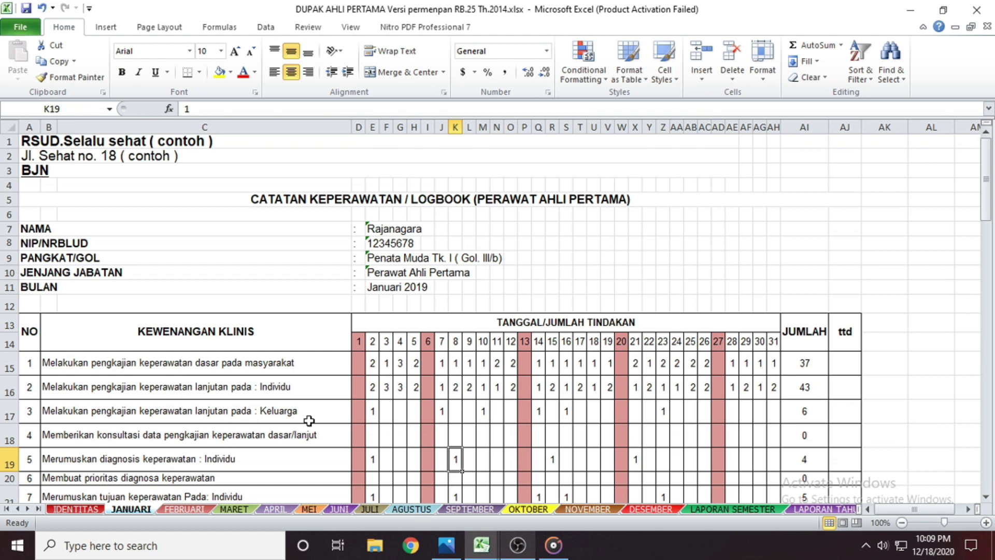
# For activity 3 (pengkajian keperawatan lanjutan pada : Keluarga), enter 2, 3 and 4 on days 3, 4 and 5.
pyautogui.click(389, 413)
pyautogui.write('2')
pyautogui.press('Tab')
pyautogui.write('3')
pyautogui.press('Tab')
pyautogui.write('4')
pyautogui.press('Tab')
# Fill the second week of activity 3: 1 on days 8 and 9, 2 on day 11 and 1 on day 12.
pyautogui.press('Tab')
pyautogui.press('Tab')
pyautogui.write('1')
pyautogui.press('Tab')
pyautogui.press('Tab')
pyautogui.press('Left')
pyautogui.write('1')
pyautogui.press('Tab')
pyautogui.press('Tab')
pyautogui.write('2')
pyautogui.press('Tab')
pyautogui.write('1')
pyautogui.press('Tab')
# Enter activity 3 counts of 2 on day 15, 1 on day 17, and 2 on days 18 and 19.
pyautogui.press('Tab')
pyautogui.press('Tab')
pyautogui.write('2')
pyautogui.press('Tab')
pyautogui.press('Tab')
pyautogui.write('1')
pyautogui.press('Tab')
pyautogui.write('2')
pyautogui.press('Tab')
pyautogui.write('2')
pyautogui.press('Tab')
# Enter activity 3 counts of 1 on day 21, 2 on days 22, 24 and 25, and 1 on day 26.
pyautogui.press('Tab')
pyautogui.write('1')
pyautogui.press('Tab')
pyautogui.write('2')
pyautogui.press('Tab')
pyautogui.press('Tab')
pyautogui.write('2')
pyautogui.press('Tab')
pyautogui.write('2')
pyautogui.press('Tab')
pyautogui.write('1')
pyautogui.press('Tab')
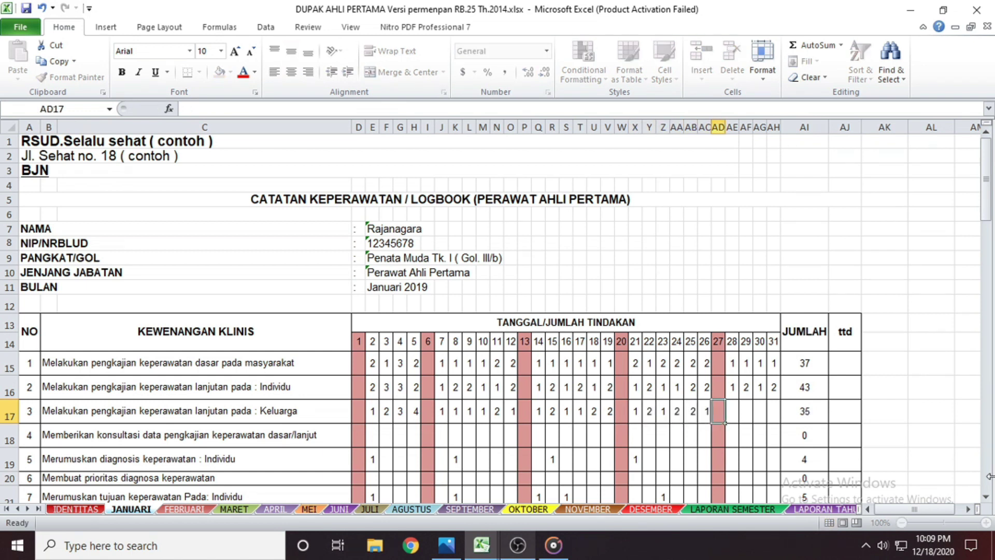
# Complete the activity 3 row with 1 on day 28 and 2 on days 29, 30 and 31.
pyautogui.press('Tab')
pyautogui.write('1')
pyautogui.press('Tab')
pyautogui.write('2')
pyautogui.press('Tab')
pyautogui.write('2')
pyautogui.press('Tab')
pyautogui.write('2')
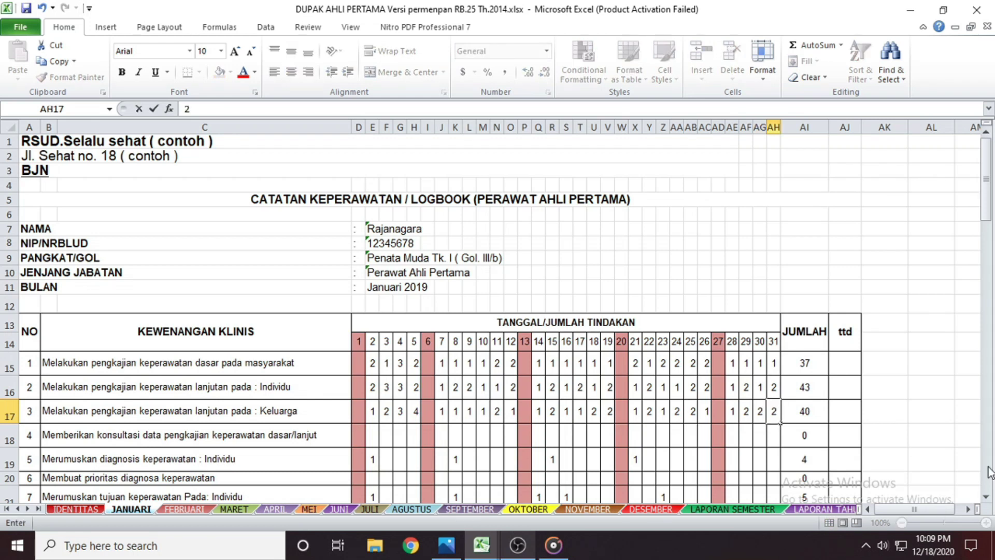
# Make the January logbook's JUMLAH totals for activities 1 to 3 bold.
pyautogui.click(925, 466)
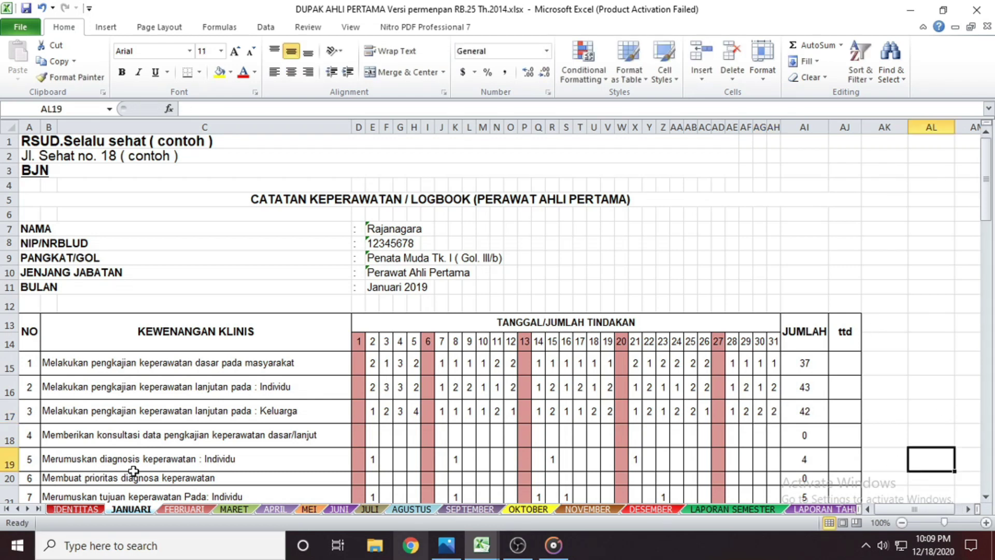
pyautogui.scroll(-19, 278, 465)
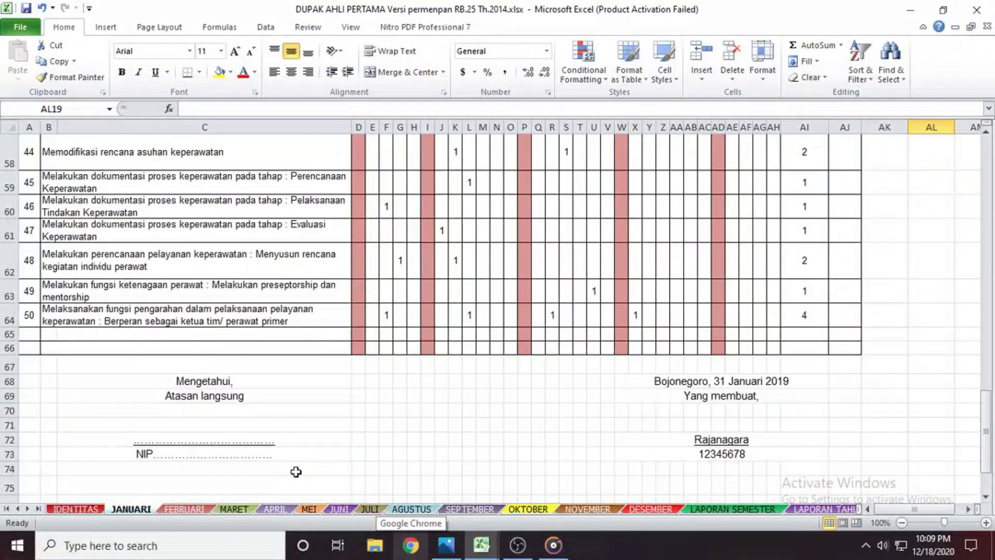
pyautogui.scroll(18, 283, 468)
pyautogui.scroll(-1, 297, 473)
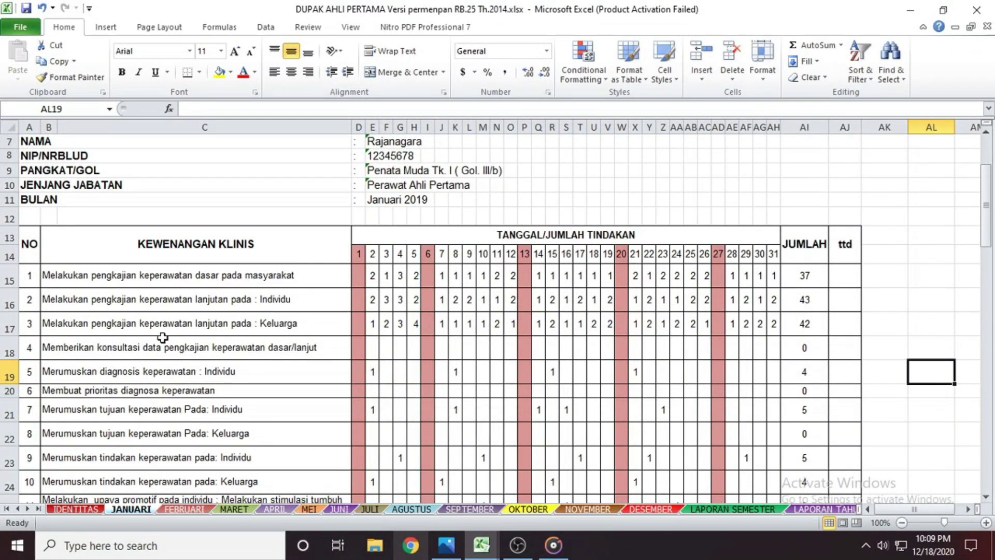
pyautogui.moveTo(808, 274); pyautogui.dragTo(805, 323)
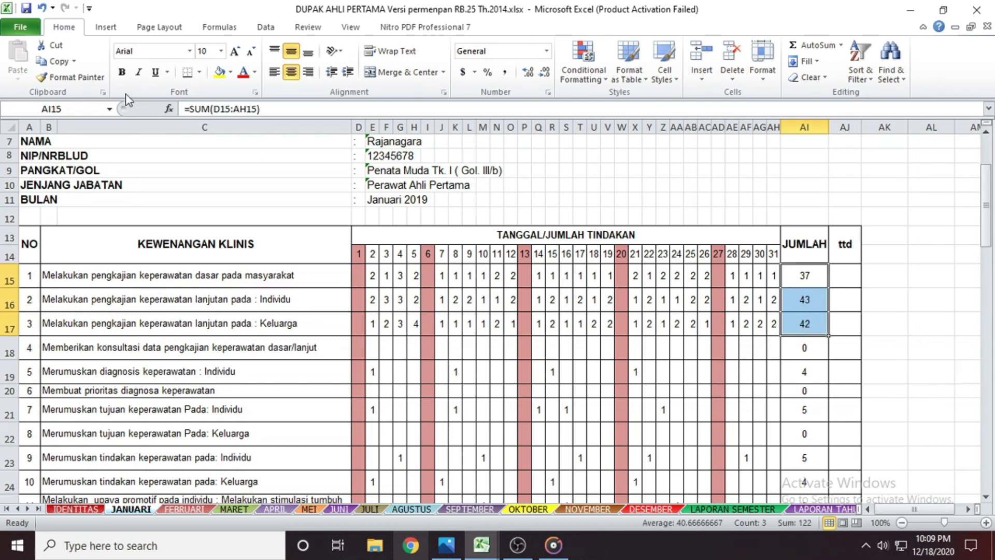
pyautogui.click(123, 75)
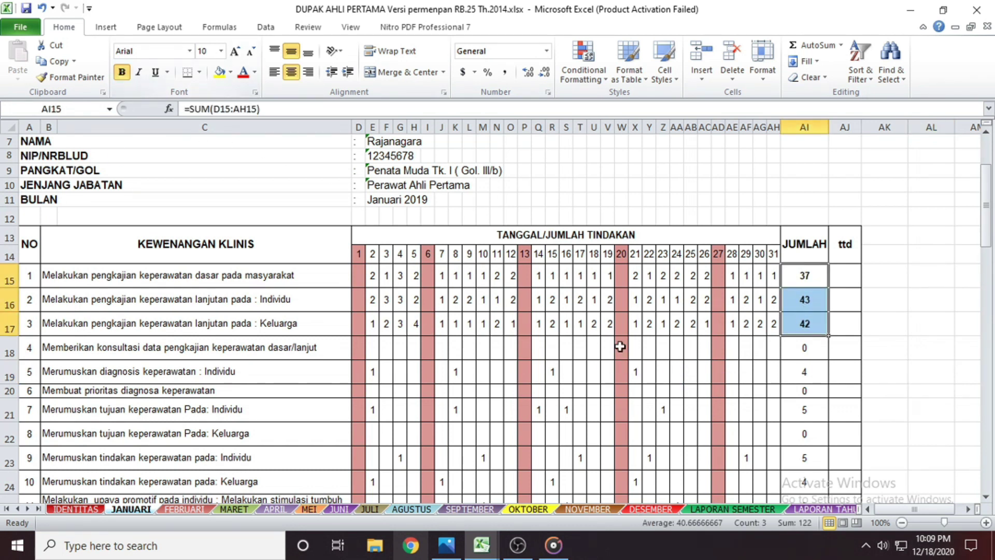
pyautogui.click(896, 378)
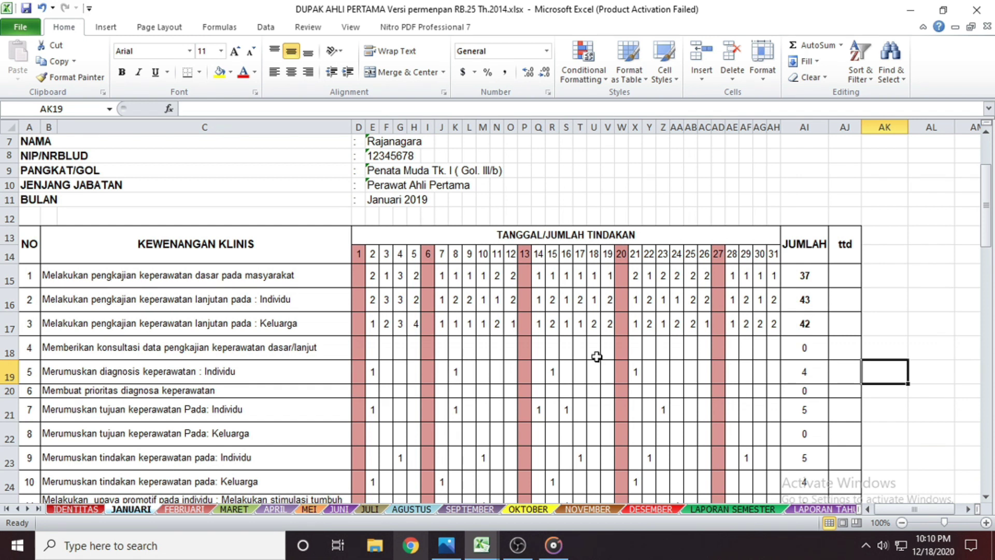
# Open the LAPORAN SEMESTER sheet and make the JAN counts of activities 1 to 3 bold.
pyautogui.scroll(2, 596, 357)
pyautogui.scroll(-7, 518, 402)
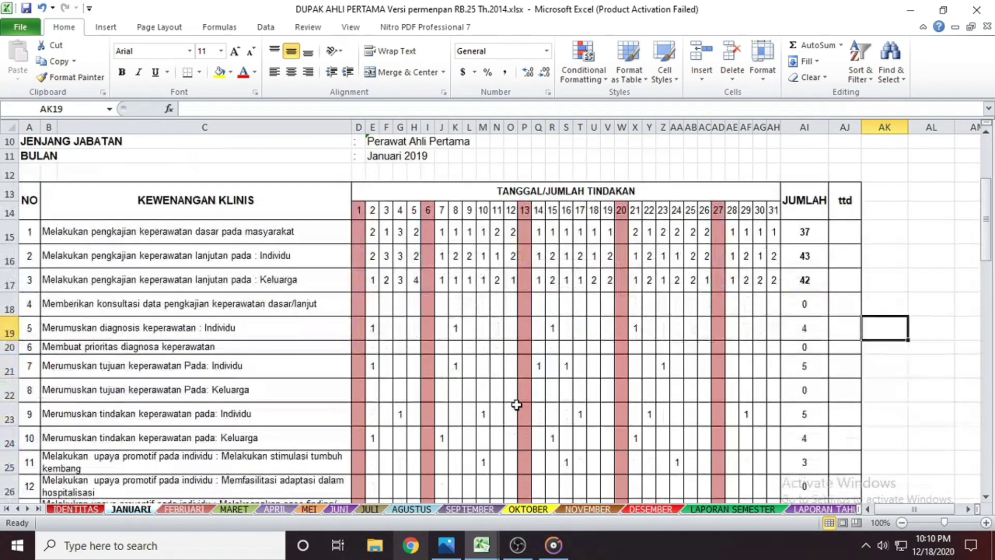
pyautogui.scroll(7, 519, 404)
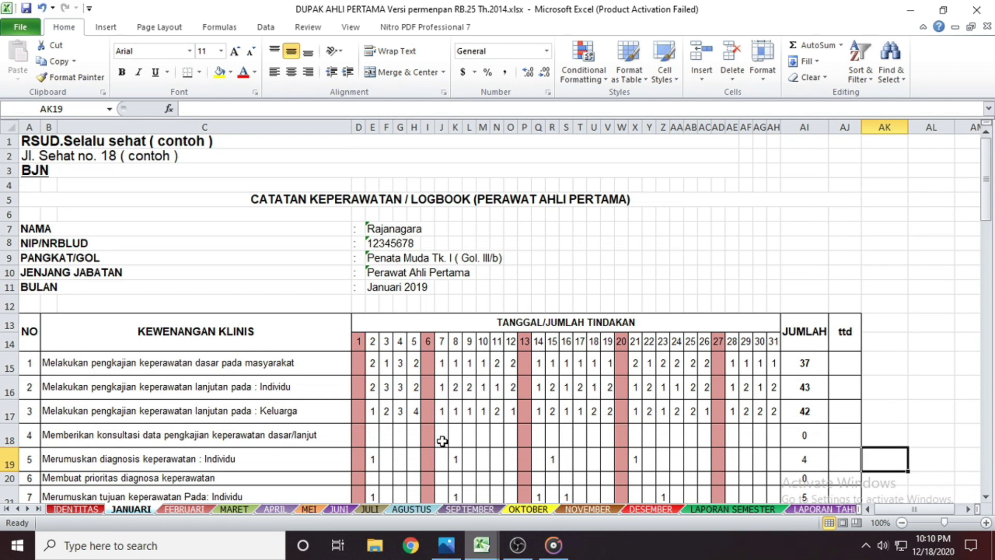
pyautogui.click(747, 509)
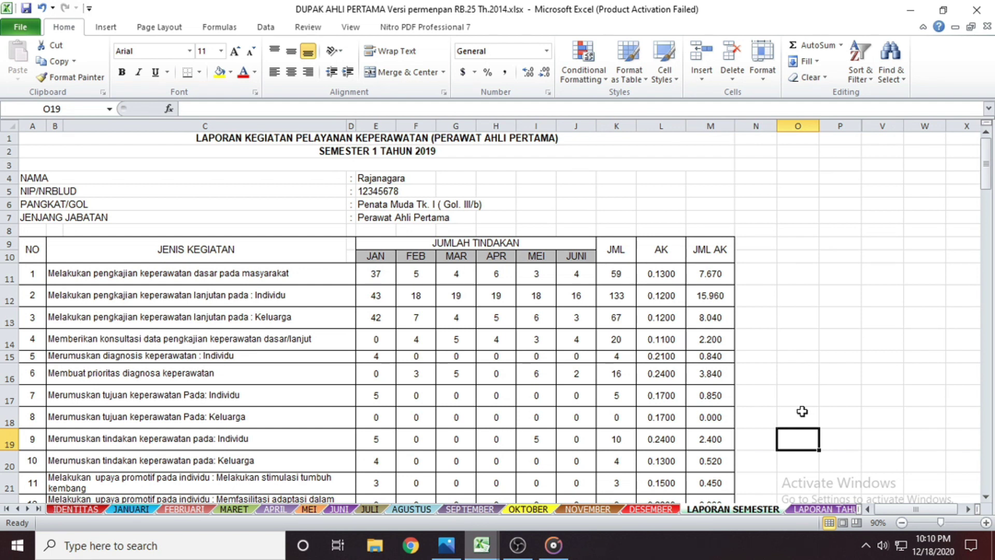
pyautogui.click(380, 278)
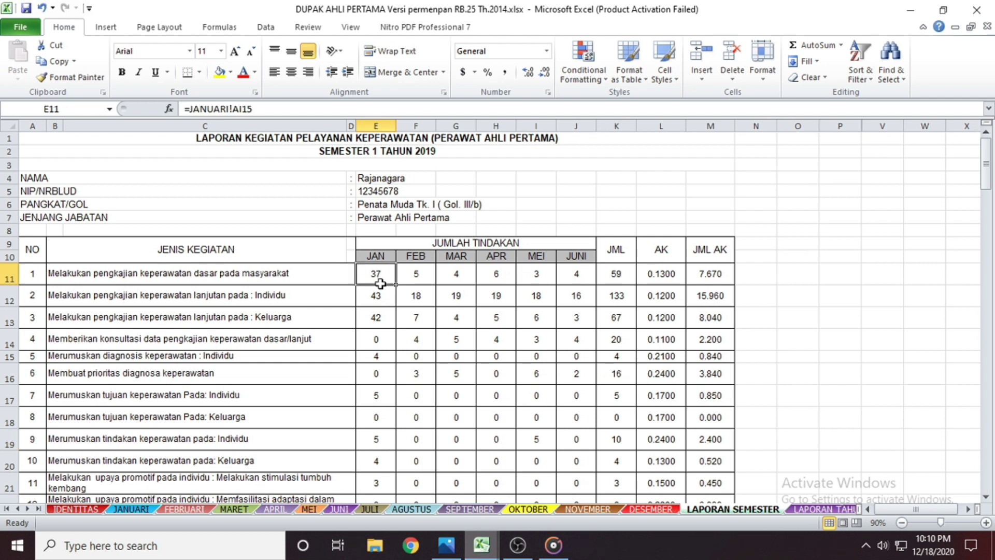
pyautogui.moveTo(381, 283); pyautogui.dragTo(379, 318)
pyautogui.click(122, 73)
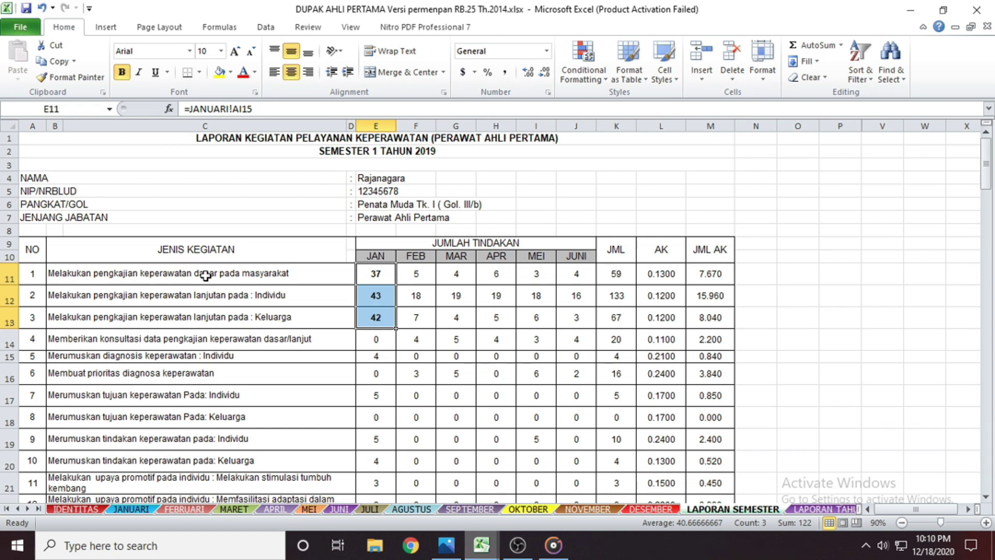
# Compare the JAN cell formulas of activities 1 to 3 in the semester report with the matching totals in the January logbook.
pyautogui.click(376, 277)
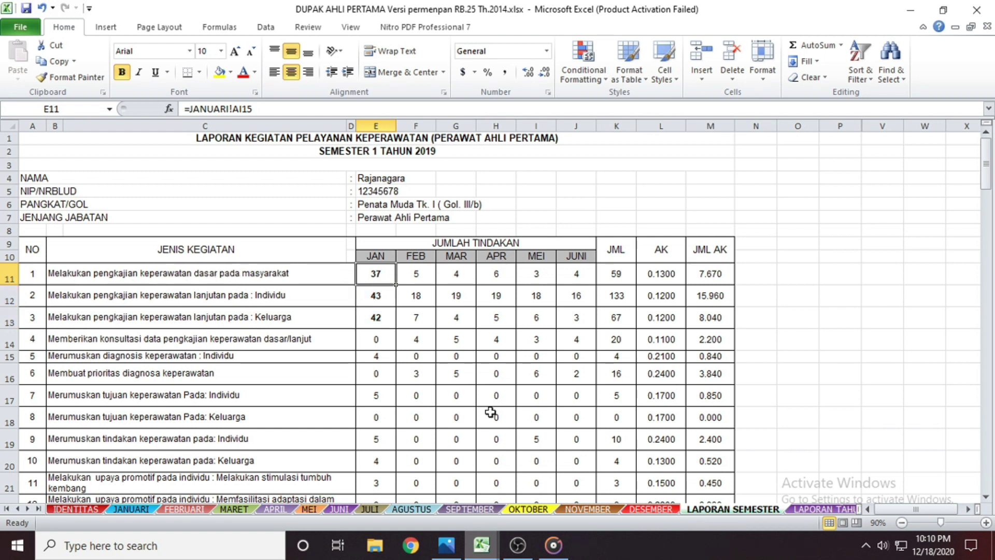
pyautogui.click(134, 509)
pyautogui.click(793, 366)
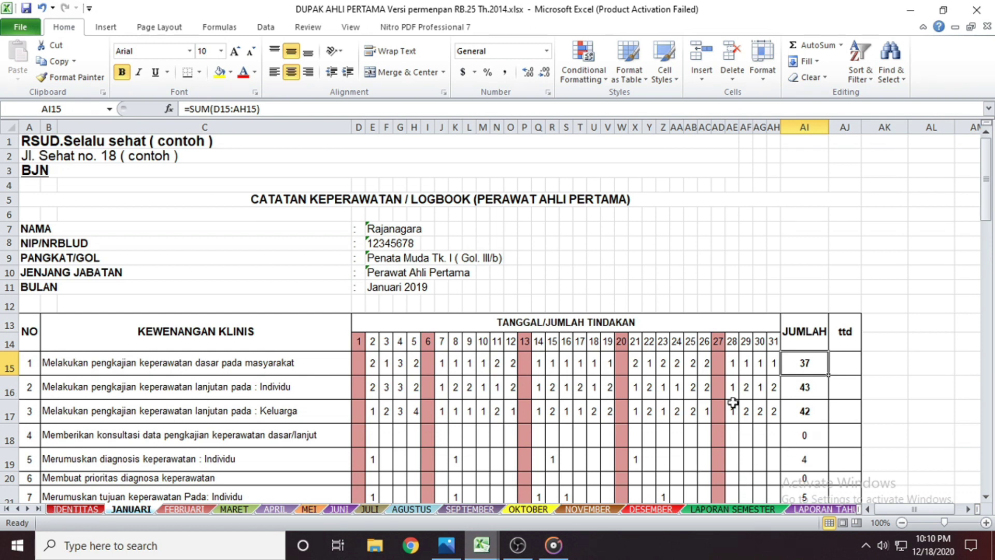
pyautogui.click(806, 392)
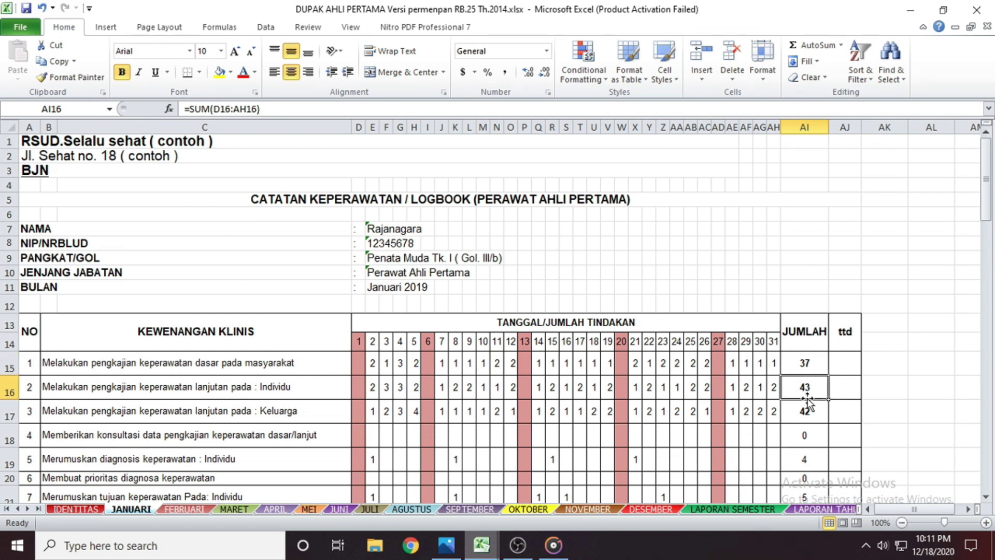
pyautogui.click(732, 510)
pyautogui.click(381, 300)
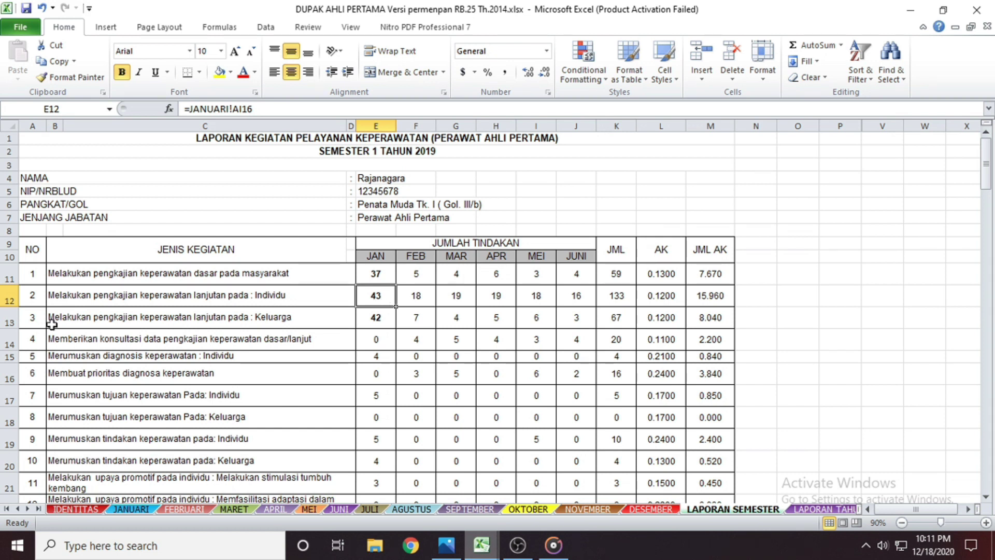
pyautogui.click(388, 318)
pyautogui.click(131, 509)
pyautogui.click(809, 407)
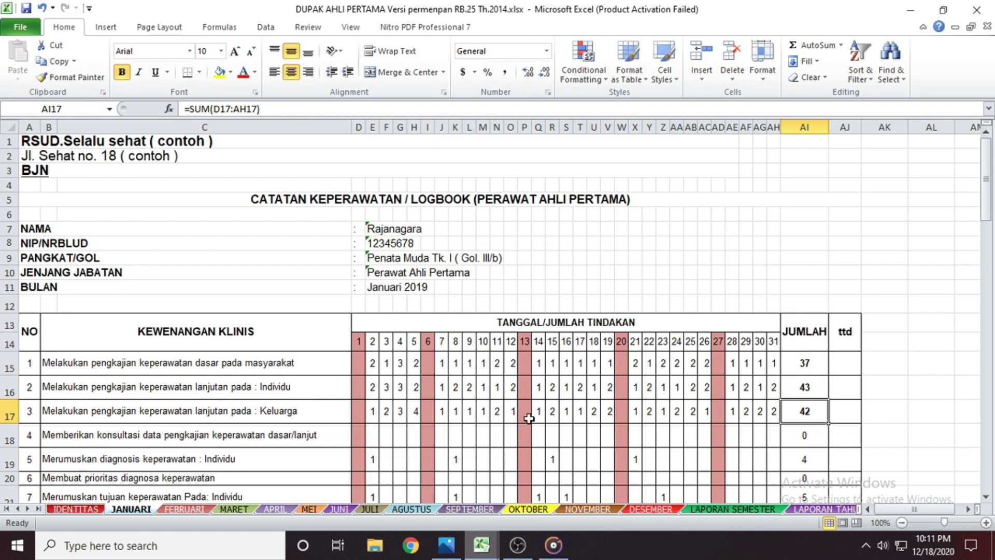
pyautogui.click(732, 509)
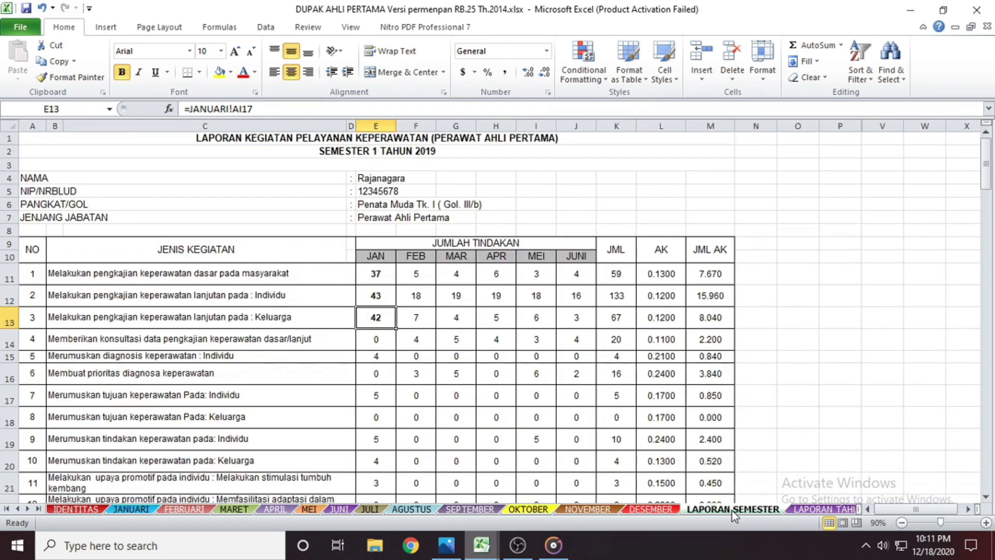
# Highlight the semester report's JAN counts for activities 1 to 3 with a yellow fill.
pyautogui.click(389, 281)
pyautogui.moveTo(390, 281); pyautogui.dragTo(383, 317)
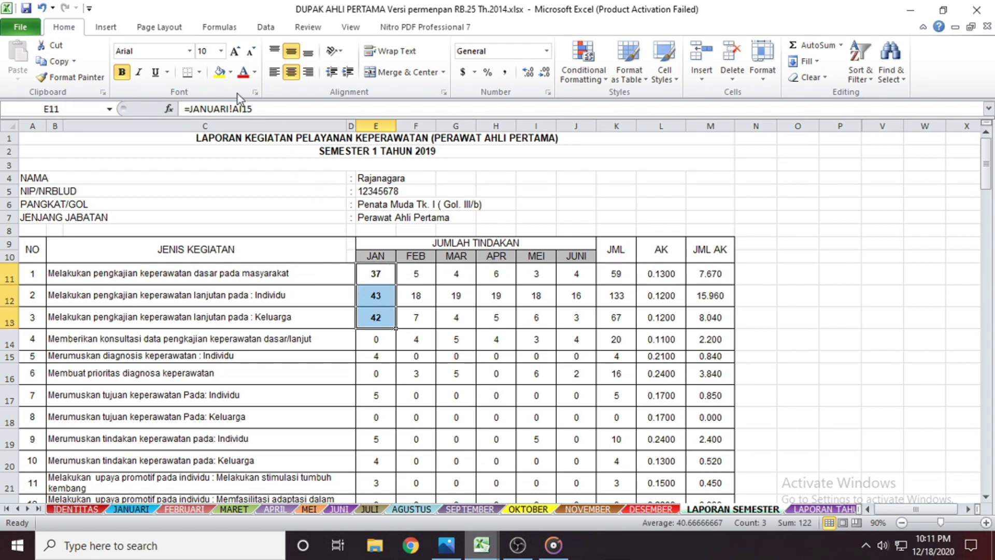
pyautogui.click(221, 73)
pyautogui.click(445, 433)
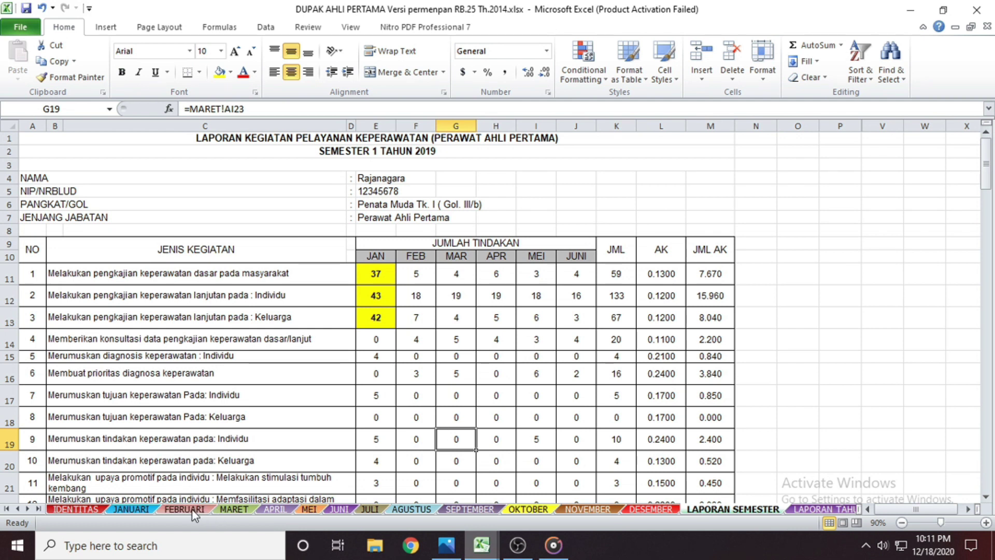
# Open the MARET logbook and enter a count of 2 for activity 4 on days 1 and 2.
pyautogui.click(222, 509)
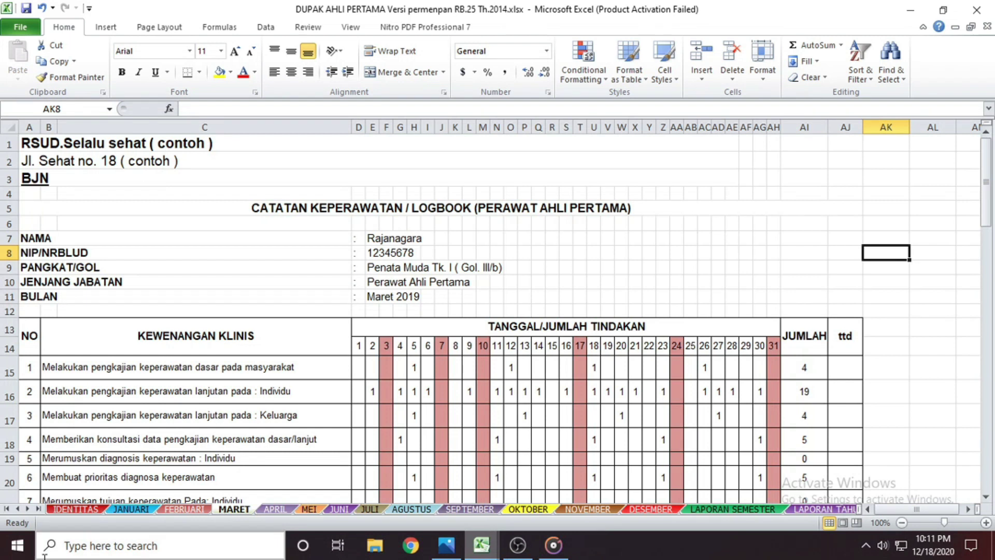
pyautogui.scroll(-1, 529, 427)
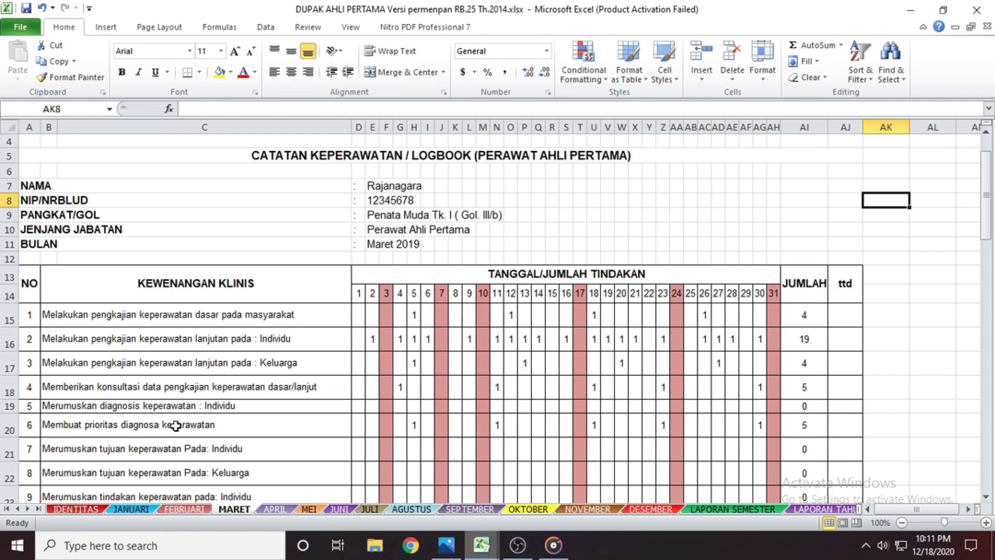
pyautogui.click(357, 389)
pyautogui.write('2')
pyautogui.press('Tab')
pyautogui.write('2')
pyautogui.press('Tab')
pyautogui.write('1')
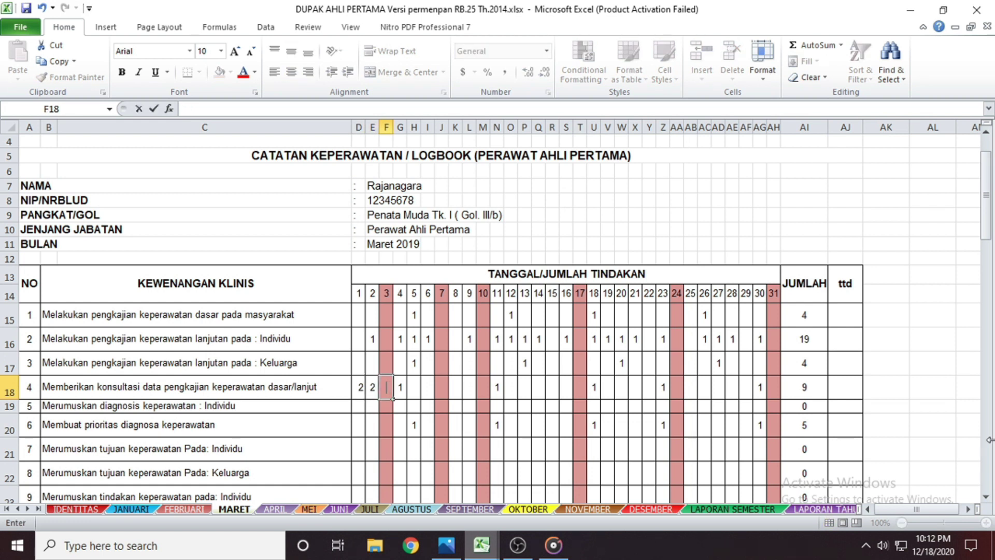
pyautogui.press('Tab')
pyautogui.press('Tab')
# Enter March activity 4 counts of 2 on day 5 and 1 on days 6, 8 and 9.
pyautogui.write('2')
pyautogui.press('Tab')
pyautogui.write('1')
pyautogui.press('Tab')
pyautogui.press('Tab')
pyautogui.write('1')
pyautogui.press('Tab')
pyautogui.write('1')
pyautogui.press('Tab')
pyautogui.press('Tab')
pyautogui.press('Tab')
# Enter March activity 4 counts of 1 on days 12 and 13, 2 on days 14 and 15, and 1 on day 16.
pyautogui.write('1')
pyautogui.press('Tab')
pyautogui.write('1')
pyautogui.press('Tab')
pyautogui.write('2')
pyautogui.press('Tab')
pyautogui.write('2')
pyautogui.press('Tab')
pyautogui.write('1')
pyautogui.press('Tab')
pyautogui.press('Tab')
pyautogui.press('Tab')
# Enter a count of 1 for March activity 4 on each of days 19 to 22.
pyautogui.write('1')
pyautogui.press('Tab')
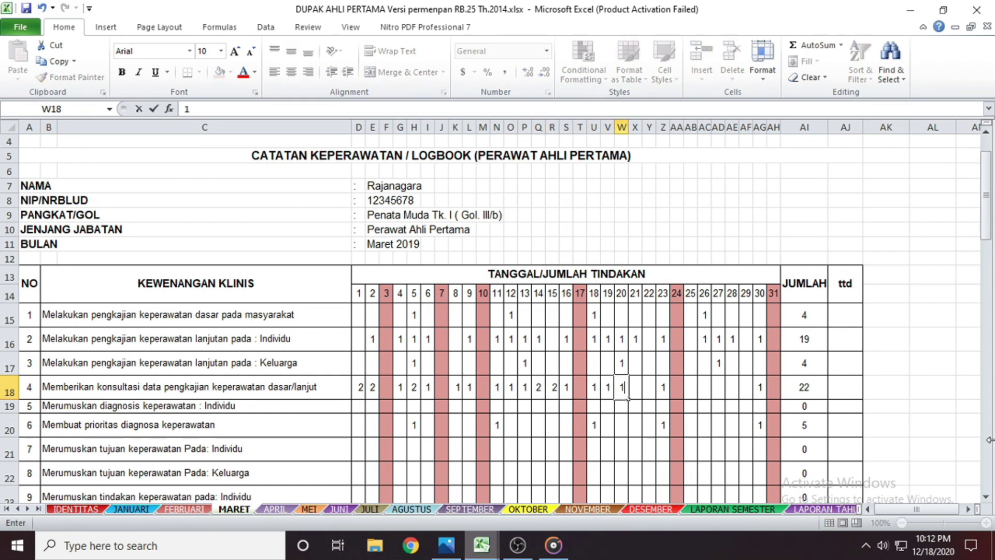
pyautogui.write('1')
pyautogui.press('Tab')
pyautogui.write('1')
pyautogui.press('Tab')
pyautogui.write('1')
pyautogui.press('Tab')
pyautogui.press('Tab')
pyautogui.press('Tab')
# Complete the March activity 4 row with 2 on days 25, 26 and 27, and 1 on days 28 and 29.
pyautogui.write('2')
pyautogui.press('Tab')
pyautogui.write('2')
pyautogui.hotkey('ctrl', 'Return')
pyautogui.press('Tab')
pyautogui.write('2')
pyautogui.press('Tab')
pyautogui.write('1')
pyautogui.press('Tab')
pyautogui.write('1')
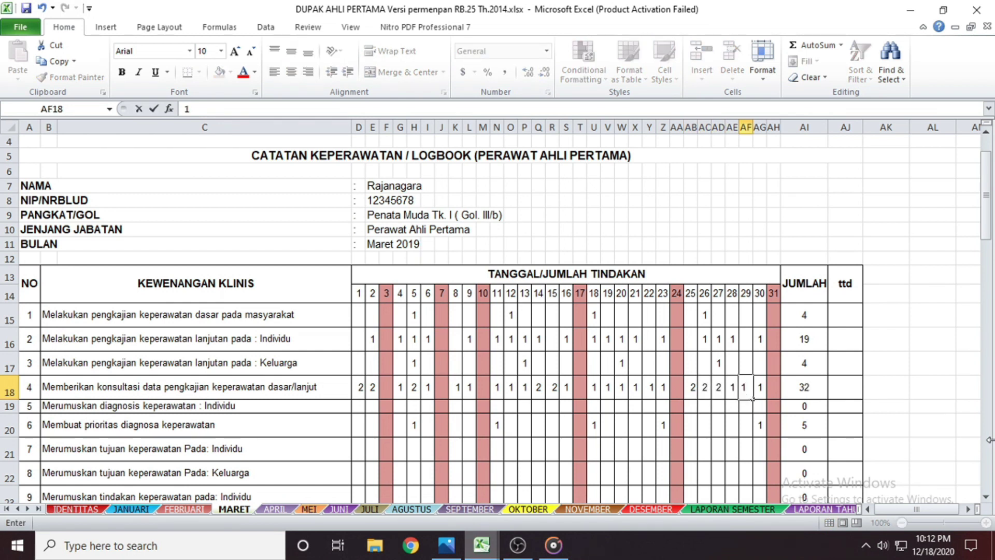
pyautogui.click(636, 469)
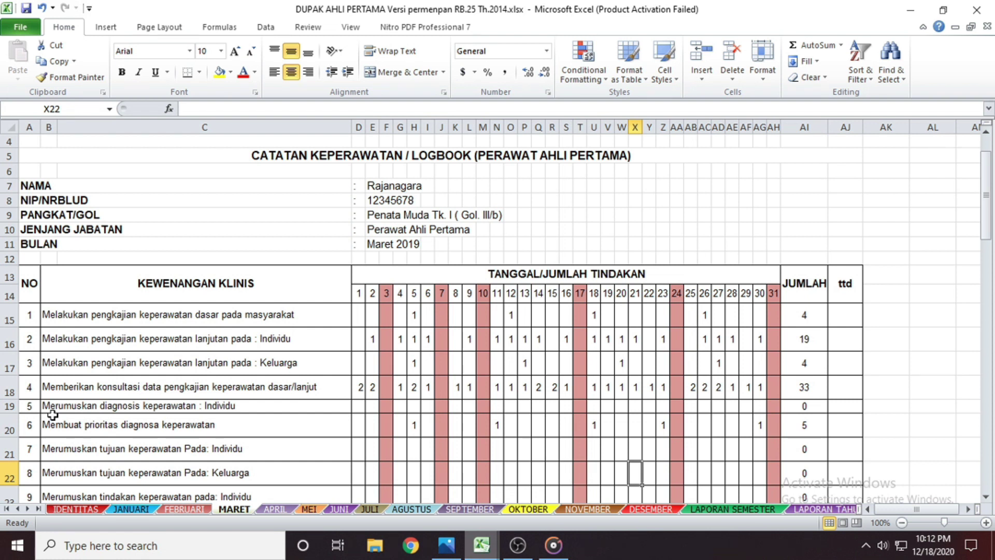
# Start the March activity 5 row with a count of 1 on days 1 and 2.
pyautogui.click(365, 411)
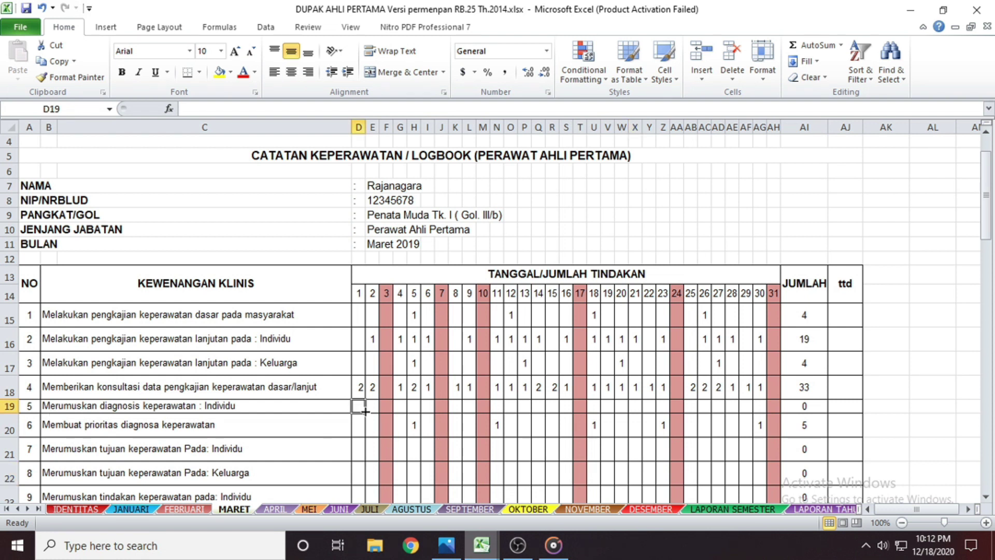
pyautogui.write('1')
pyautogui.press('Right')
pyautogui.write('1')
pyautogui.press('Right')
pyautogui.press('Right')
# Enter a count of 2 for March activity 5 on days 4, 5, 6, 8 and 9.
pyautogui.write('2')
pyautogui.press('Right')
pyautogui.write('2')
pyautogui.press('Right')
pyautogui.write('2')
pyautogui.press('Right')
pyautogui.press('Right')
pyautogui.write('2')
pyautogui.press('Right')
pyautogui.write('2')
pyautogui.press('Right')
pyautogui.press('Right')
# Enter March activity 5 counts of 1 on days 11 to 14 and 2 on days 15 and 16.
pyautogui.write('1')
pyautogui.press('Right')
pyautogui.write('1')
pyautogui.press('Right')
pyautogui.write('1')
pyautogui.press('Right')
pyautogui.write('1')
pyautogui.press('Right')
pyautogui.write('2')
pyautogui.press('Right')
pyautogui.write('2')
pyautogui.press('Right')
pyautogui.press('Right')
# Enter a count of 2 for March activity 5 on each of days 18 to 23.
pyautogui.write('2')
pyautogui.press('Right')
pyautogui.write('2')
pyautogui.press('Right')
pyautogui.write('2')
pyautogui.press('Right')
pyautogui.write('2')
pyautogui.press('Right')
pyautogui.write('2')
pyautogui.press('Right')
pyautogui.write('2')
pyautogui.press('Right')
pyautogui.press('Right')
# Complete the March activity 5 row with a count of 1 on each of days 25 to 30.
pyautogui.write('1')
pyautogui.press('Right')
pyautogui.write('1')
pyautogui.press('Right')
pyautogui.write('1')
pyautogui.press('Right')
pyautogui.write('1')
pyautogui.press('Right')
pyautogui.write('1')
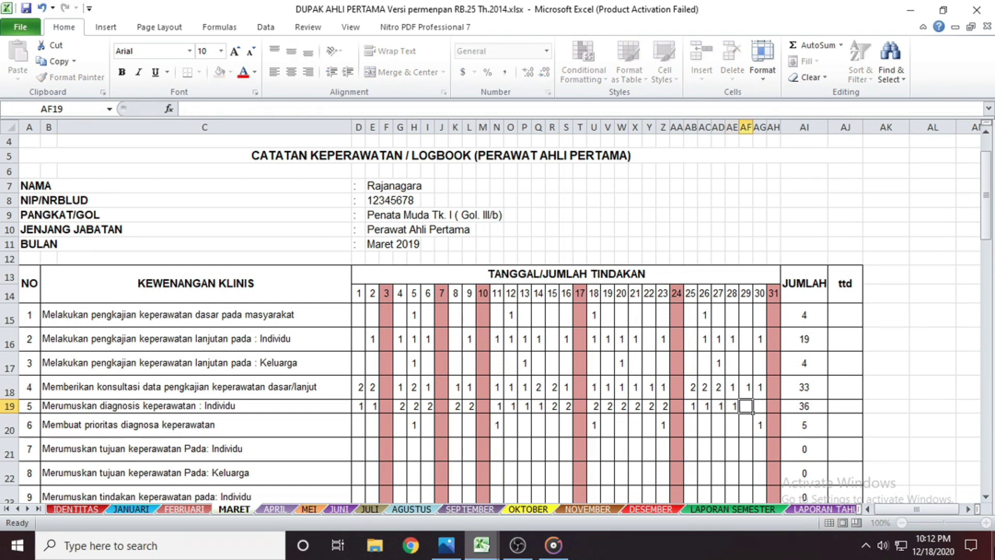
pyautogui.press('Right')
pyautogui.write('1')
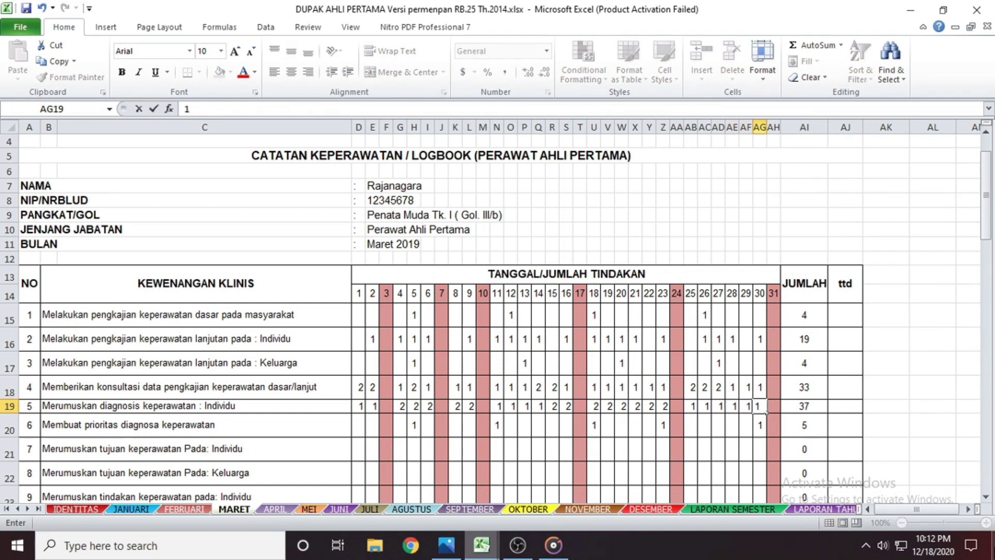
pyautogui.click(428, 480)
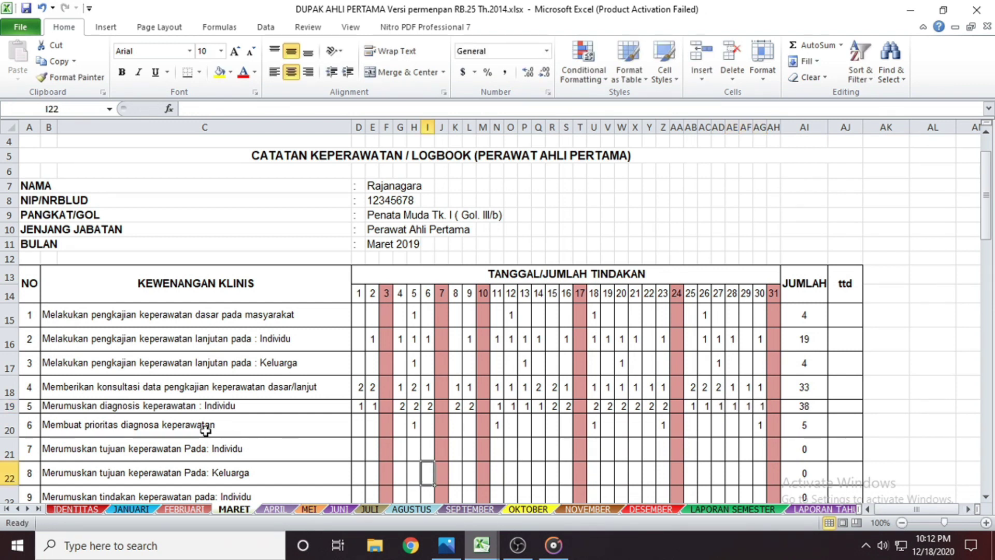
# Enter March activity 6 counts of 2 on days 1 and 2, and 1 on day 4.
pyautogui.click(361, 427)
pyautogui.write('2')
pyautogui.press('Right')
pyautogui.write('2')
pyautogui.press('Right')
pyautogui.press('Right')
pyautogui.write('1')
pyautogui.press('Right')
pyautogui.press('Right')
# Enter March activity 6 counts of 1 on days 6 and 8, and 2 on day 9.
pyautogui.write('1')
pyautogui.press('Right')
pyautogui.press('Right')
pyautogui.write('1')
pyautogui.press('Right')
pyautogui.write('2')
pyautogui.press('Right')
pyautogui.press('Right')
pyautogui.press('Right')
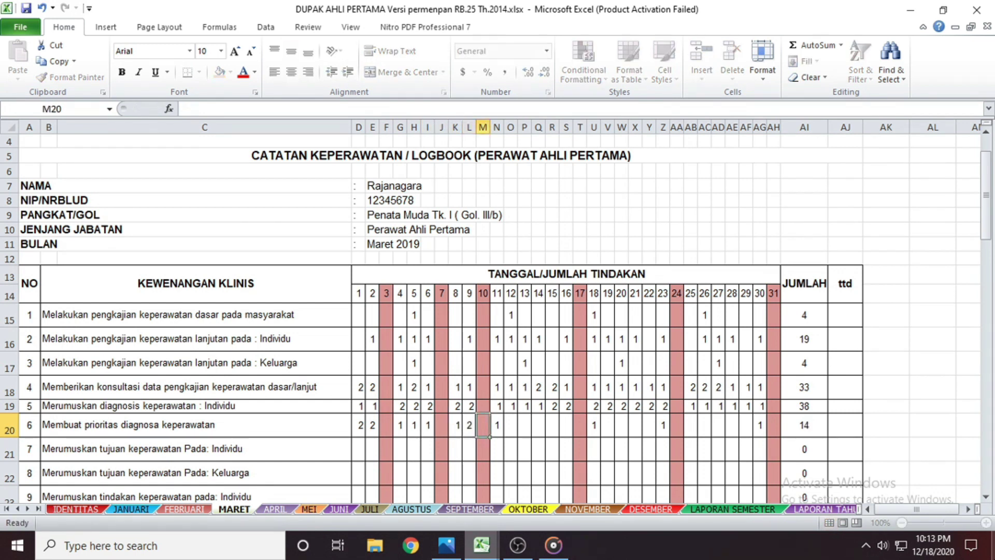
# Enter March activity 6 counts of 2 on days 12 and 13, 1 on days 14 and 15, and 2 on day 16.
pyautogui.write('2')
pyautogui.press('Right')
pyautogui.write('2')
pyautogui.press('Right')
pyautogui.write('1')
pyautogui.press('Right')
pyautogui.write('2')
pyautogui.press('Right')
pyautogui.press('Right')
pyautogui.press('Right')
# Enter March activity 6 counts of 2 on days 19 and 20, and 1 on days 21 and 22.
pyautogui.write('2')
pyautogui.press('Right')
pyautogui.write('2')
pyautogui.press('Right')
pyautogui.write('1')
pyautogui.press('Right')
pyautogui.write('1')
pyautogui.press('Right')
pyautogui.press('Right')
pyautogui.press('Right')
# Enter a count of 1 for March activity 6 on each of days 25 to 29.
pyautogui.write('1')
pyautogui.press('Right')
pyautogui.write('1')
pyautogui.press('Right')
pyautogui.write('1')
pyautogui.press('Right')
pyautogui.write('1')
pyautogui.press('Right')
pyautogui.write('1')
pyautogui.press('Right')
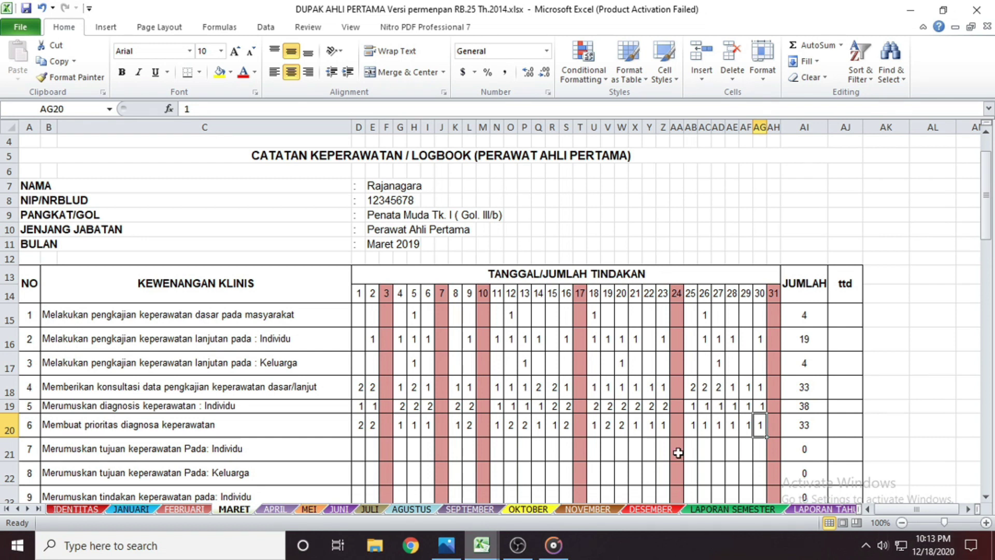
# Make the JUMLAH totals of March activities 4 to 6 bold with a yellow fill.
pyautogui.click(894, 422)
pyautogui.moveTo(802, 386); pyautogui.dragTo(801, 428)
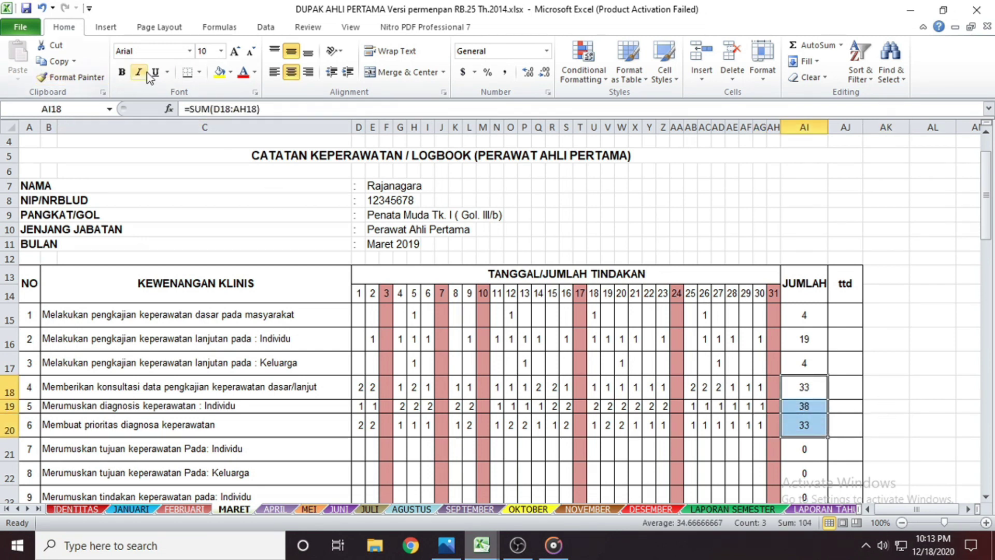
pyautogui.click(124, 75)
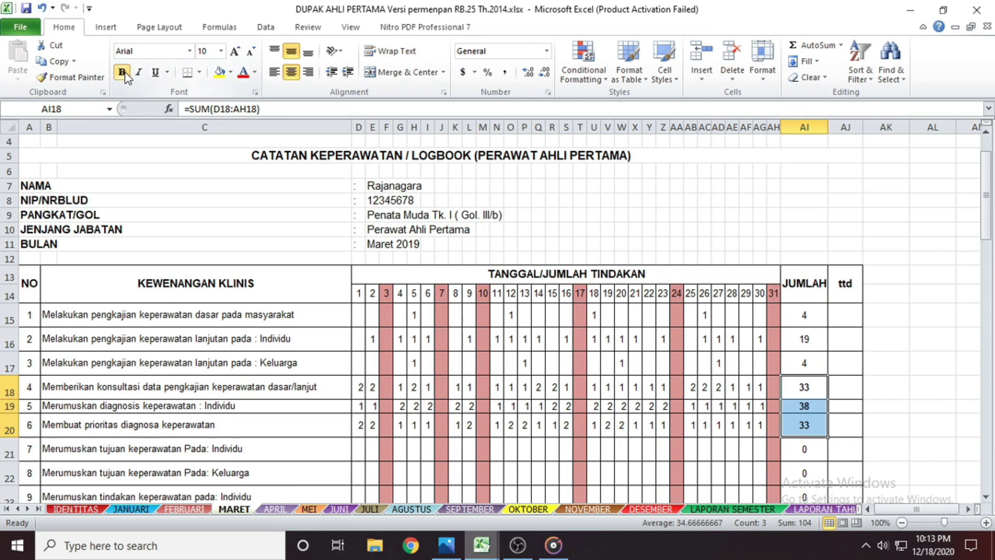
pyautogui.click(219, 72)
pyautogui.click(917, 425)
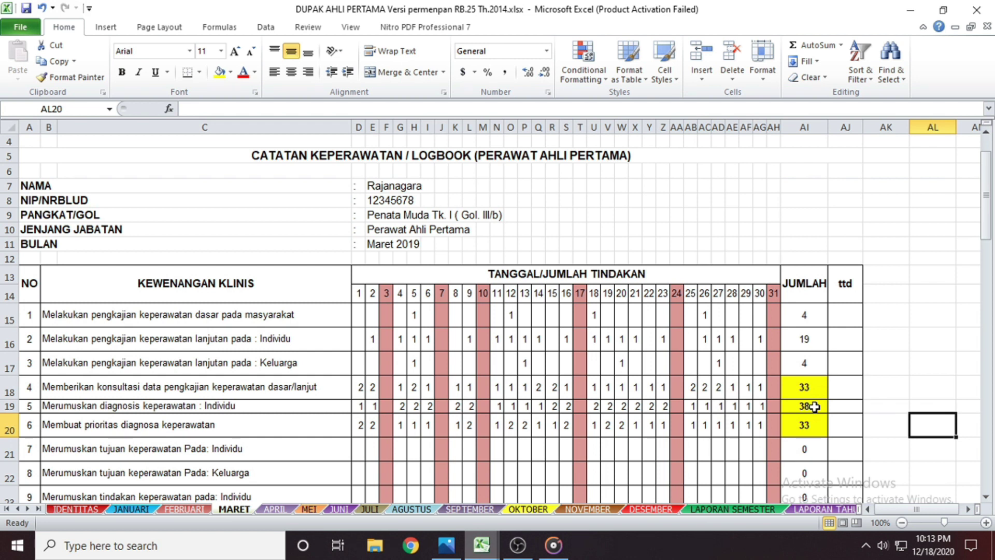
pyautogui.click(812, 427)
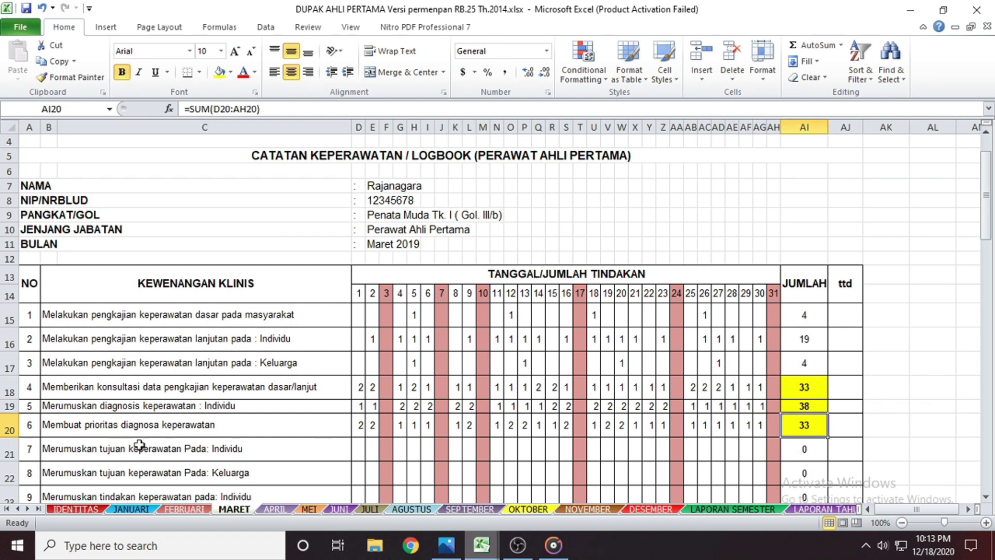
# In the LAPORAN SEMESTER sheet, make the MAR values of activities 4 to 6 bold with a yellow fill.
pyautogui.click(725, 509)
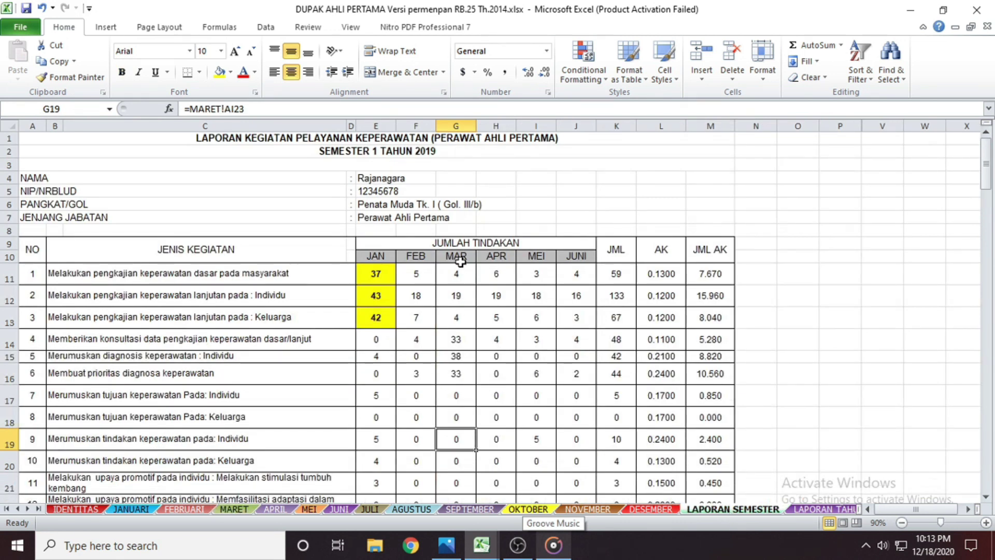
pyautogui.click(455, 338)
pyautogui.moveTo(455, 337); pyautogui.dragTo(455, 372)
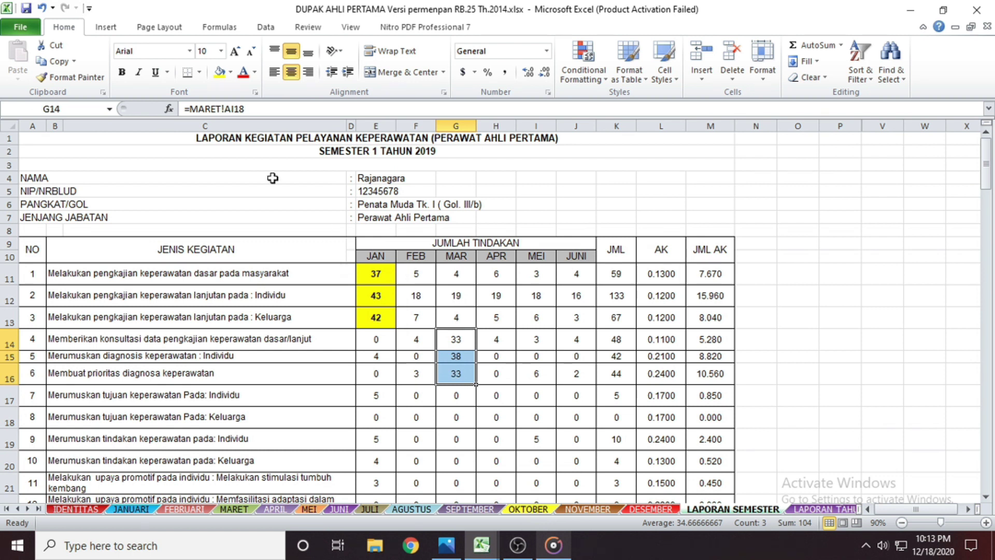
pyautogui.click(217, 73)
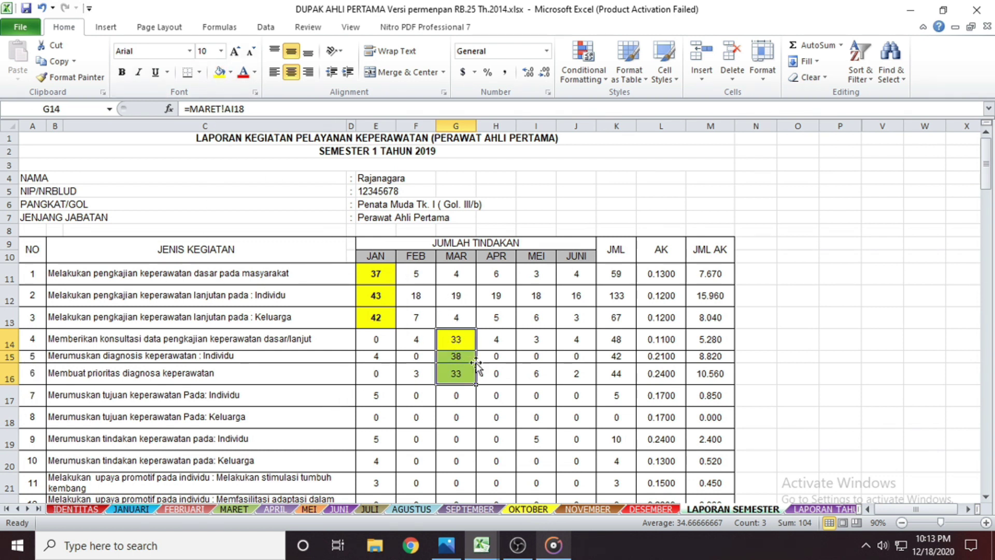
pyautogui.click(465, 338)
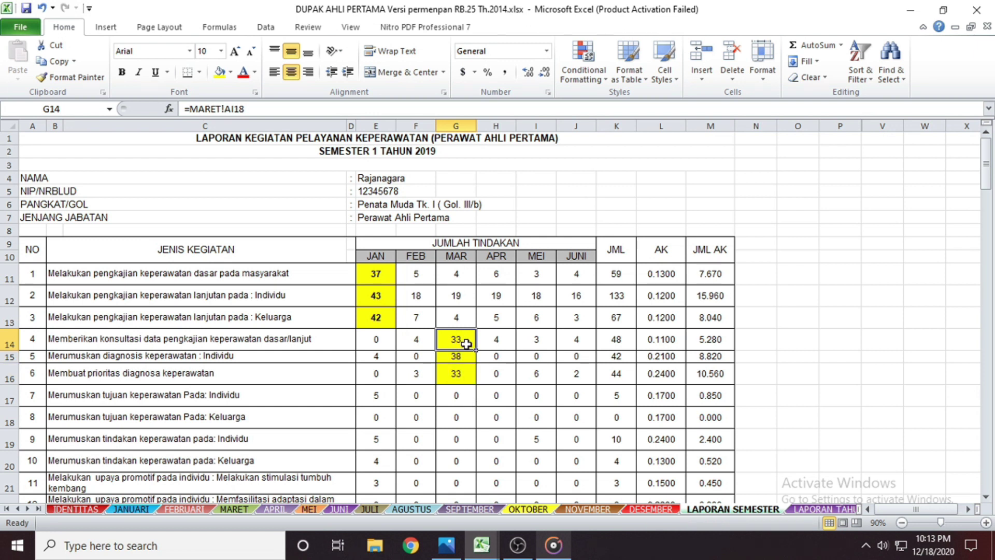
pyautogui.moveTo(465, 338); pyautogui.dragTo(455, 373)
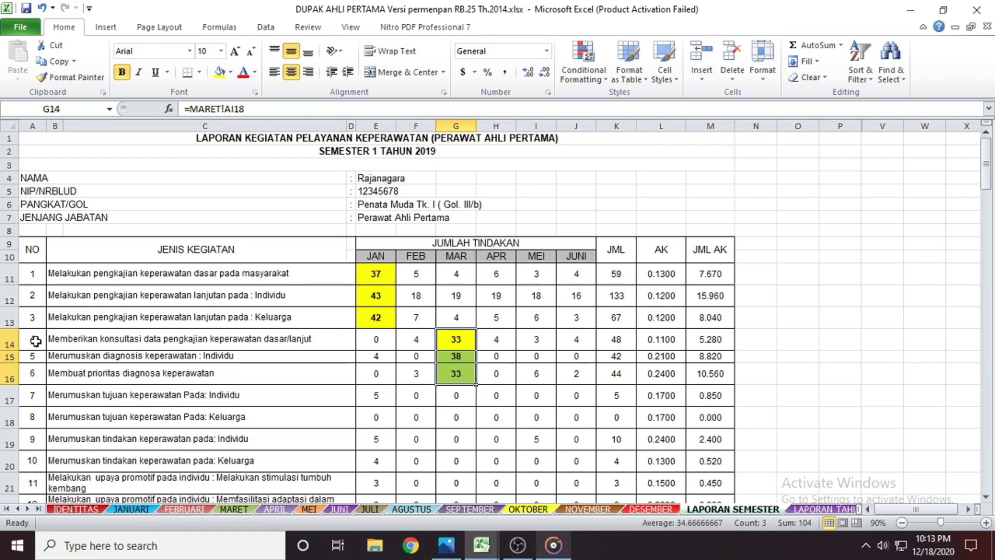
pyautogui.click(455, 340)
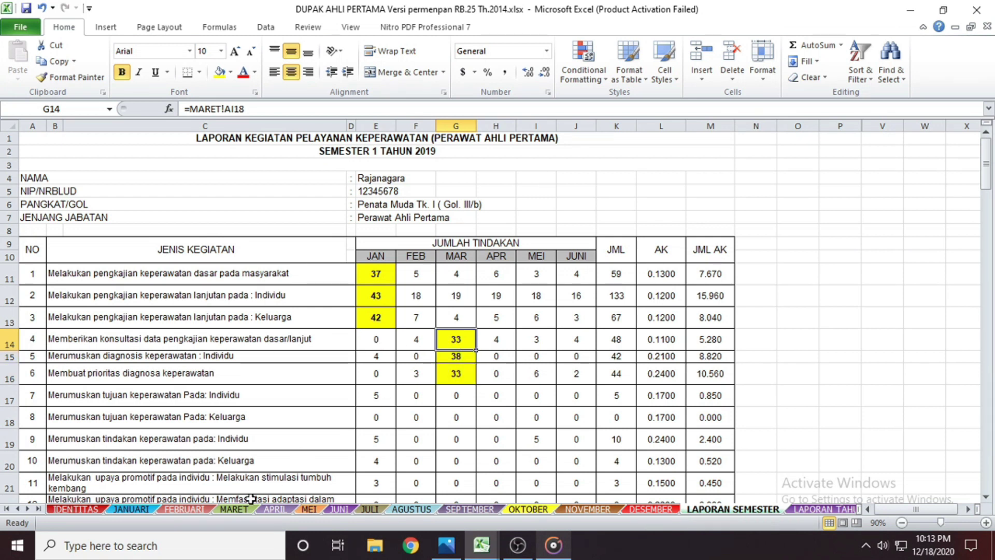
# Compare the activity 4 to 6 totals in the MARET logbook with the MAR column of the LAPORAN SEMESTER sheet.
pyautogui.click(233, 508)
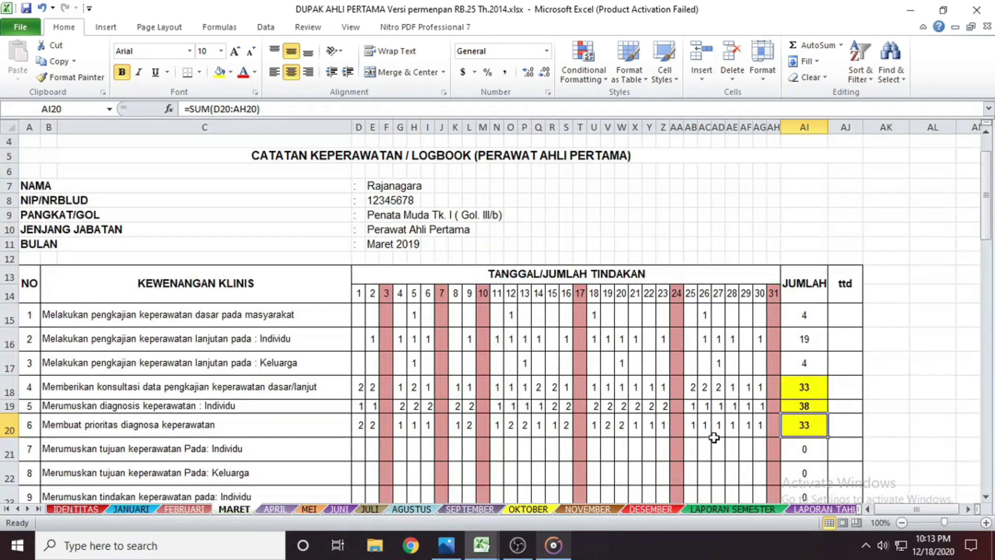
pyautogui.click(807, 384)
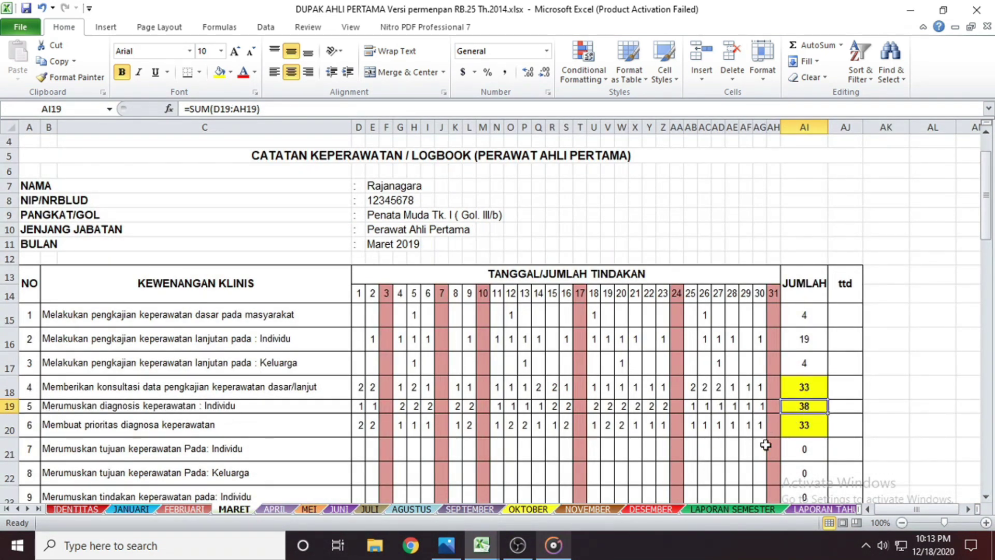
pyautogui.click(735, 508)
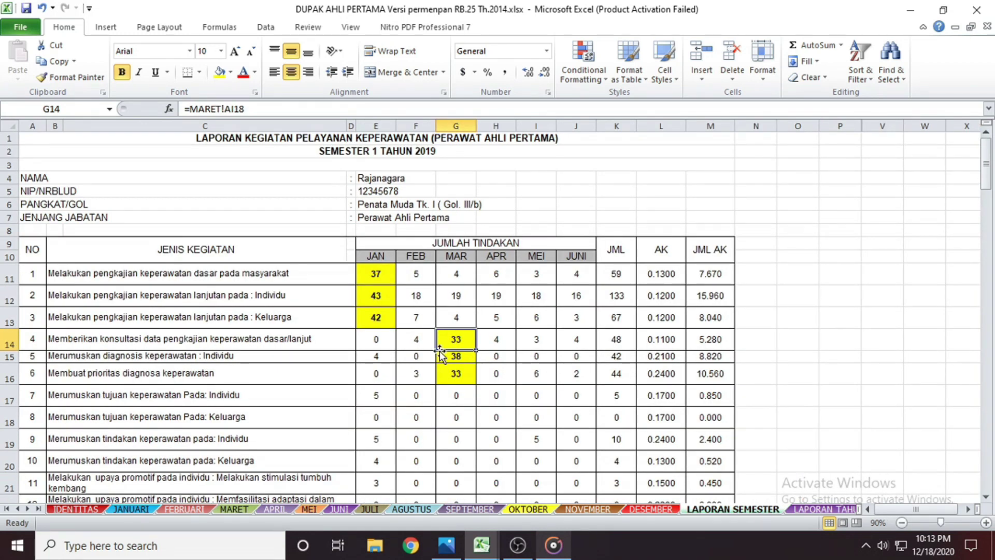
pyautogui.click(455, 355)
pyautogui.click(455, 373)
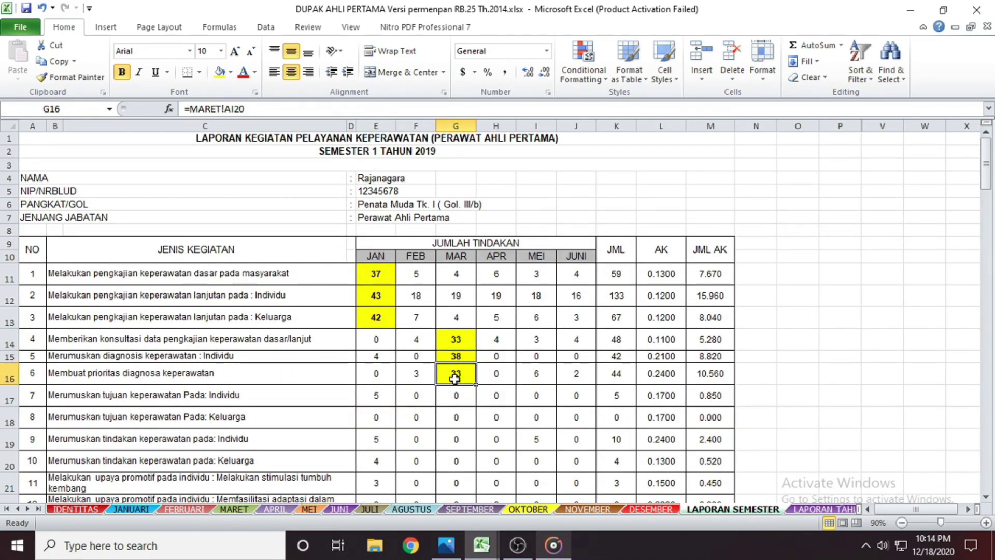
pyautogui.click(234, 509)
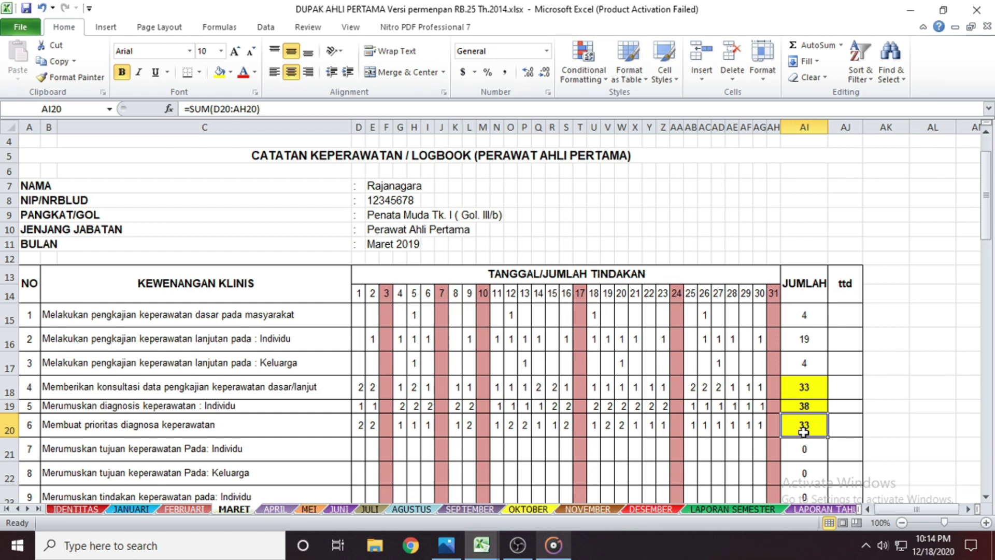
pyautogui.scroll(1, 803, 431)
pyautogui.scroll(-2, 802, 432)
pyautogui.scroll(2, 801, 432)
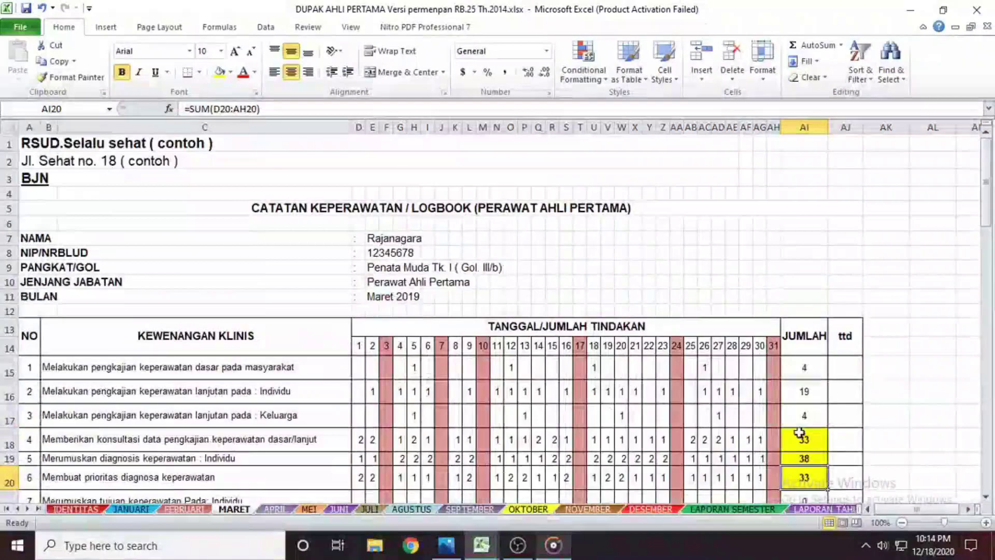
pyautogui.moveTo(872, 509); pyautogui.dragTo(855, 505)
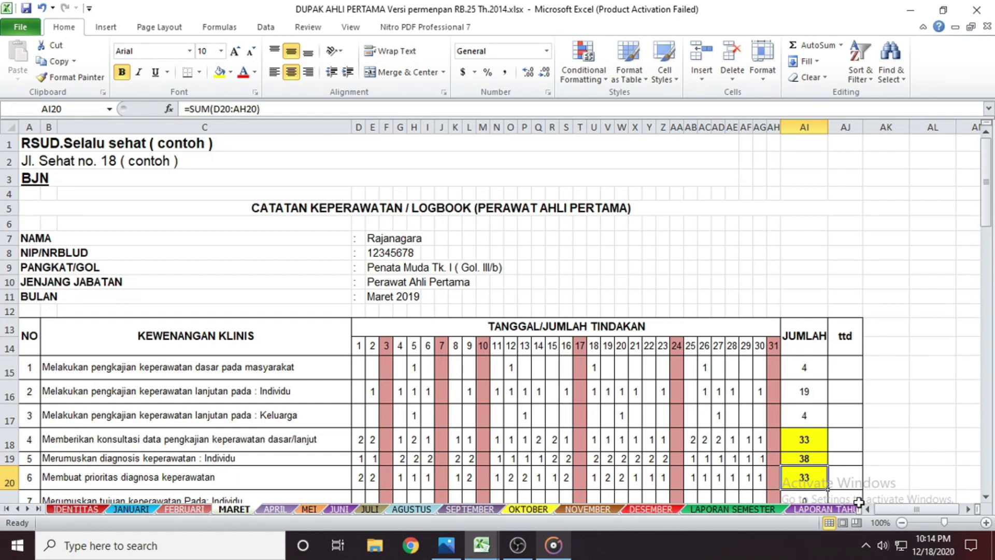
pyautogui.scroll(-1, 715, 404)
pyautogui.scroll(1, 714, 405)
pyautogui.scroll(-2, 715, 403)
pyautogui.scroll(2, 715, 403)
pyautogui.click(761, 511)
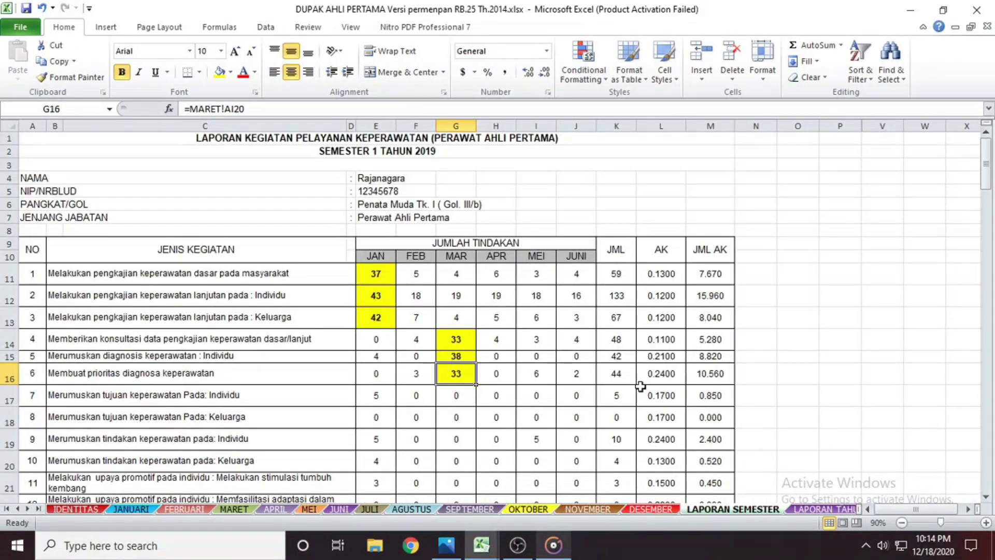
pyautogui.click(829, 414)
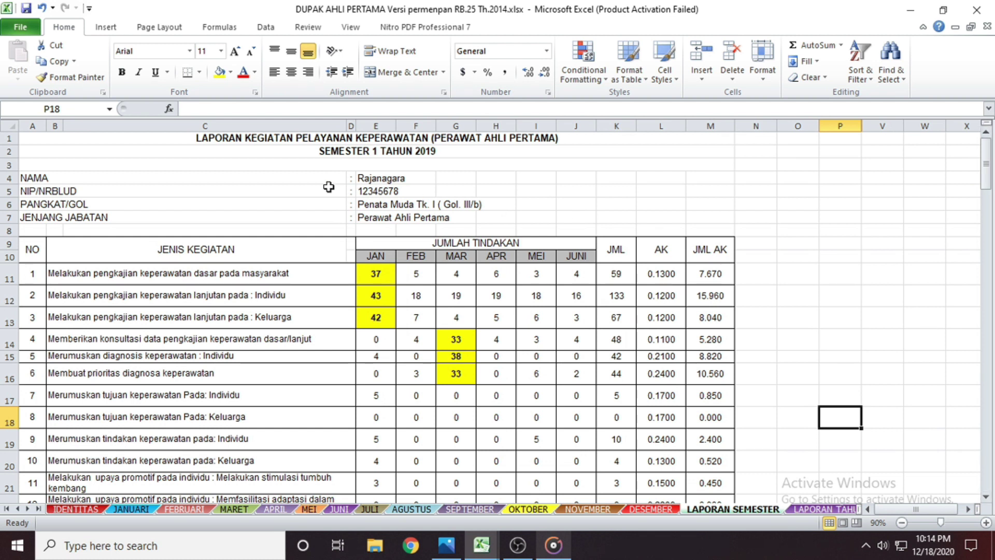
# Examine the month columns JAN to JUNI in the Semester 1 table and JULI to DES in the Semester 2 table.
pyautogui.click(373, 259)
pyautogui.click(416, 257)
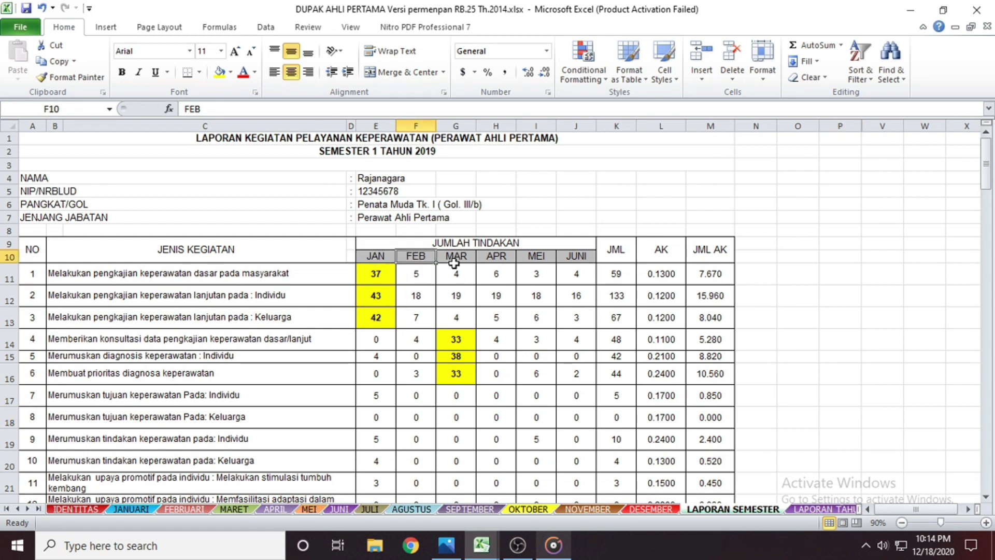
pyautogui.click(575, 257)
pyautogui.scroll(-20, 580, 320)
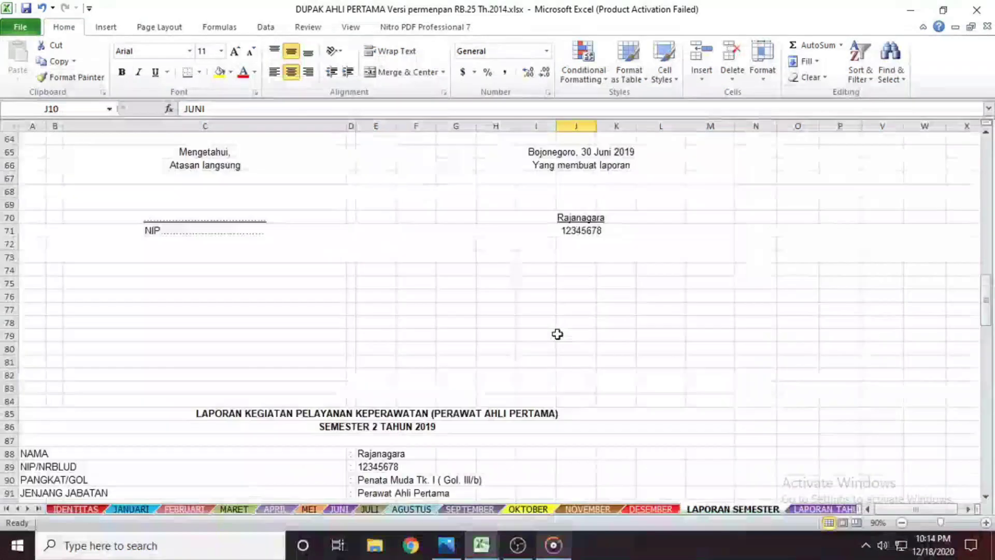
pyautogui.scroll(-1, 555, 334)
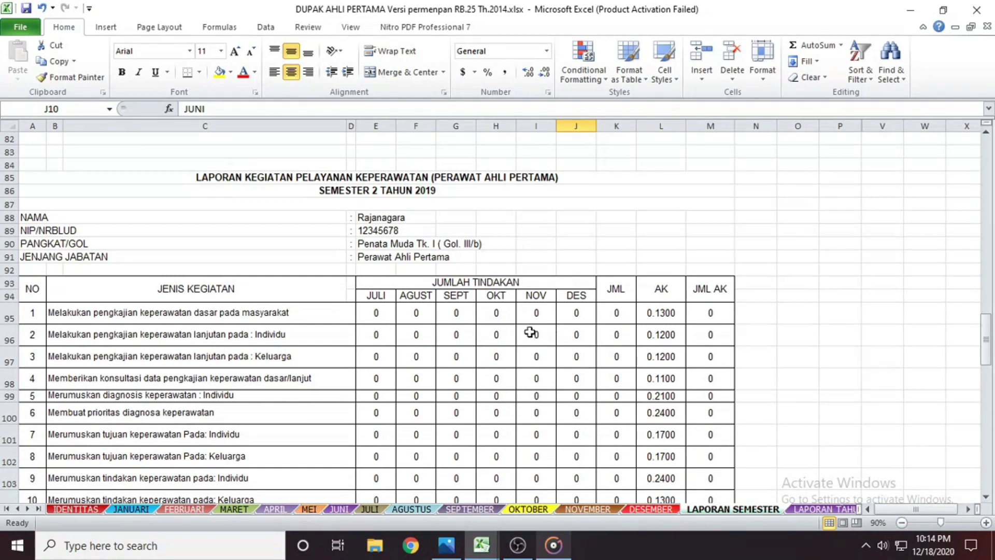
pyautogui.click(374, 296)
pyautogui.click(416, 297)
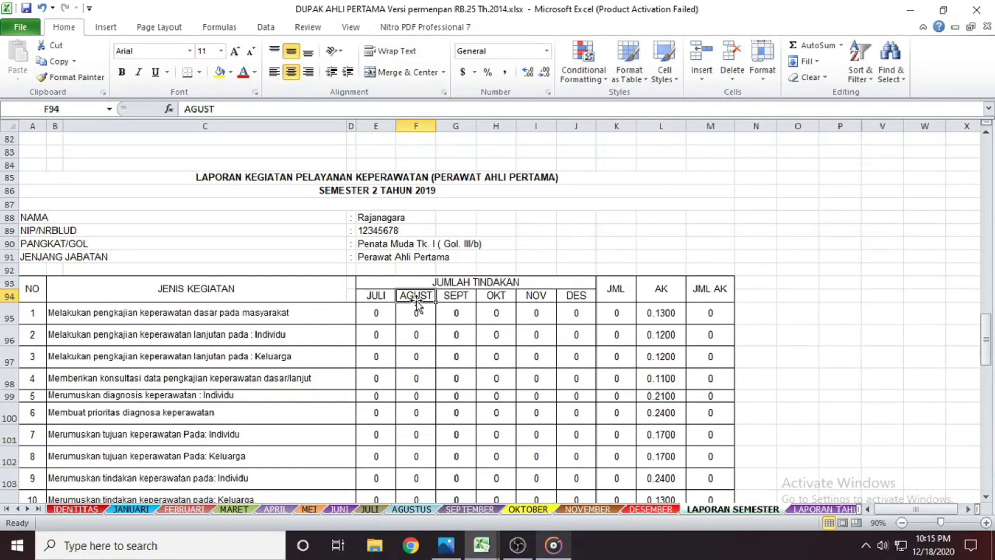
pyautogui.click(575, 296)
# Look through the activity rows of the Semester 2 table and return to the start of the Semester 1 report.
pyautogui.scroll(-12, 559, 356)
pyautogui.scroll(-6, 552, 355)
pyautogui.scroll(11, 550, 355)
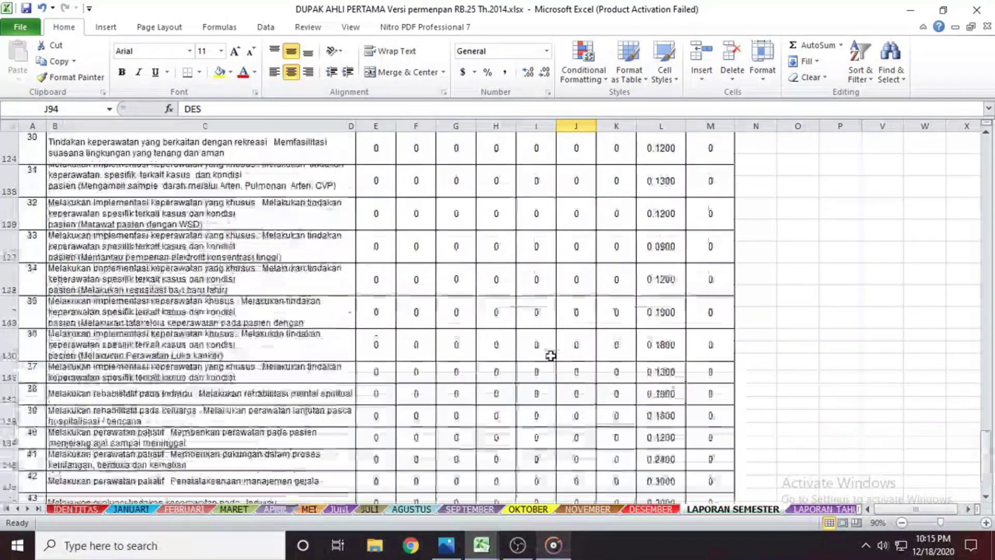
pyautogui.scroll(-12, 547, 355)
pyautogui.scroll(20, 546, 356)
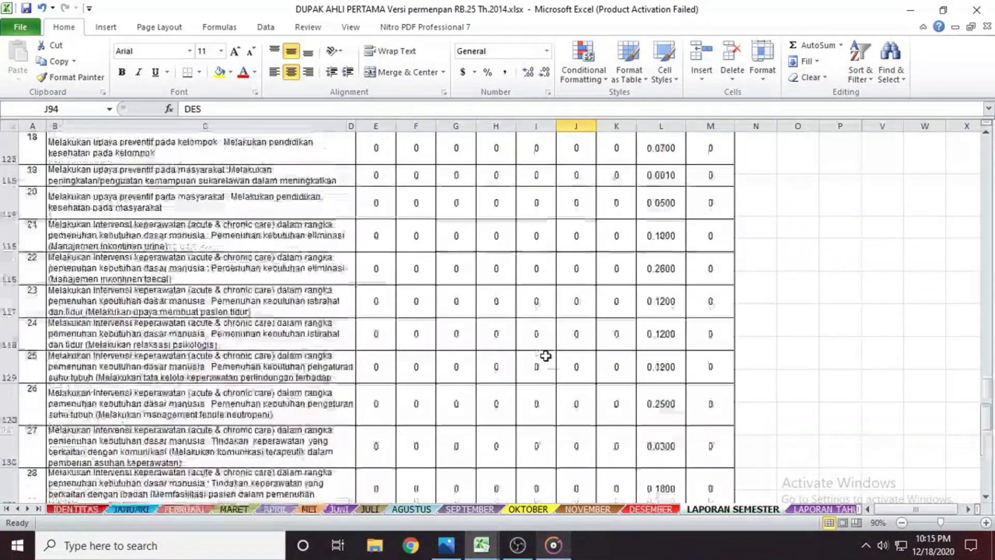
pyautogui.scroll(18, 545, 355)
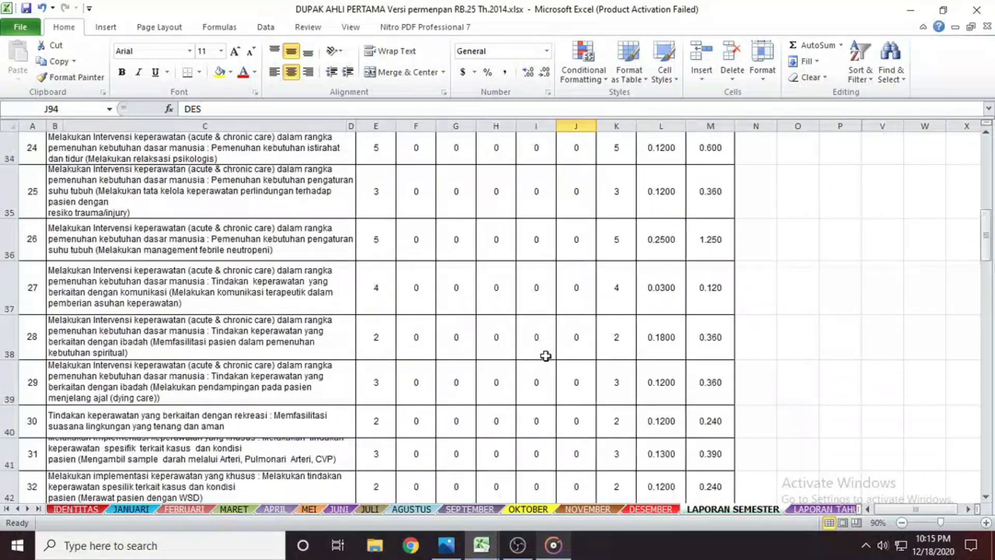
pyautogui.scroll(1, 543, 356)
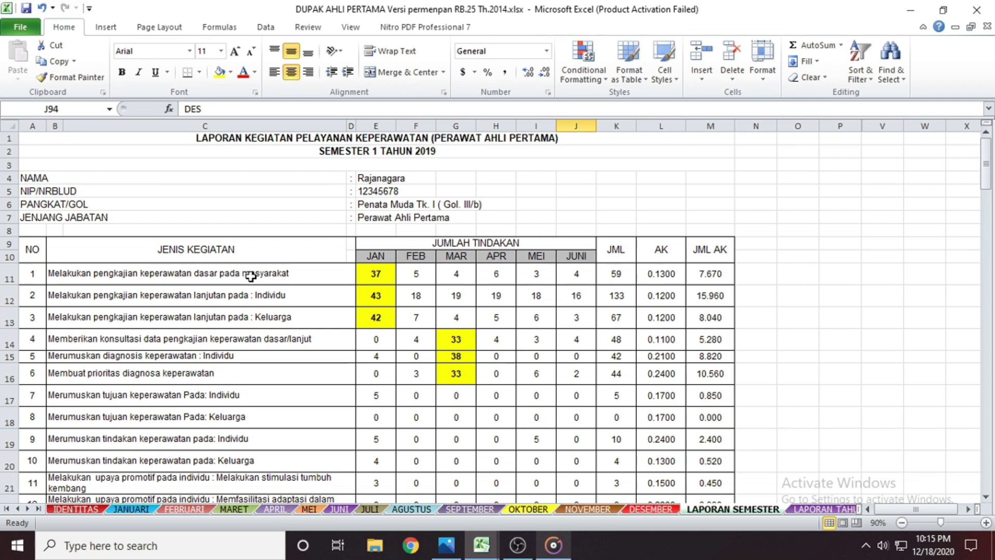
# Examine the AK credit values of activities 1 and 2 and the JML AK formula of activity 1.
pyautogui.click(662, 277)
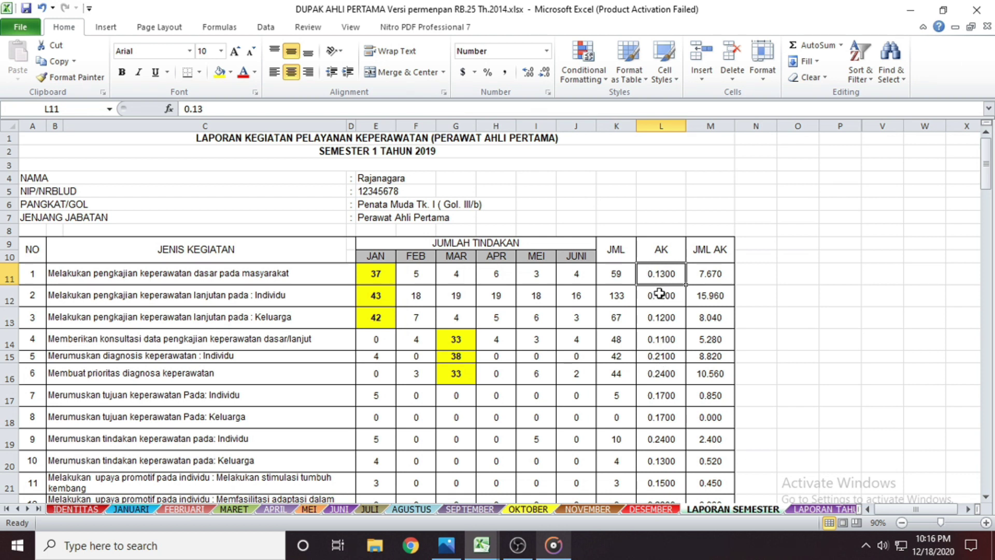
pyautogui.click(661, 253)
pyautogui.click(662, 273)
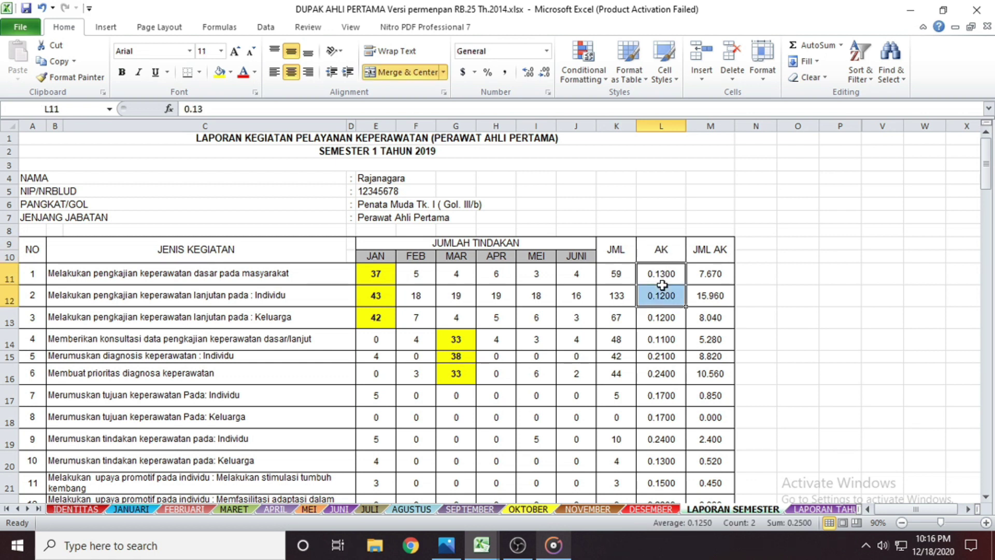
pyautogui.click(662, 296)
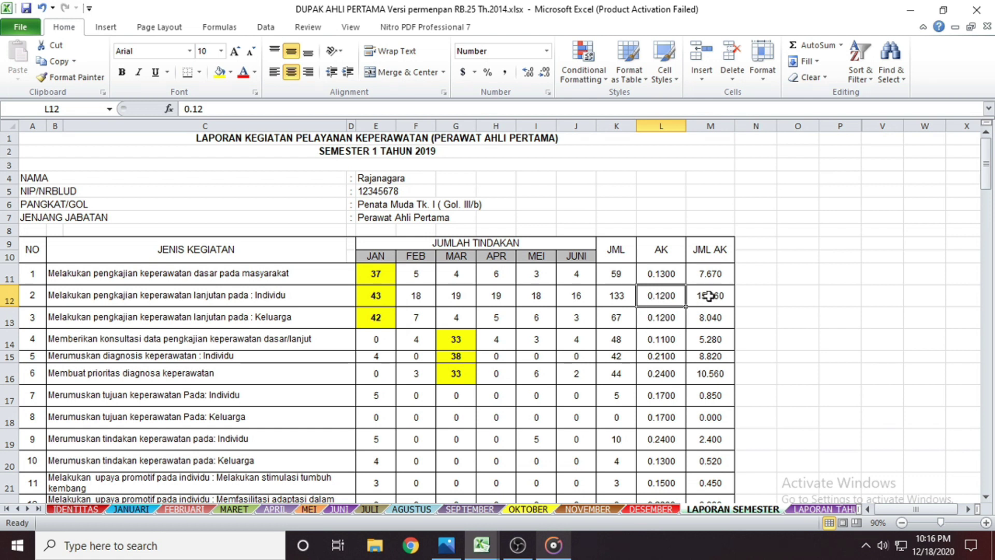
pyautogui.click(714, 274)
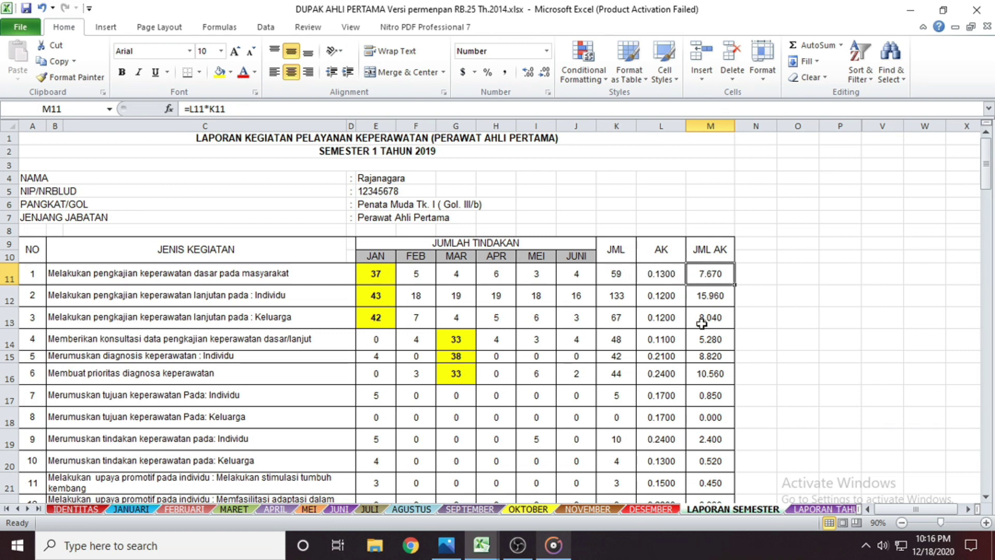
# Make the Semester 1 JML AK values of activities 1 to 3 bold with a yellow fill.
pyautogui.moveTo(716, 272); pyautogui.dragTo(714, 310)
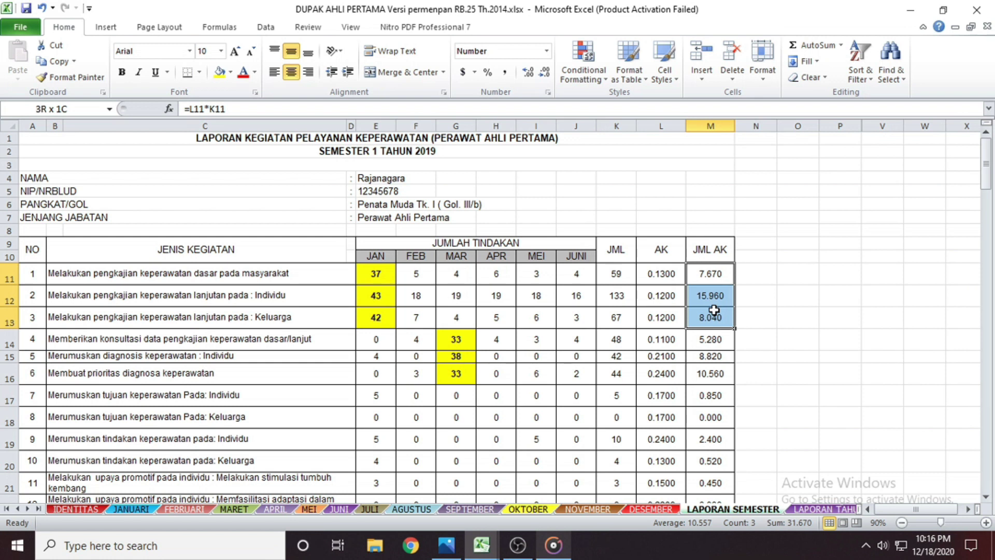
pyautogui.click(219, 72)
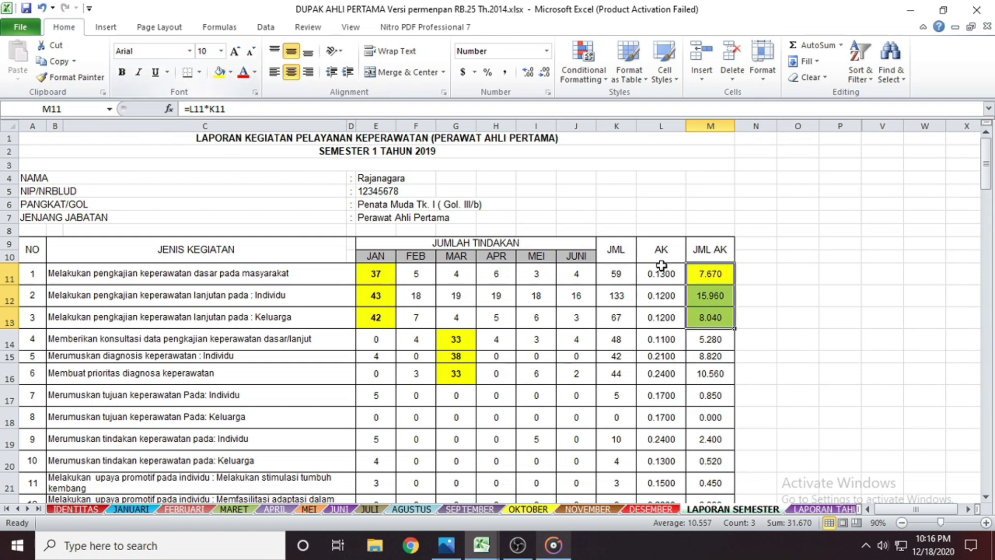
pyautogui.click(794, 329)
pyautogui.moveTo(705, 274); pyautogui.dragTo(702, 315)
pyautogui.click(122, 73)
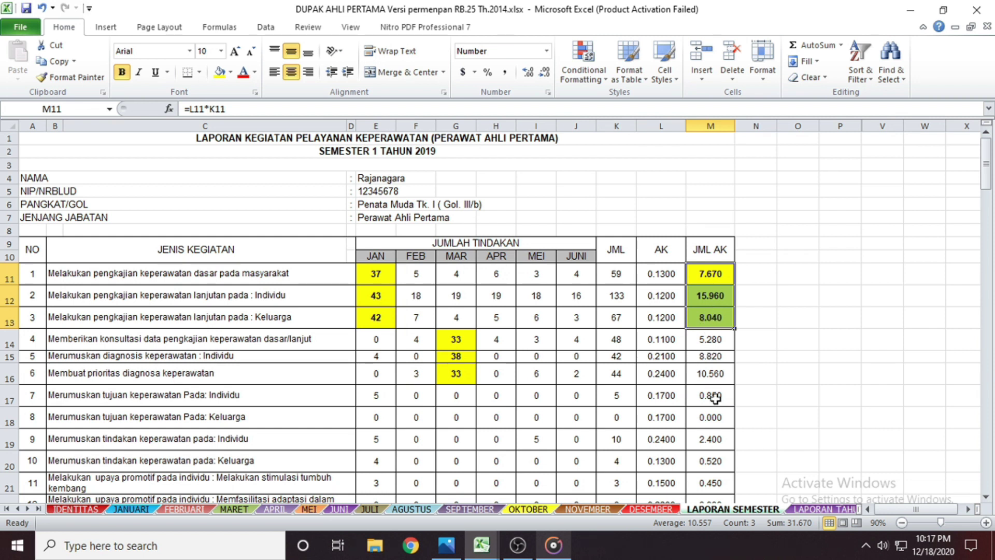
# Open the LAPORAN TAHUNAN sheet and examine its personal details, the LAMA value of Nilai angka kredit lama and the BARU column.
pyautogui.click(816, 507)
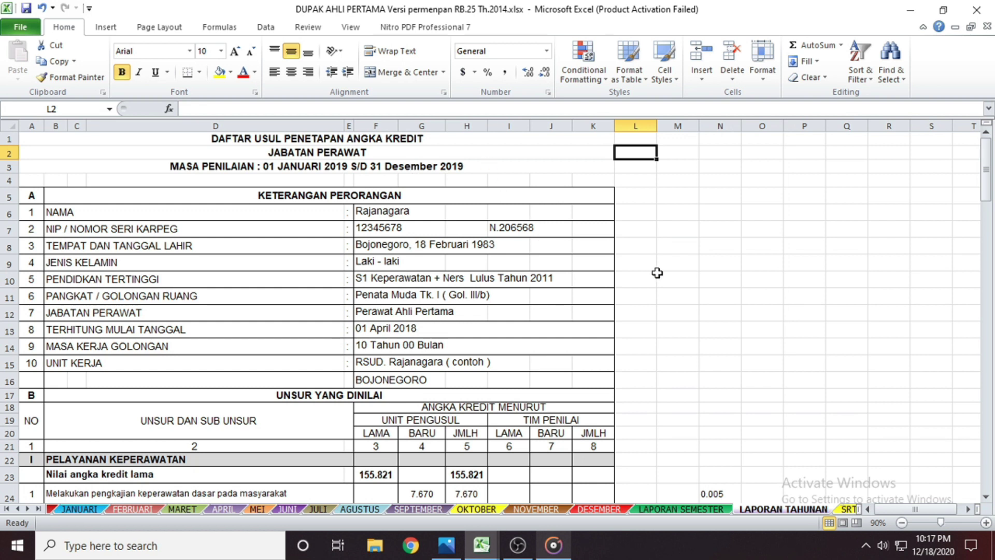
pyautogui.click(758, 309)
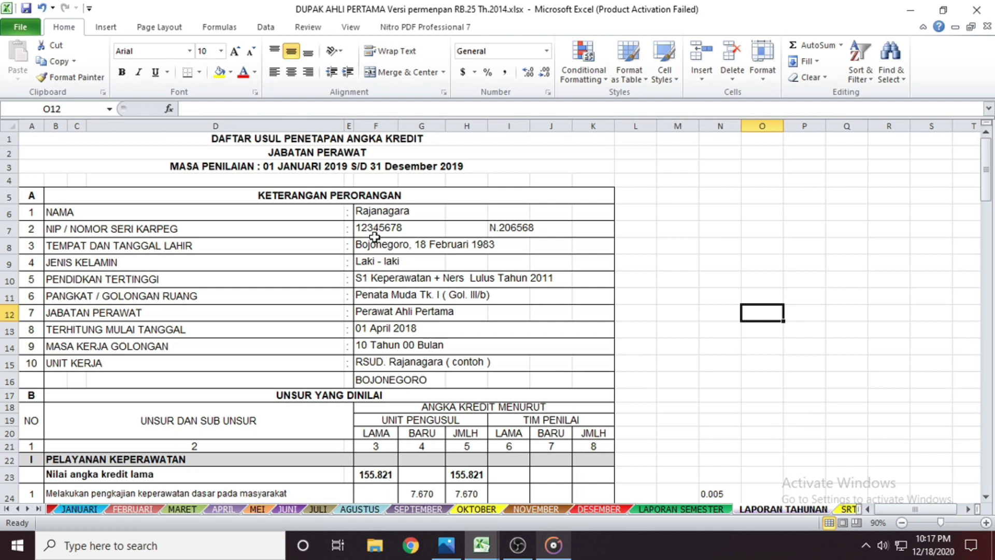
pyautogui.scroll(-2, 445, 292)
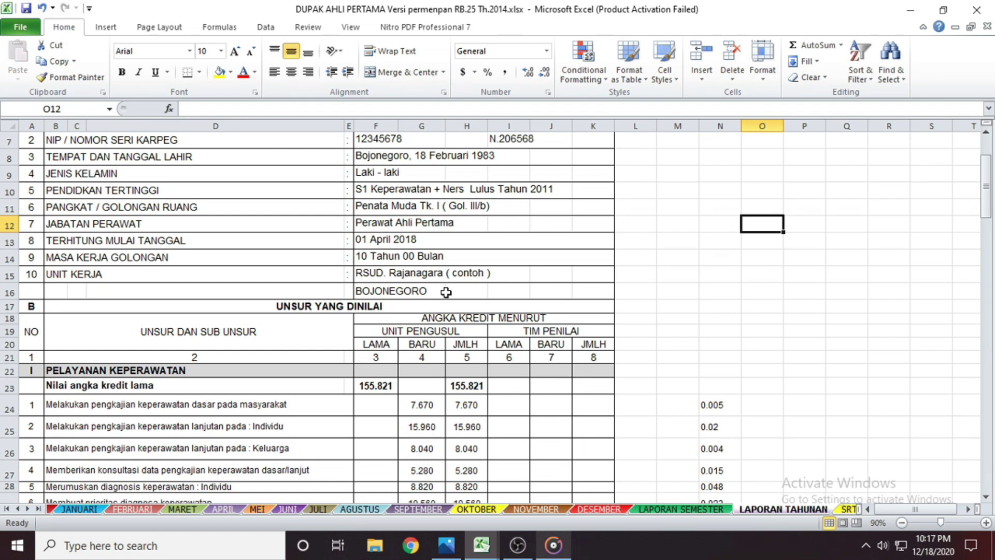
pyautogui.scroll(2, 445, 292)
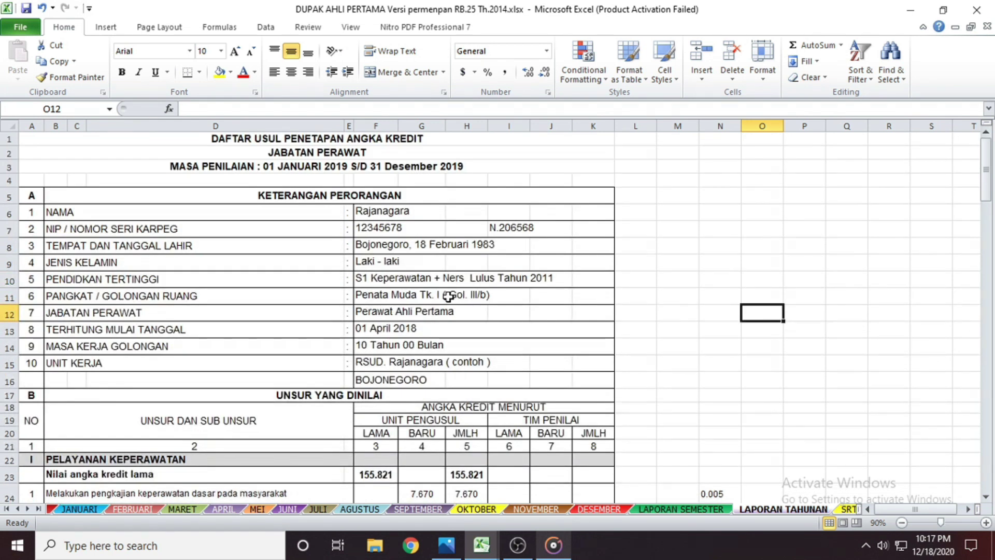
pyautogui.scroll(-4, 448, 296)
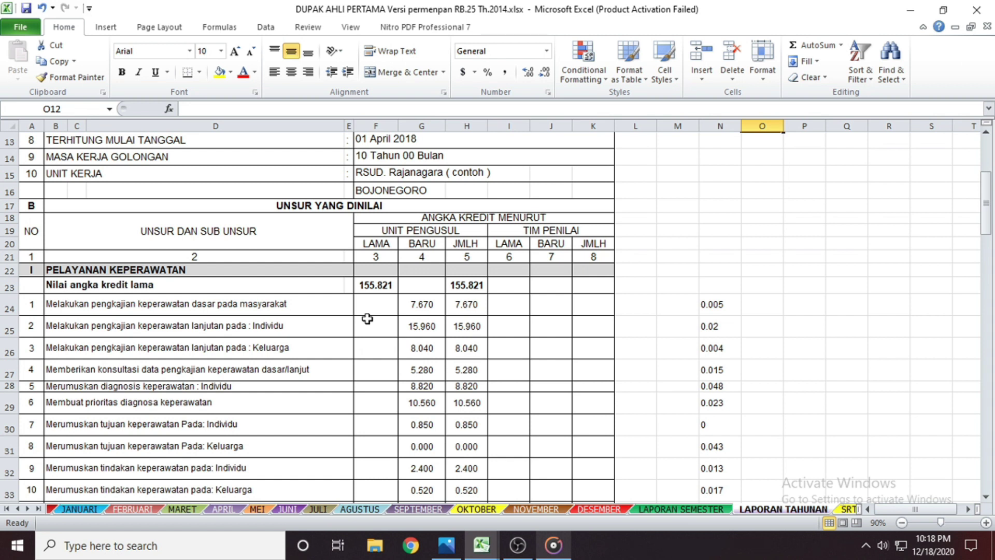
pyautogui.click(378, 286)
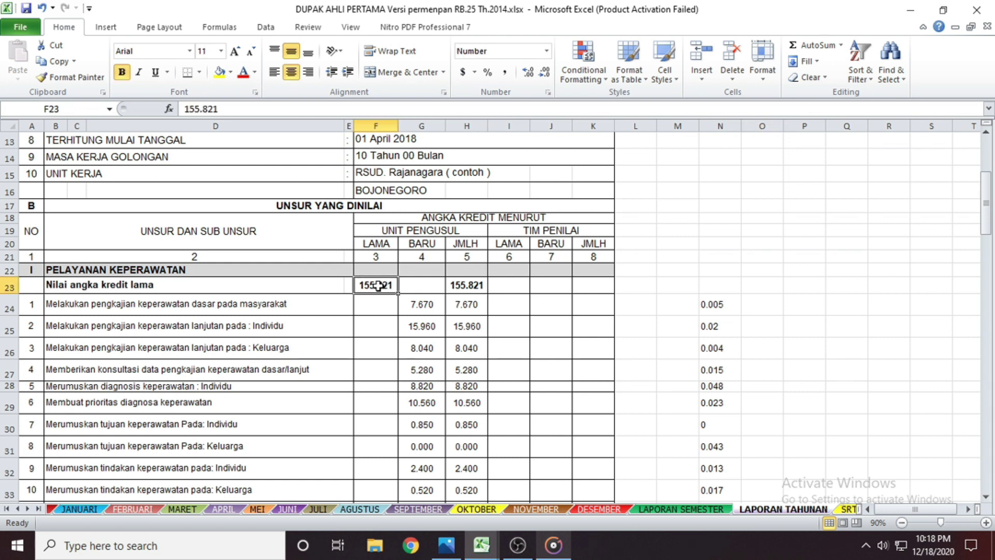
pyautogui.click(421, 244)
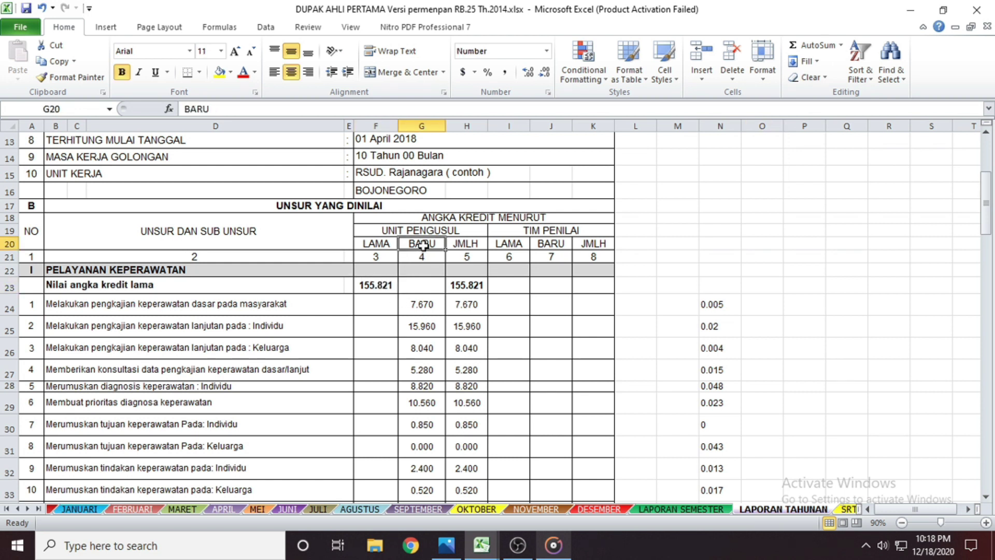
# Make the BARU credit values of activities 1 to 3 in the annual report bold with a yellow fill.
pyautogui.click(420, 304)
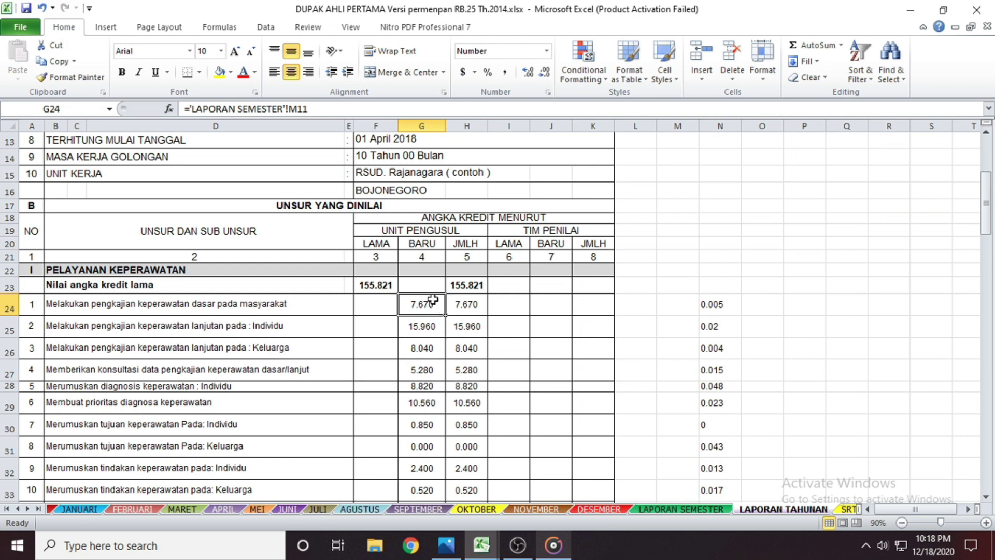
pyautogui.moveTo(433, 300); pyautogui.dragTo(422, 345)
pyautogui.click(122, 73)
pyautogui.click(219, 73)
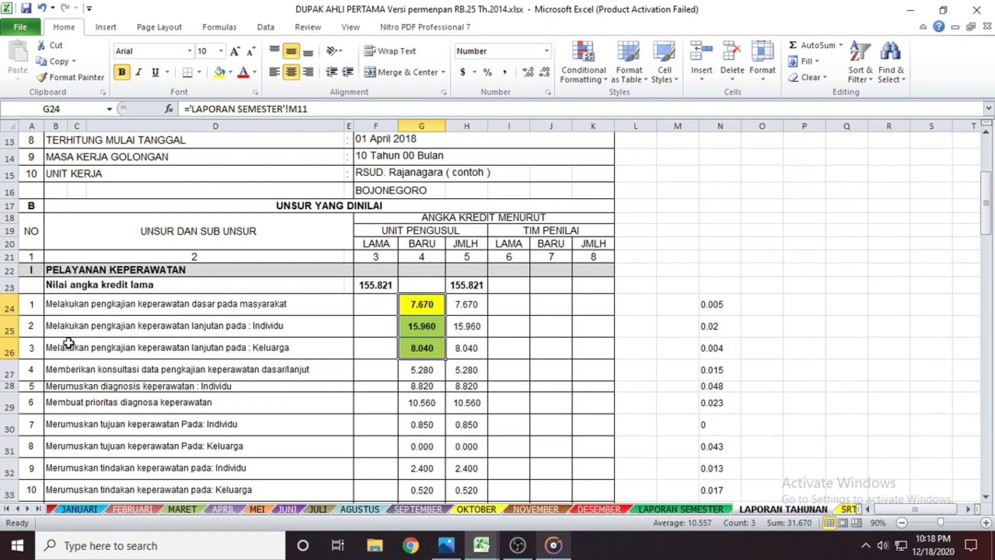
# Compare the highlighted JML AK values in LAPORAN SEMESTER with the highlighted BARU values in LAPORAN TAHUNAN.
pyautogui.click(689, 512)
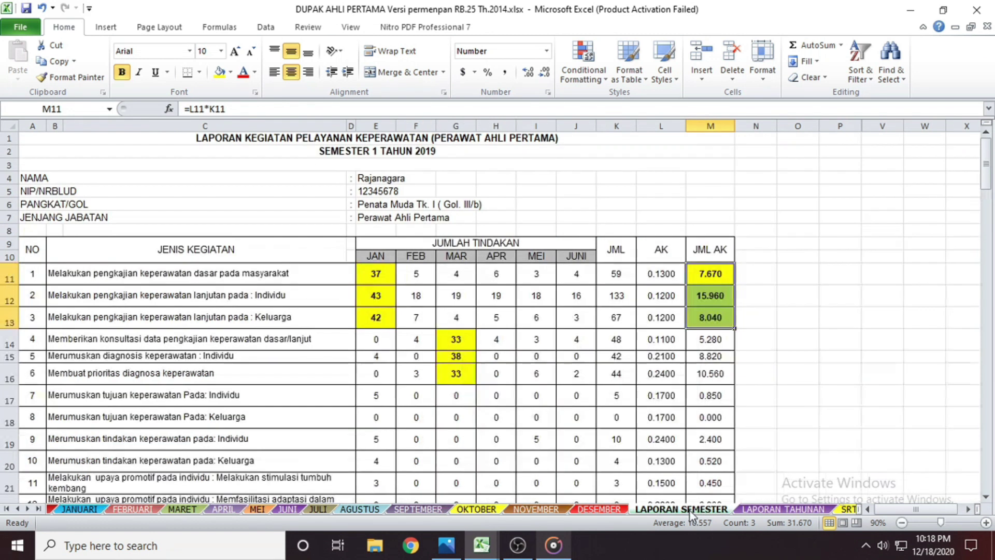
pyautogui.click(755, 434)
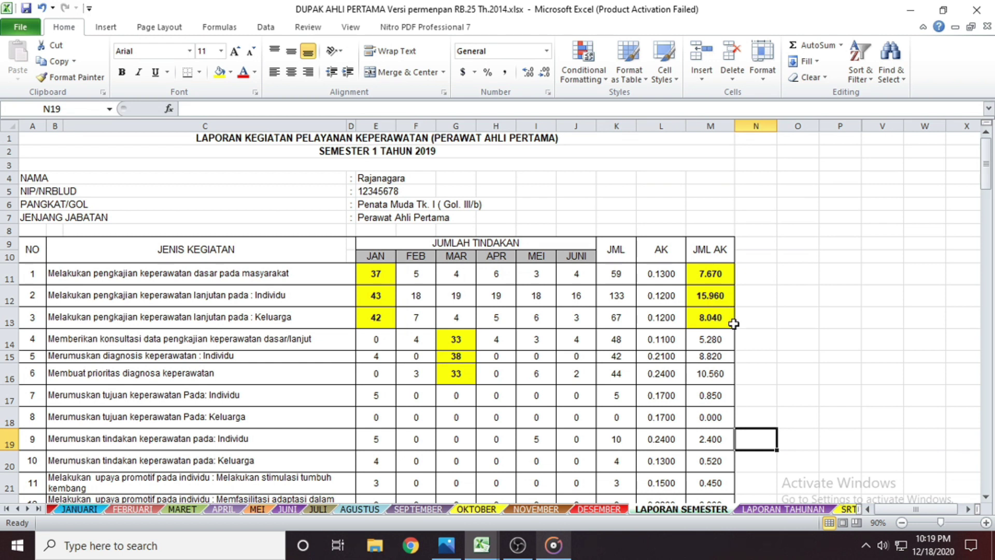
pyautogui.click(788, 509)
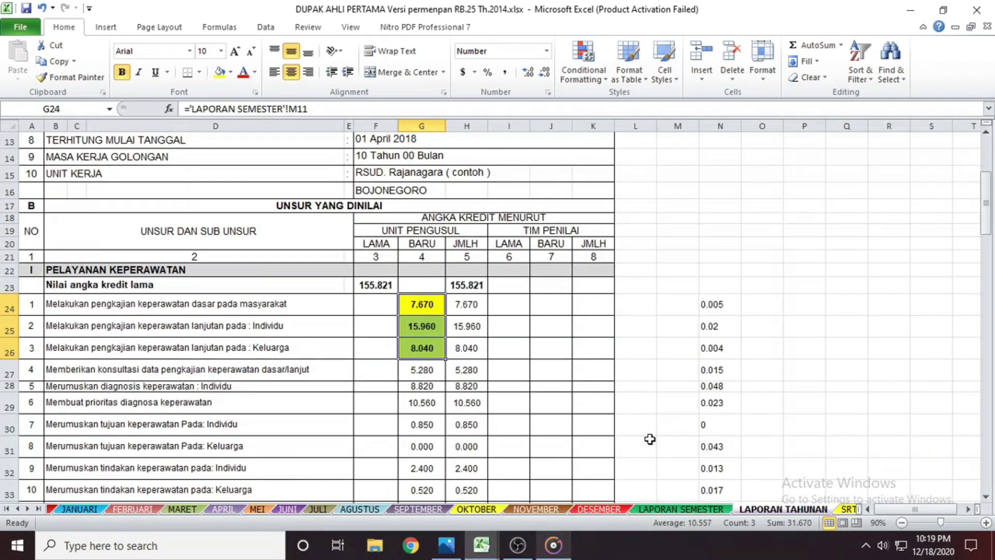
pyautogui.click(642, 424)
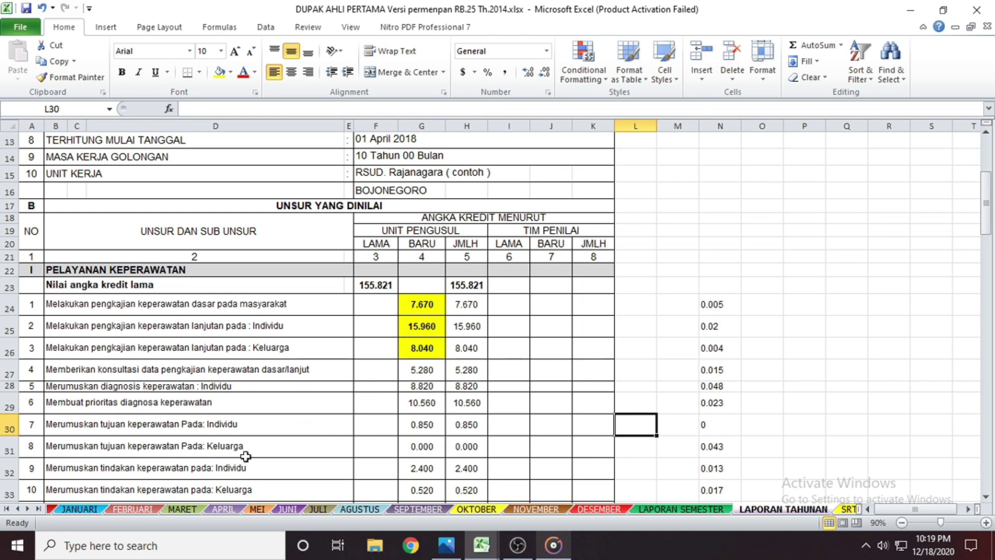
# Trace the activity totals from the JANUARI and DESEMBER logbooks through LAPORAN SEMESTER to LAPORAN TAHUNAN.
pyautogui.click(78, 508)
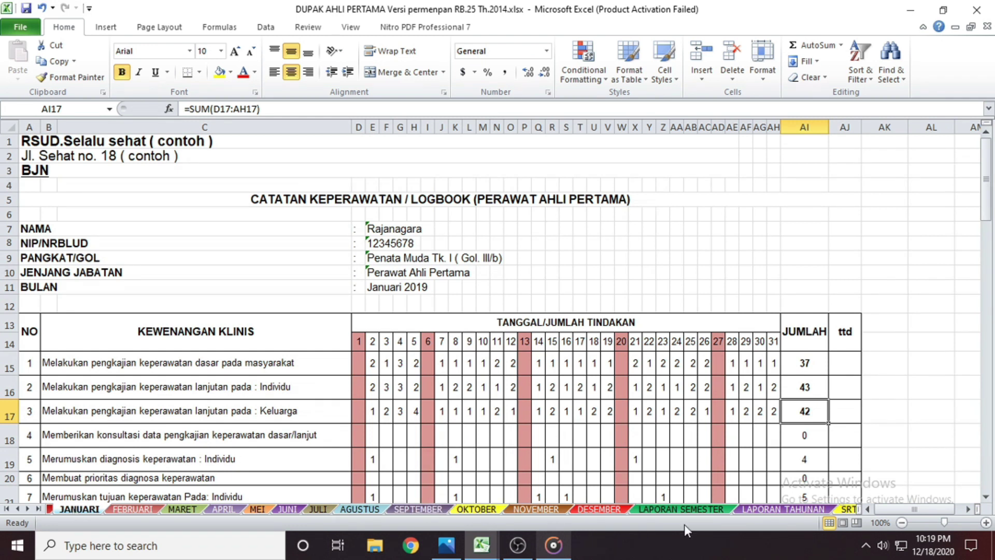
pyautogui.click(695, 509)
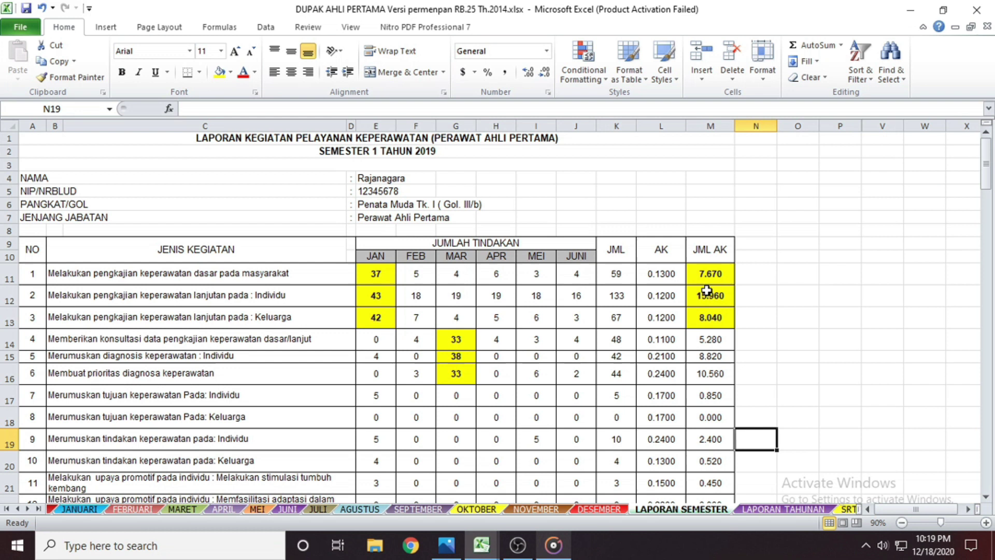
pyautogui.click(800, 508)
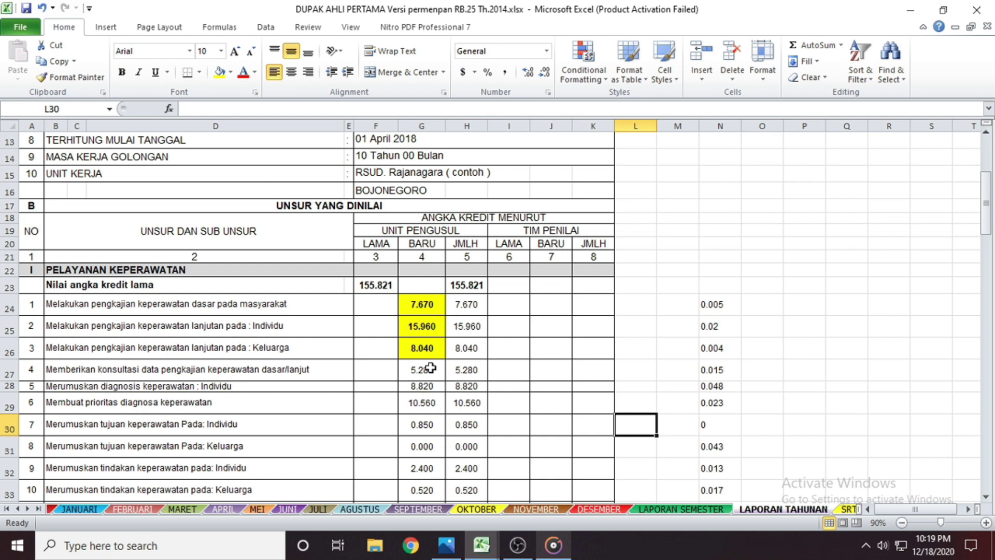
pyautogui.click(75, 509)
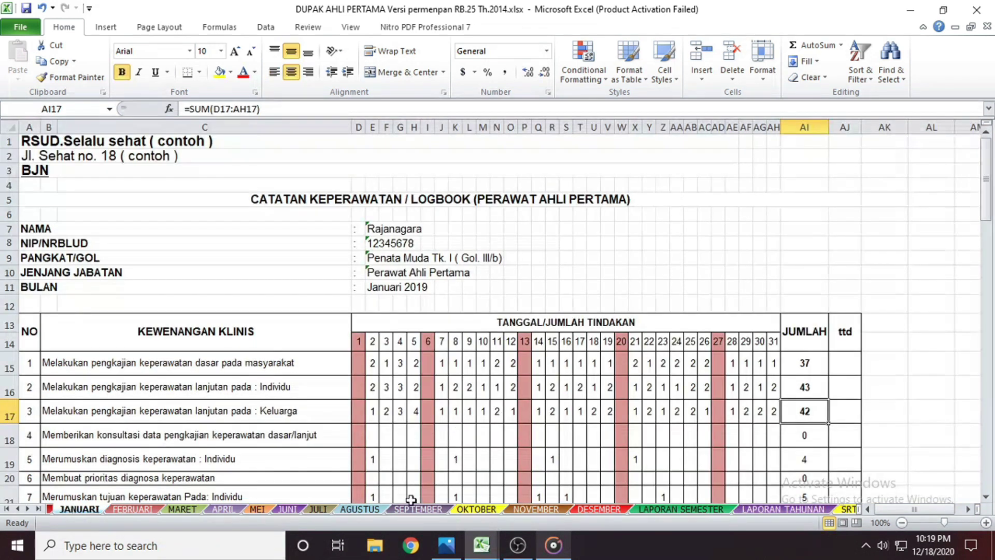
pyautogui.click(599, 509)
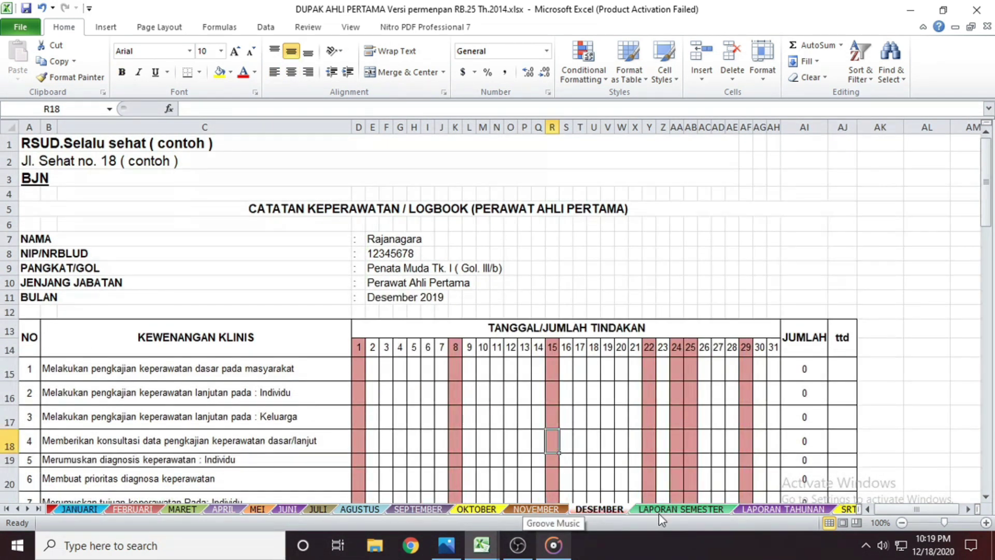
pyautogui.click(709, 509)
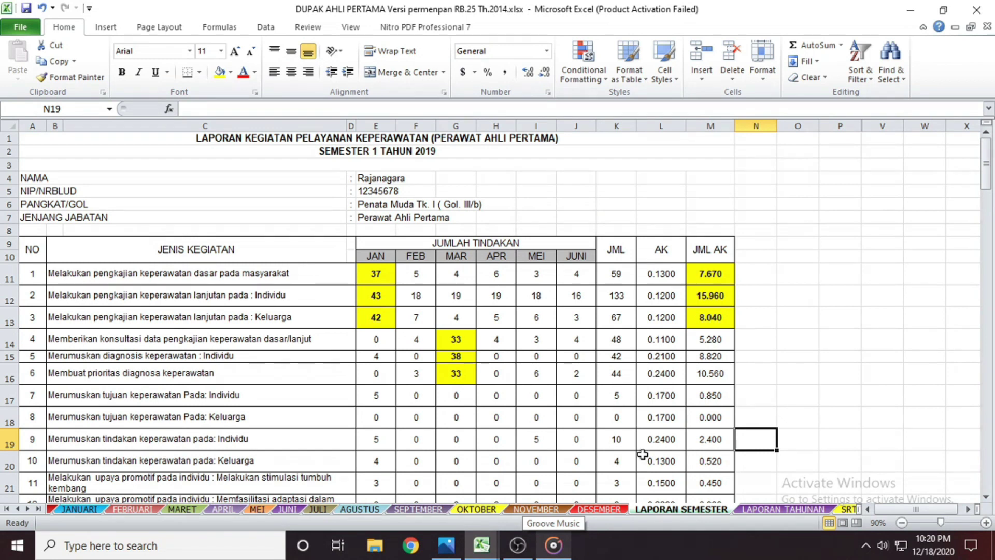
pyautogui.click(783, 509)
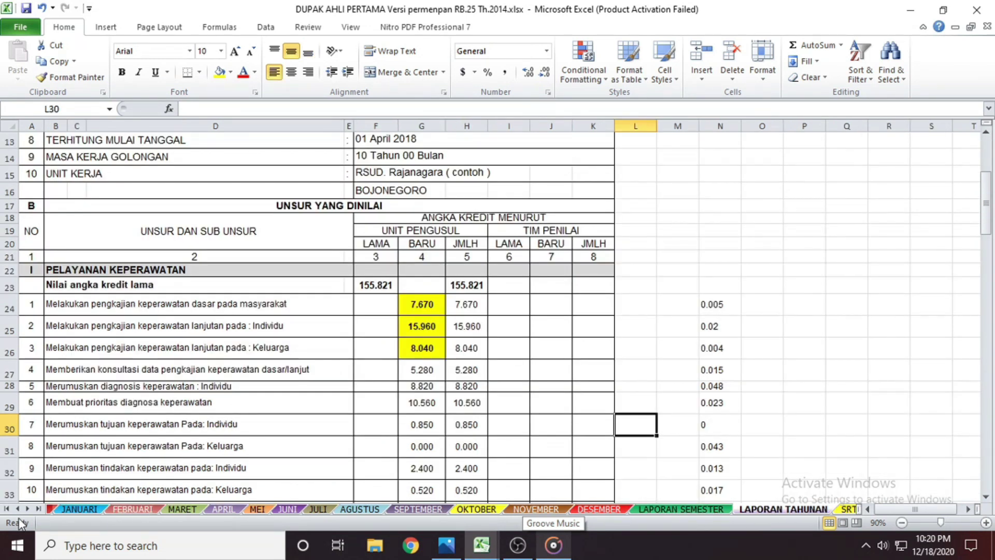
# Bring the remaining sheets after LAPORAN TAHUNAN into reach and open SRT.PERNYATAAN.
pyautogui.click(29, 509)
pyautogui.click(28, 509)
pyautogui.click(28, 509)
pyautogui.click(28, 509)
pyautogui.click(28, 509)
pyautogui.click(28, 509)
pyautogui.click(29, 509)
pyautogui.click(28, 509)
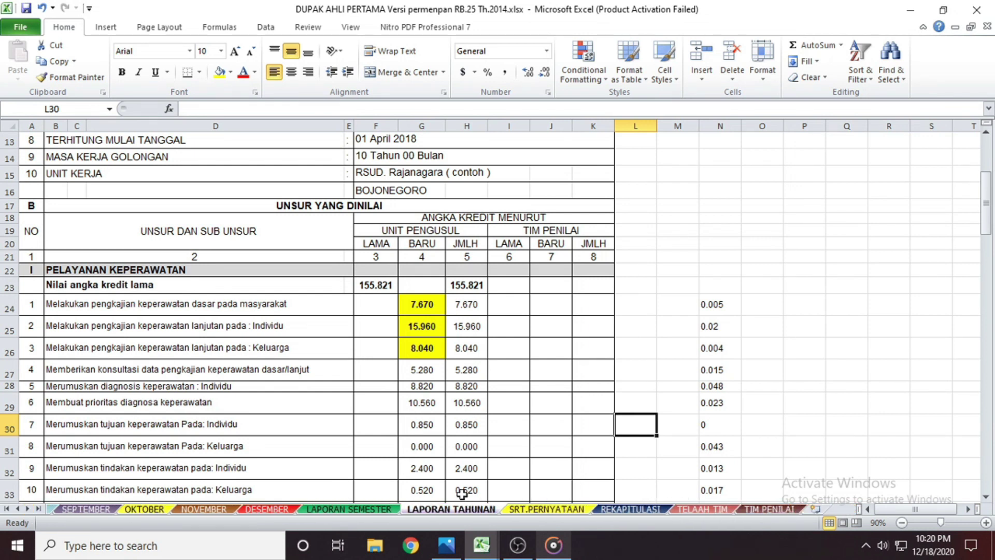
pyautogui.click(547, 510)
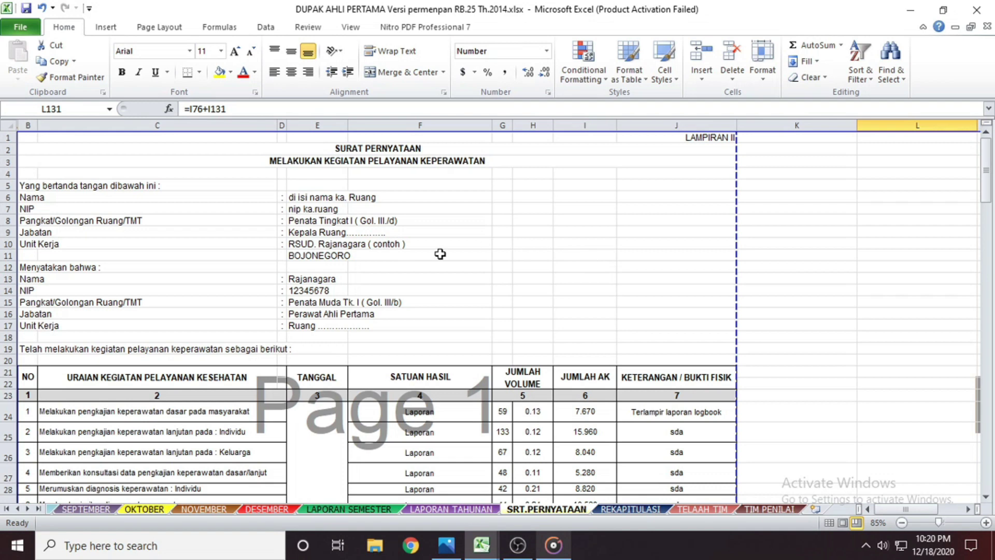
# Look through the activity table of the statement letter and return to its beginning.
pyautogui.scroll(-11, 451, 393)
pyautogui.scroll(-4, 453, 395)
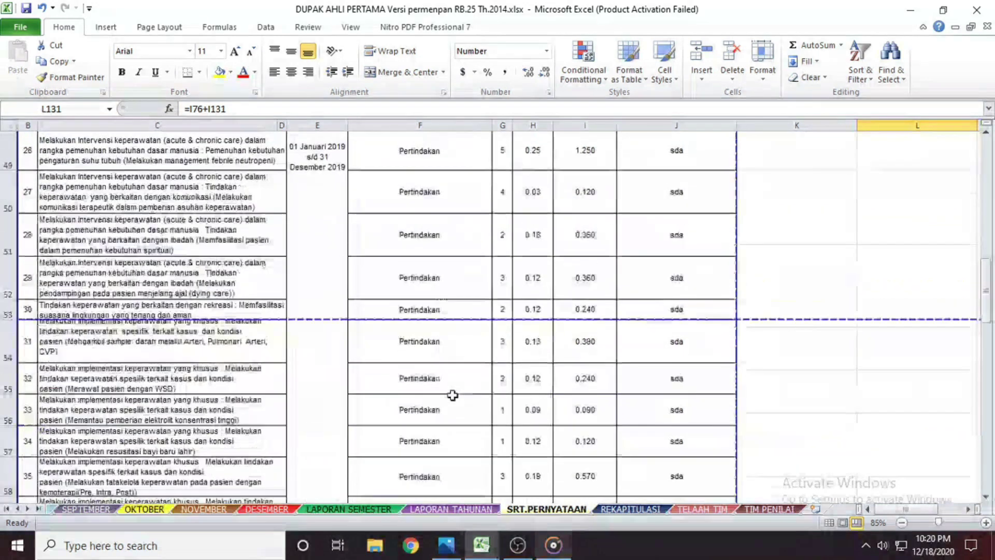
pyautogui.scroll(5, 452, 395)
pyautogui.scroll(9, 457, 401)
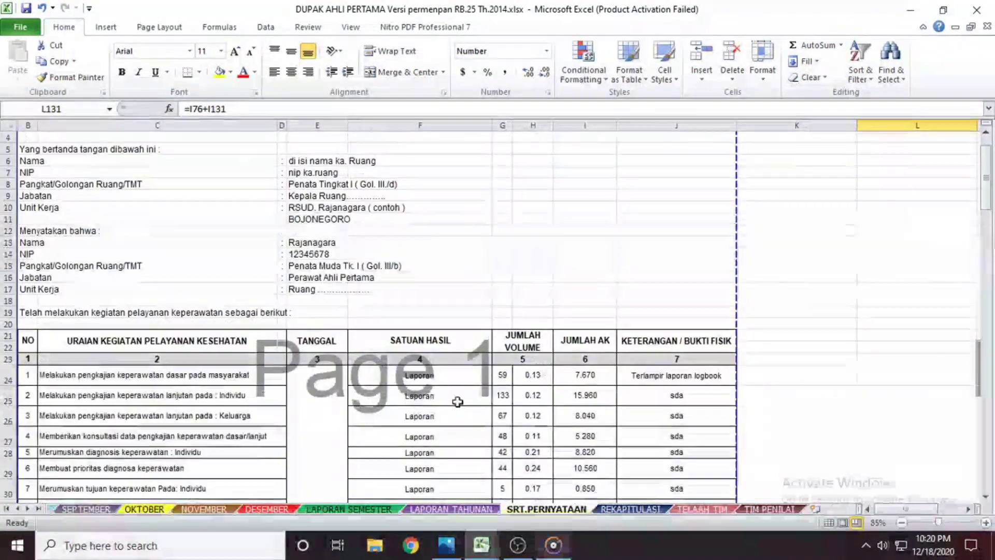
pyautogui.scroll(2, 457, 402)
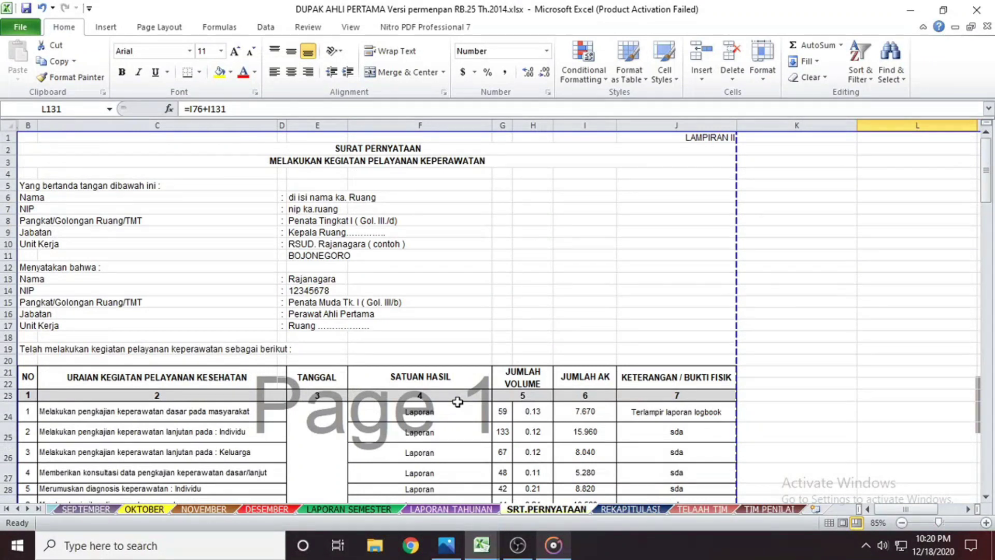
# Make the JUMLAH AK values of activities 1 to 3 in the statement letter bold with a yellow fill.
pyautogui.scroll(-1, 457, 402)
pyautogui.moveTo(584, 374); pyautogui.dragTo(584, 414)
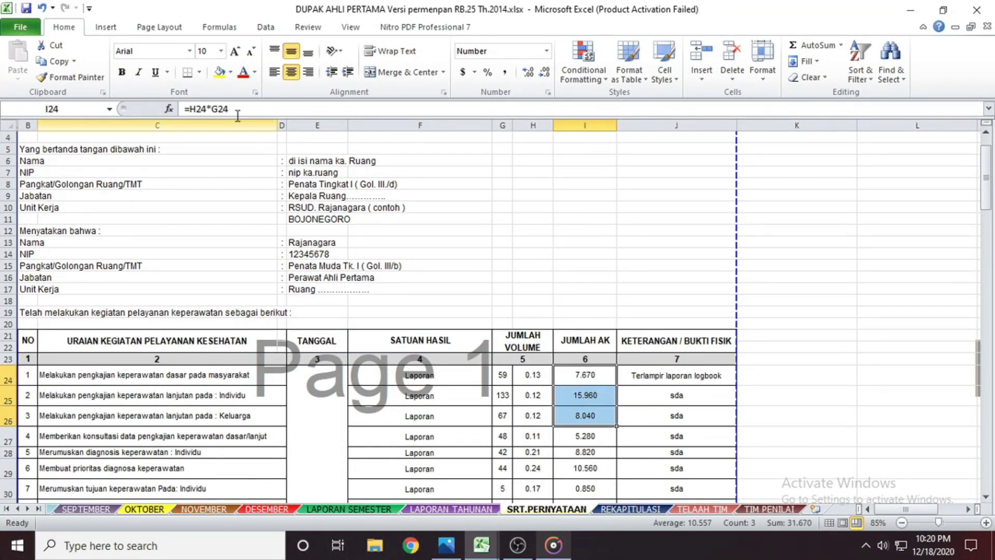
pyautogui.click(121, 72)
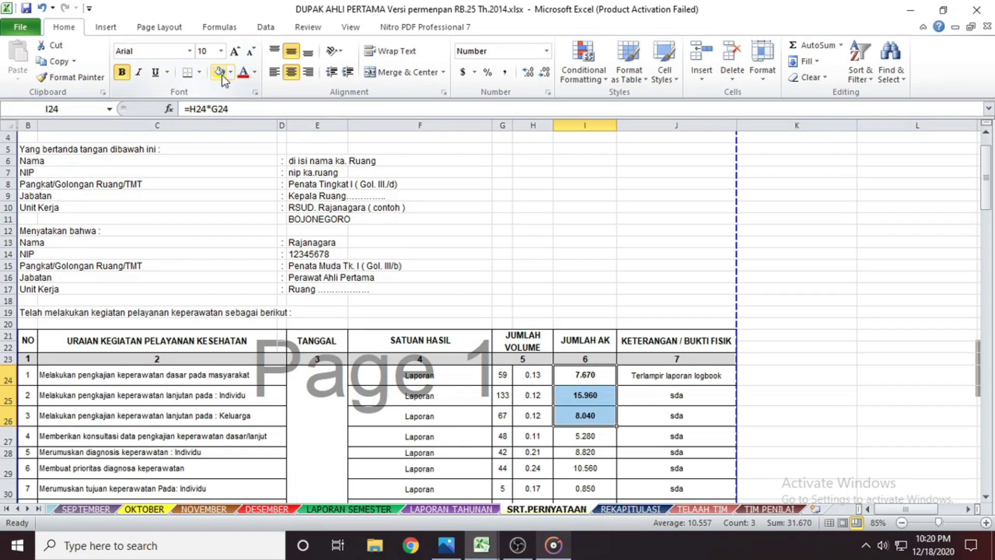
pyautogui.click(219, 72)
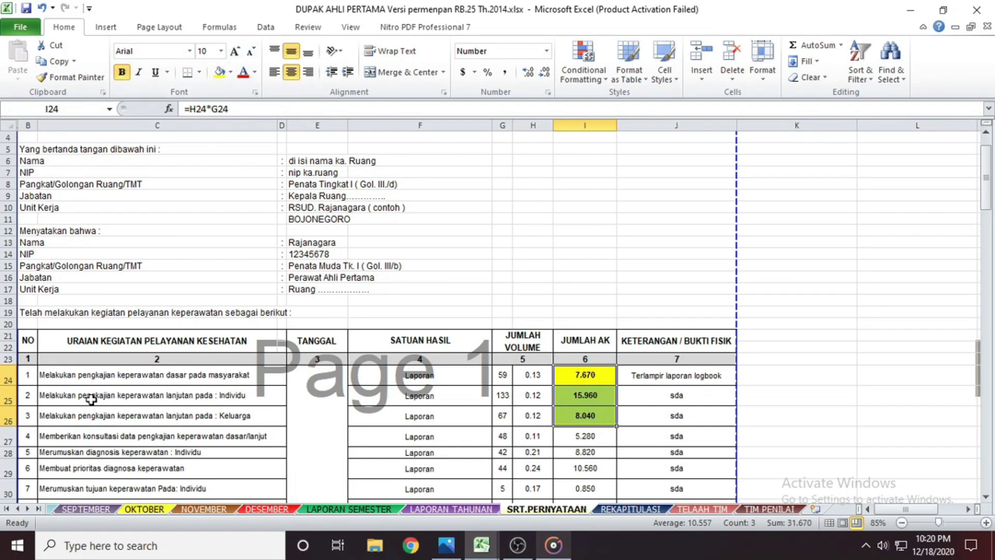
pyautogui.click(527, 460)
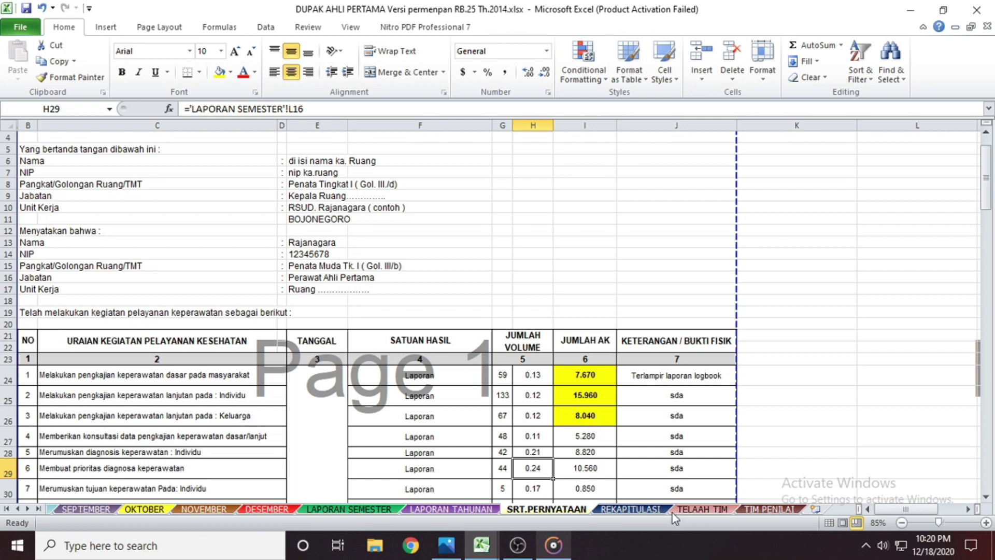
# Compare the highlighted credit values across LAPORAN SEMESTER, LAPORAN TAHUNAN and SRT.PERNYATAAN, ending on SRT.PERNYATAAN.
pyautogui.click(465, 510)
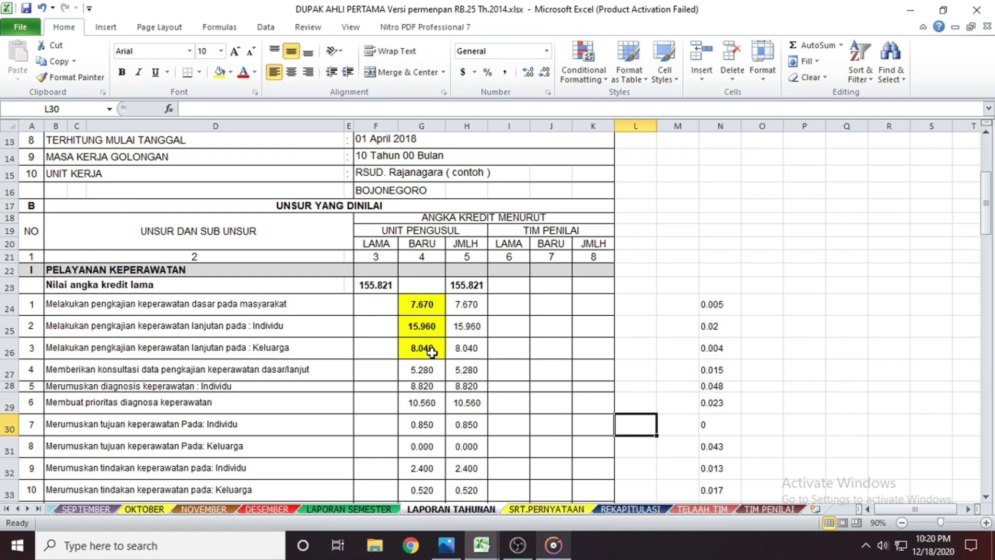
pyautogui.click(568, 510)
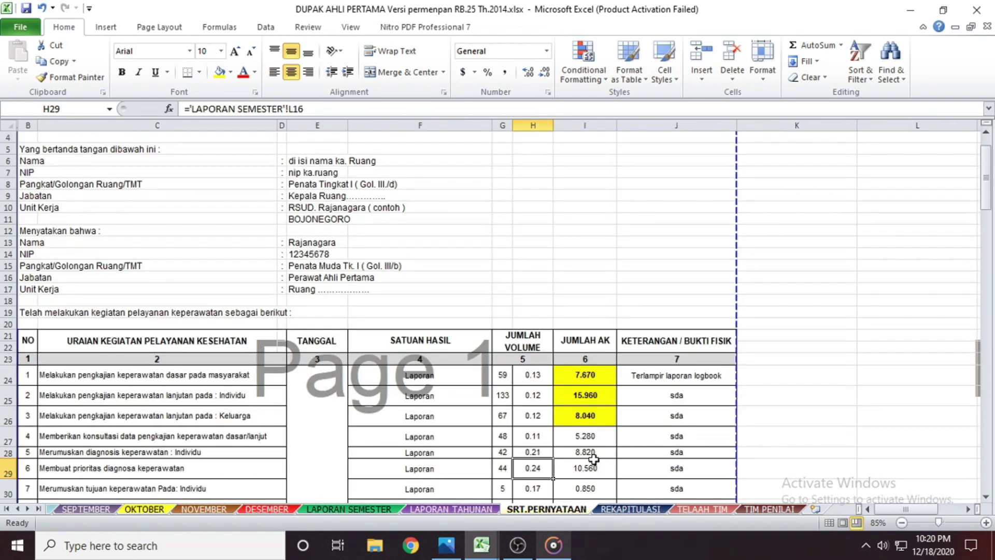
pyautogui.scroll(1, 593, 459)
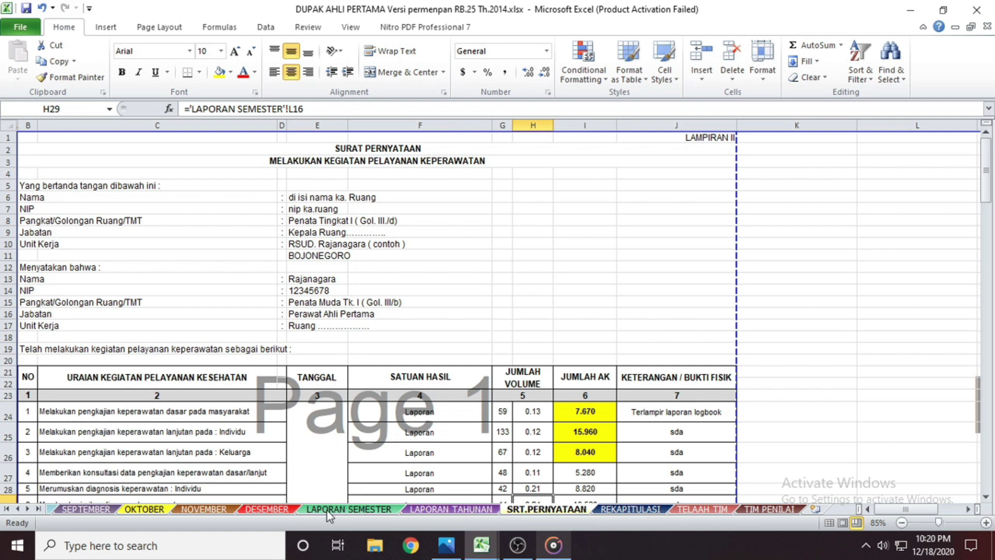
pyautogui.click(348, 510)
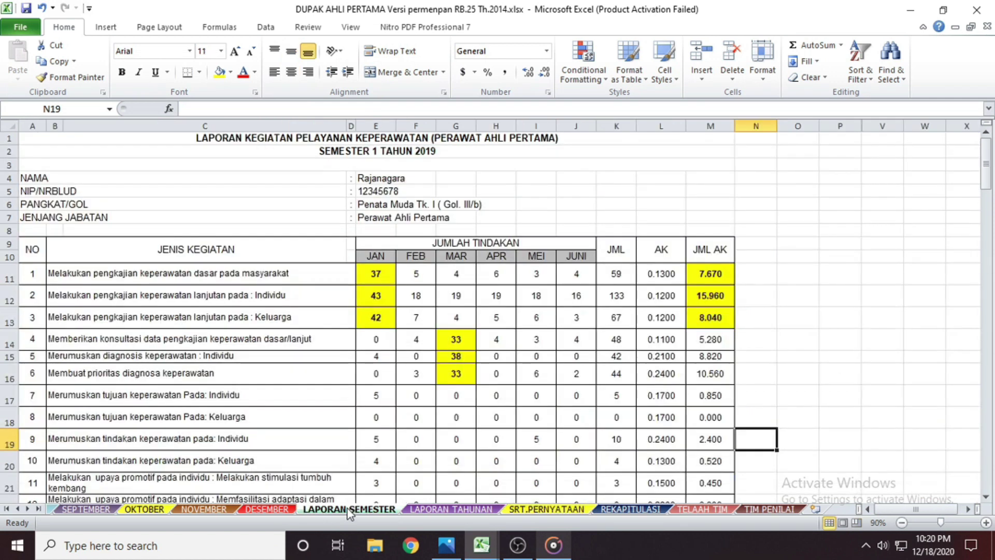
pyautogui.click(443, 511)
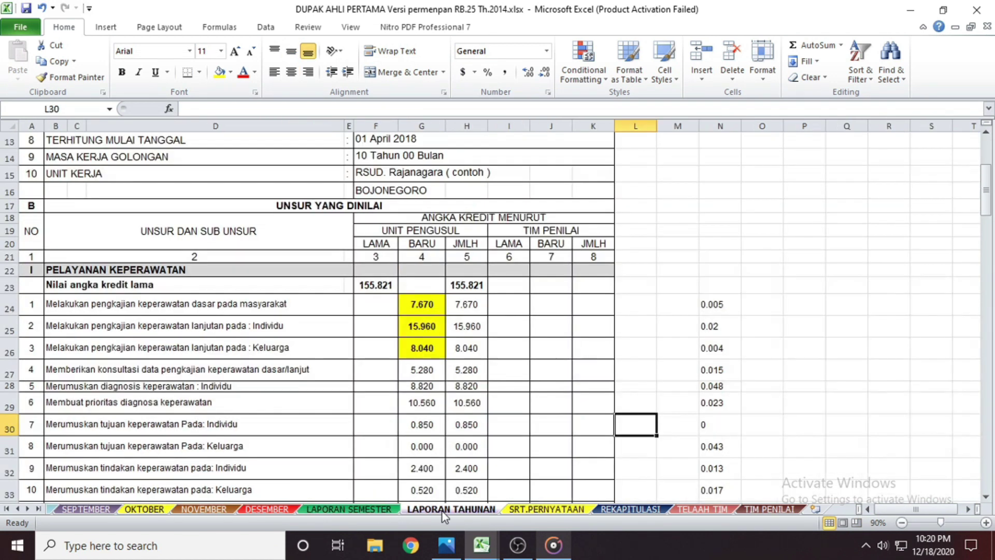
pyautogui.click(523, 510)
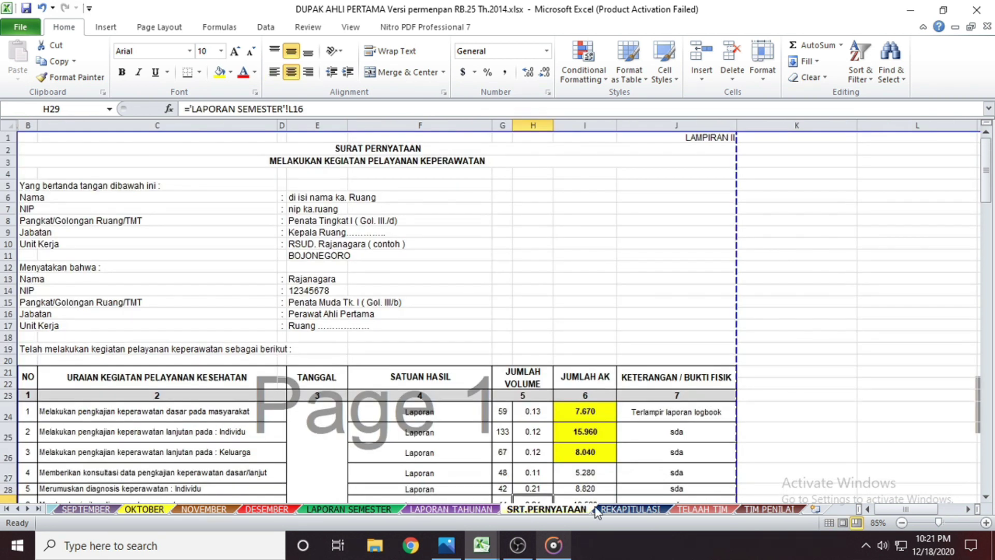
# Examine the REKAPITULASI sheet and look through the TELAAH TIM sheet down to its signature block.
pyautogui.click(631, 510)
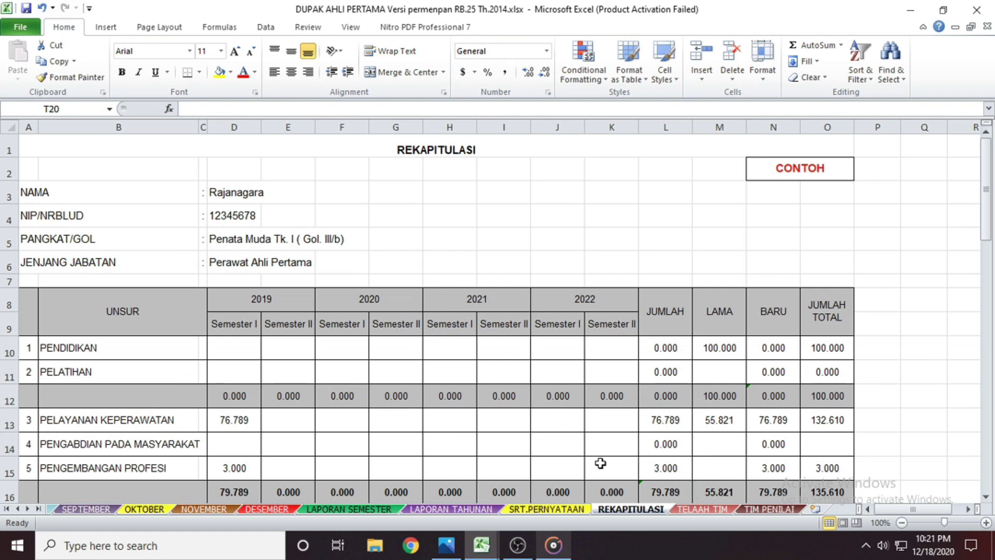
pyautogui.click(704, 509)
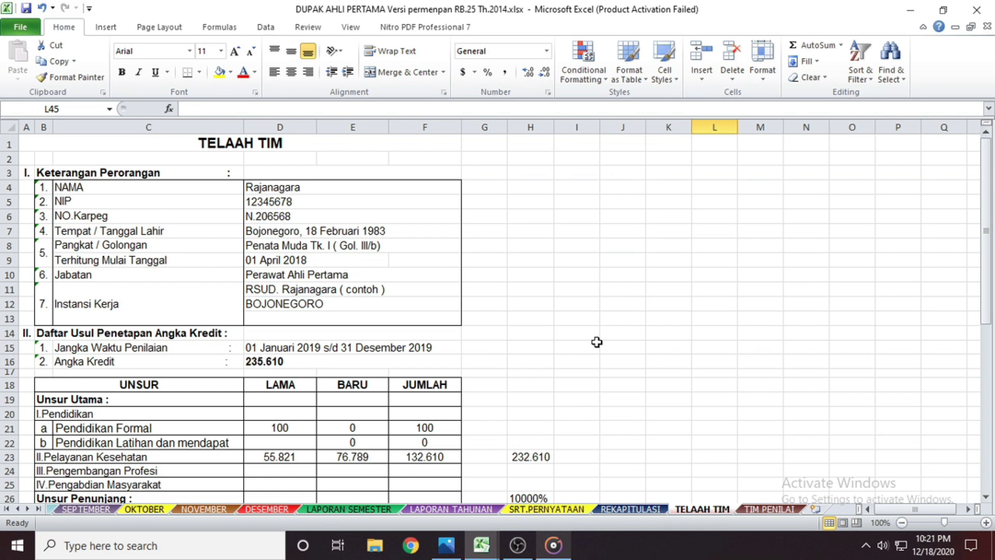
pyautogui.scroll(-9, 596, 342)
pyautogui.scroll(9, 593, 342)
pyautogui.scroll(-9, 593, 342)
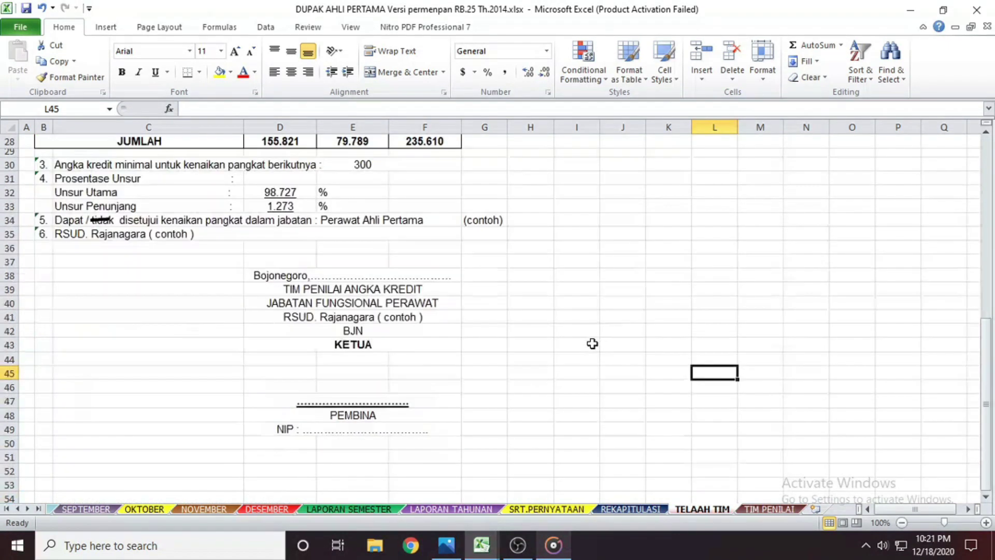
pyautogui.scroll(9, 422, 312)
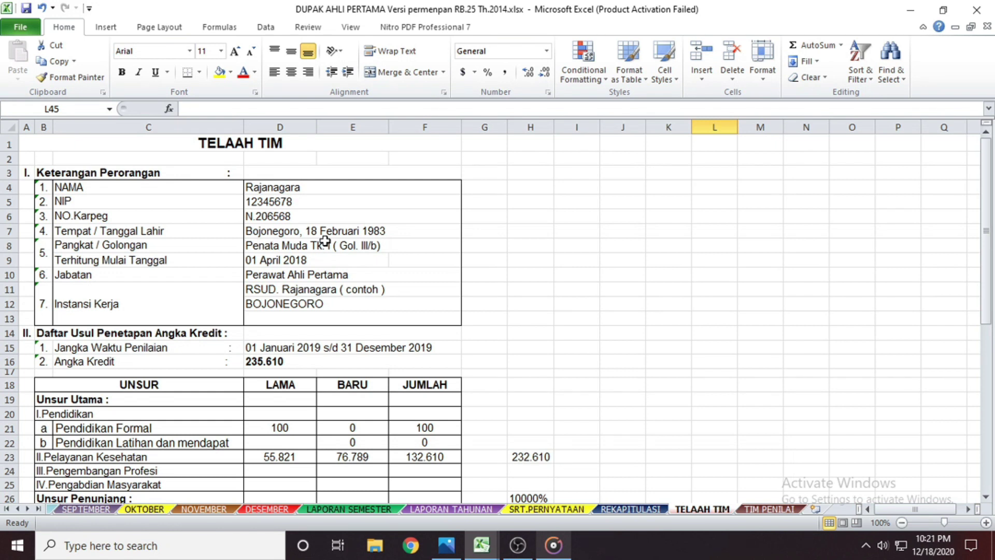
# Look through the TIM PENILAI sheet and return to the IDENTITAS sheet.
pyautogui.click(771, 509)
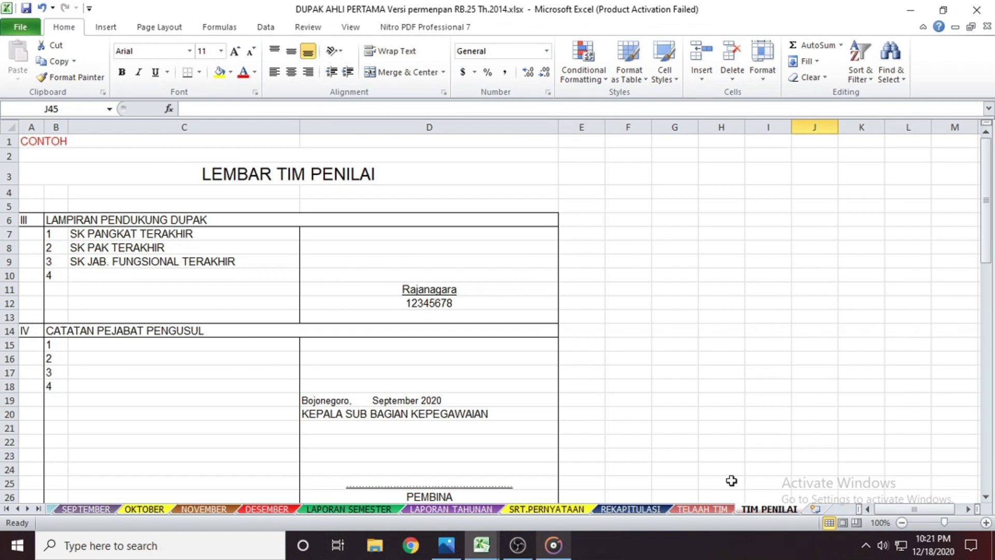
pyautogui.scroll(-12, 623, 404)
pyautogui.scroll(9, 623, 404)
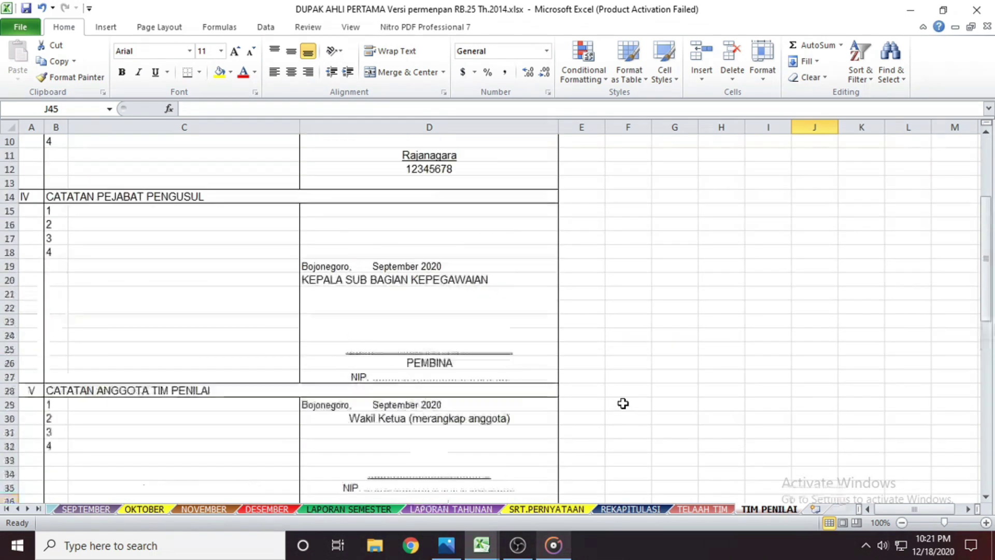
pyautogui.scroll(3, 622, 404)
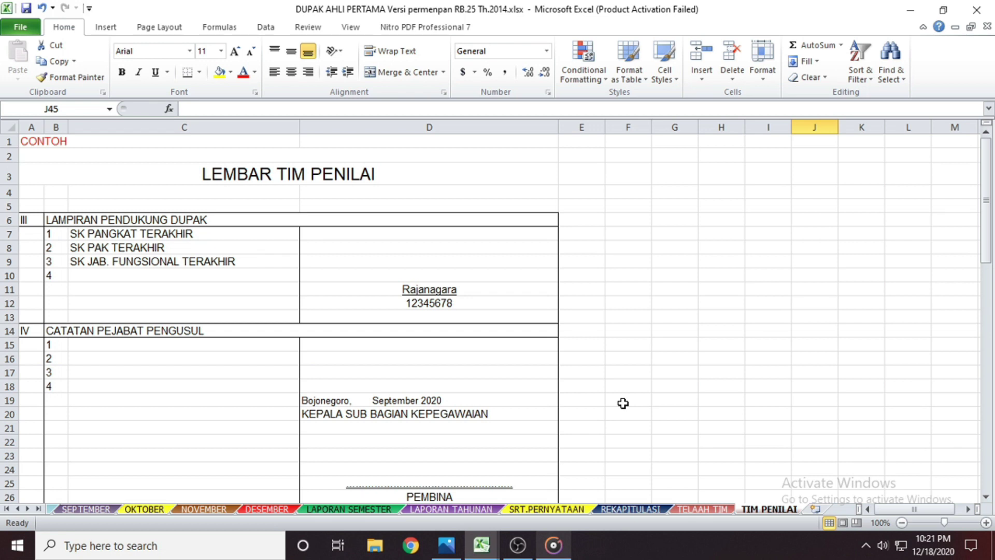
pyautogui.click(6, 509)
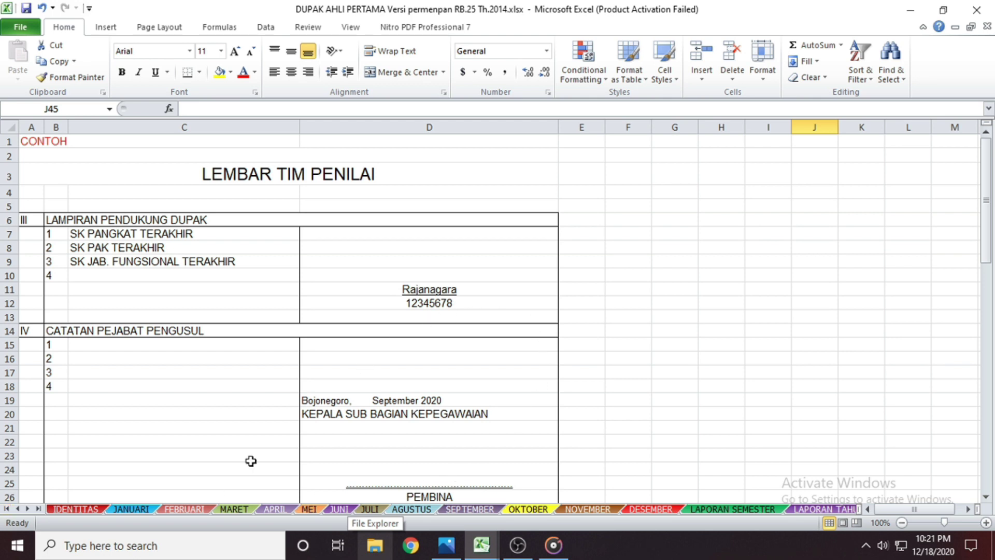
pyautogui.click(76, 509)
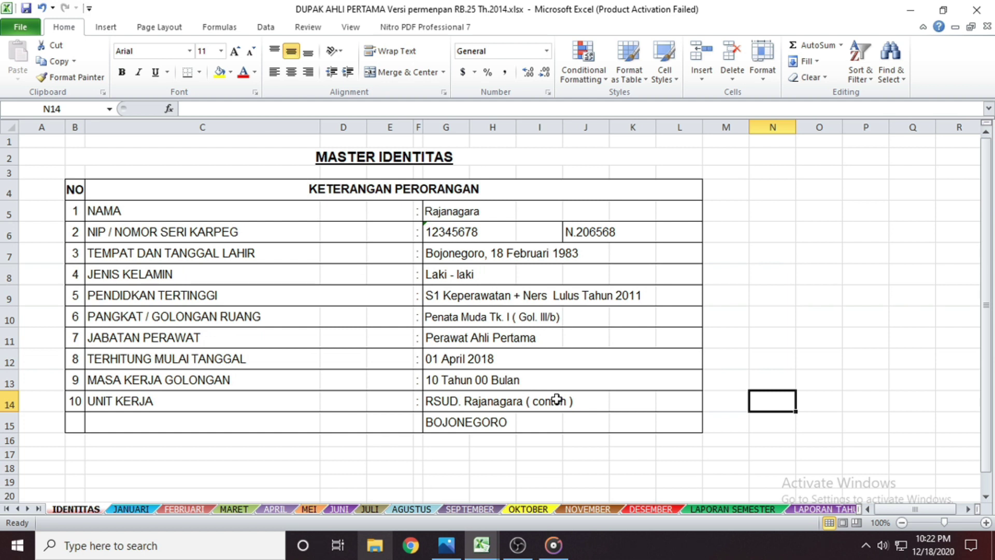
# Minimize the 2014 workbook and the regulation image, and bring up the IDENTITAS sheet of DUPAK AHLI PERTAMA Versi permenpan RB.35 Th.2019.xlsx.
pyautogui.click(910, 17)
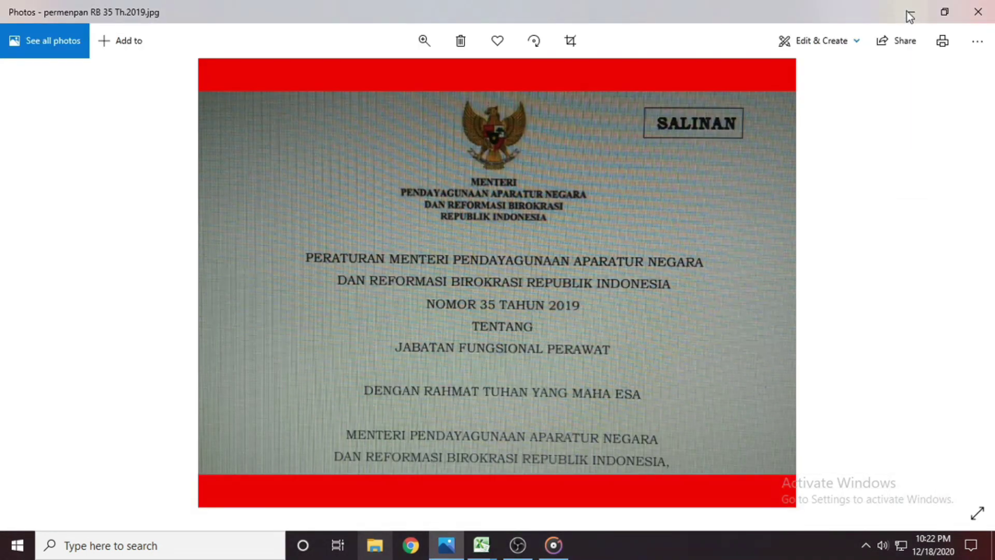
pyautogui.click(909, 17)
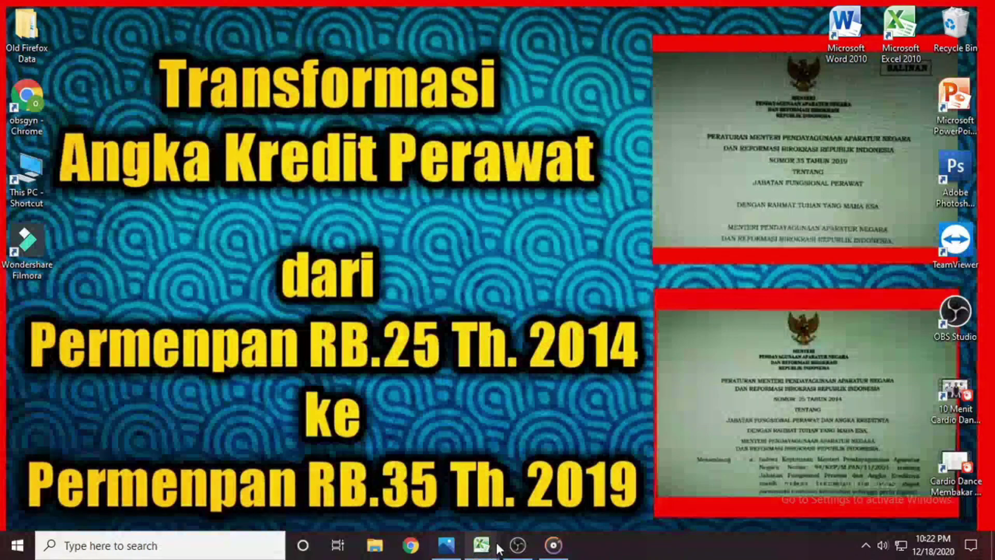
pyautogui.moveTo(495, 545)
pyautogui.click(545, 518)
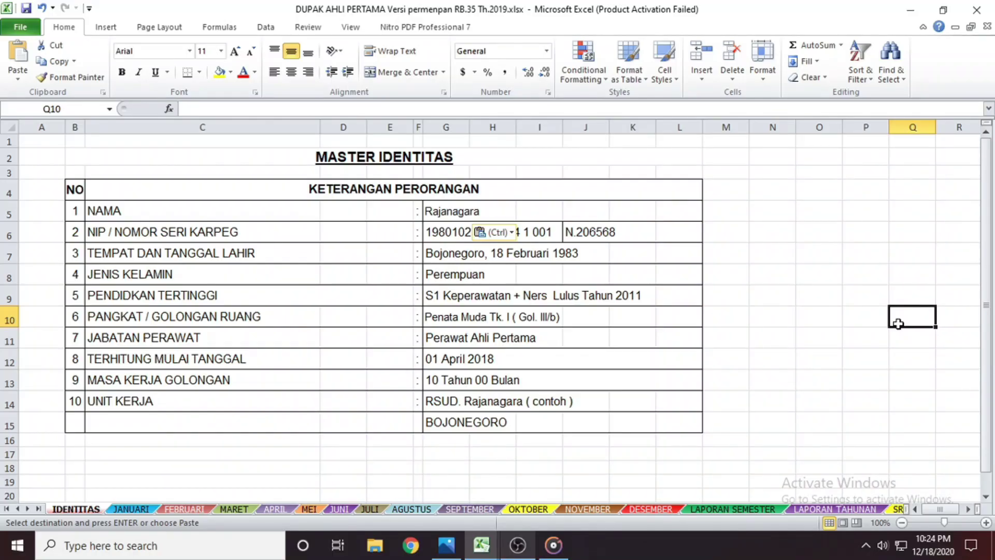
pyautogui.doubleClick(898, 324)
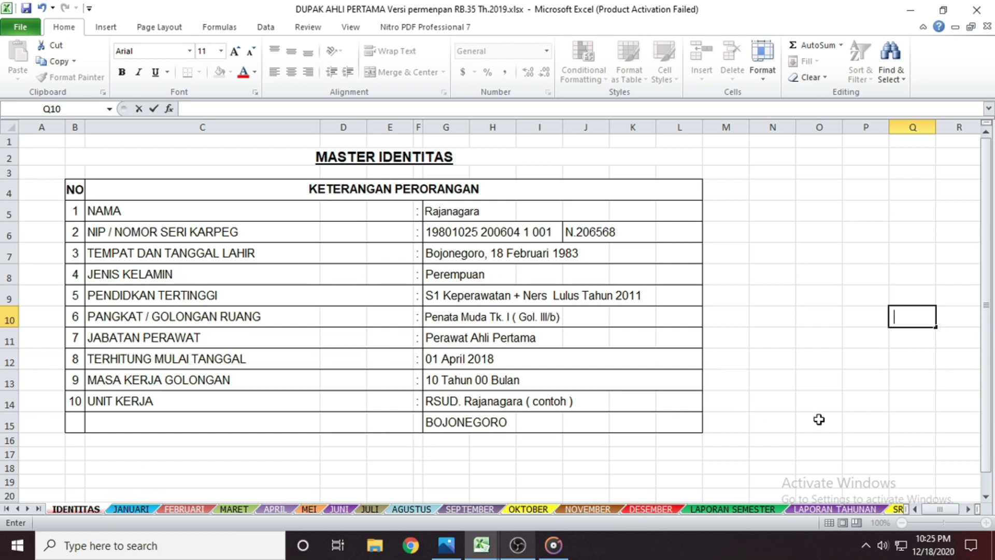
pyautogui.scroll(-2, 783, 415)
pyautogui.scroll(2, 782, 416)
# Look through the clinical activity list of the JANUARI logbook in the 2019 version and return to its beginning.
pyautogui.click(129, 509)
pyautogui.scroll(10, 456, 473)
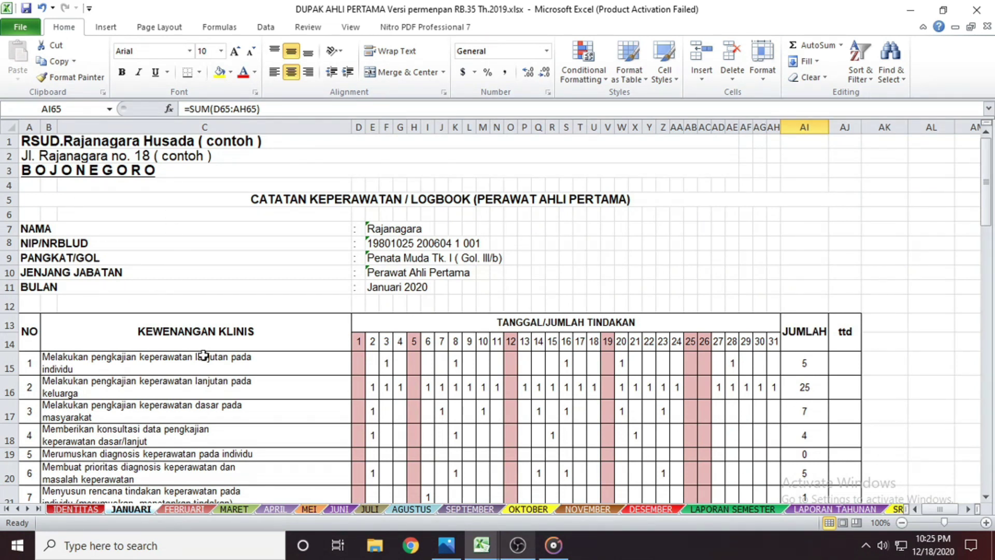
pyautogui.scroll(-2, 203, 354)
pyautogui.scroll(-16, 114, 373)
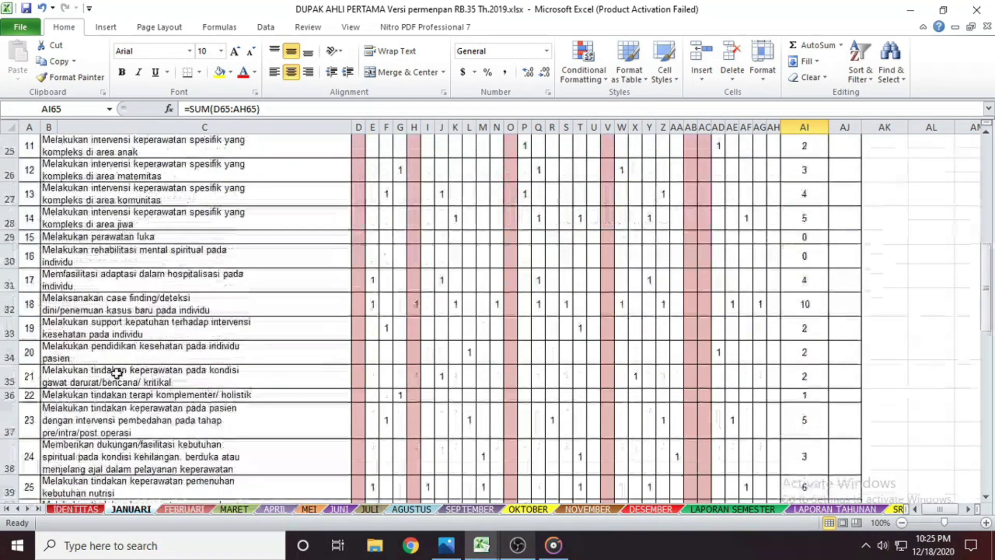
pyautogui.scroll(5, 120, 372)
pyautogui.scroll(14, 120, 372)
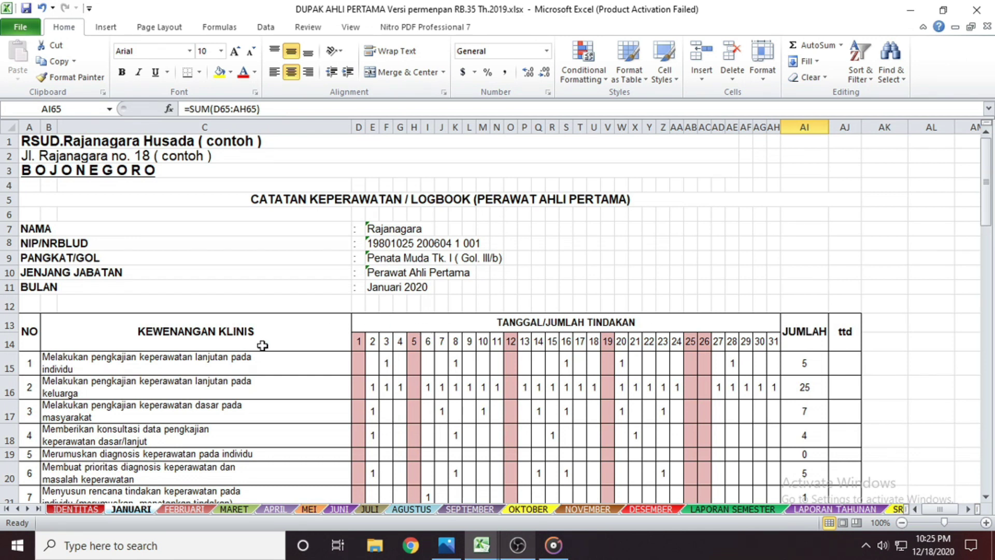
pyautogui.scroll(-20, 263, 345)
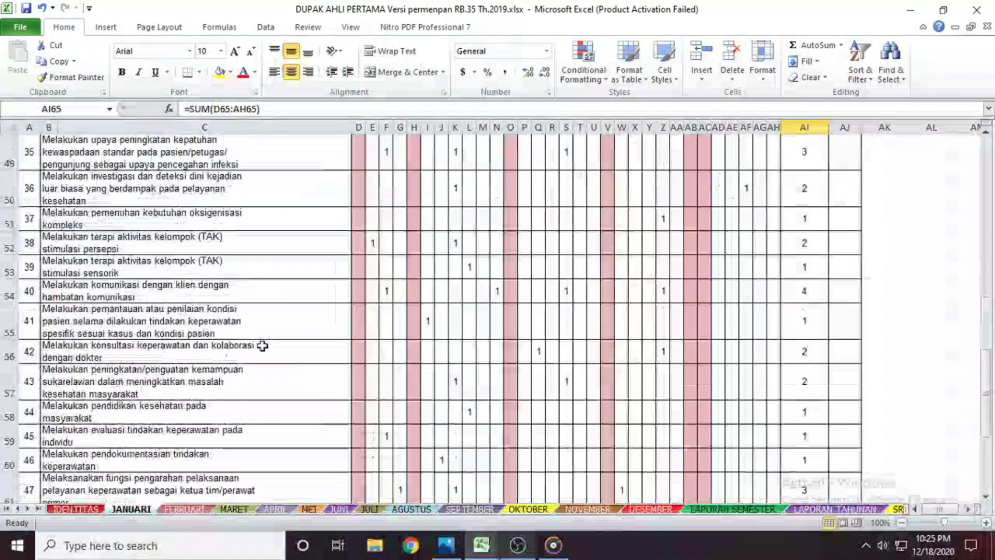
pyautogui.scroll(20, 262, 345)
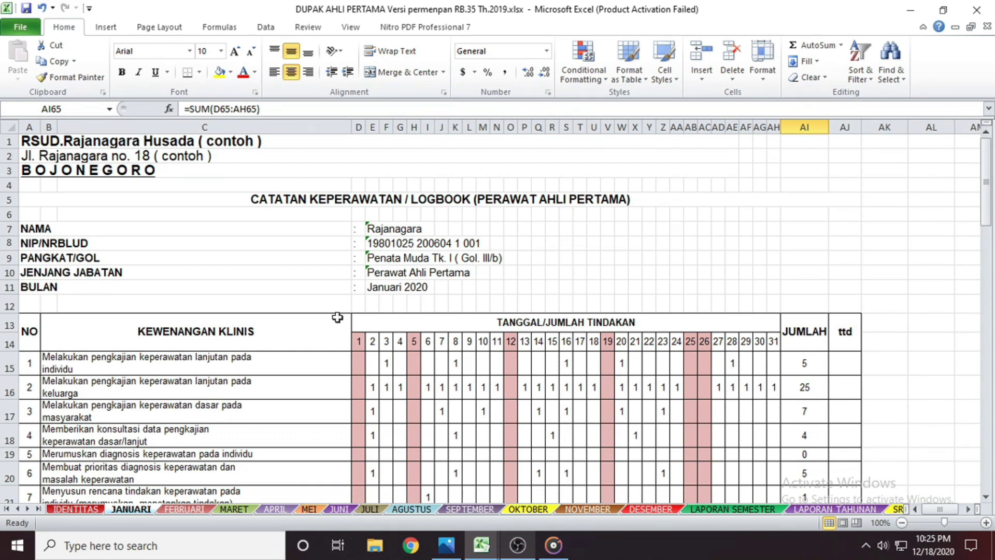
pyautogui.scroll(-2, 282, 411)
pyautogui.scroll(2, 282, 411)
# Revisit the IDENTITAS and JANUARI sheets of the 2019 version and open LAPORAN SEMESTER.
pyautogui.click(85, 510)
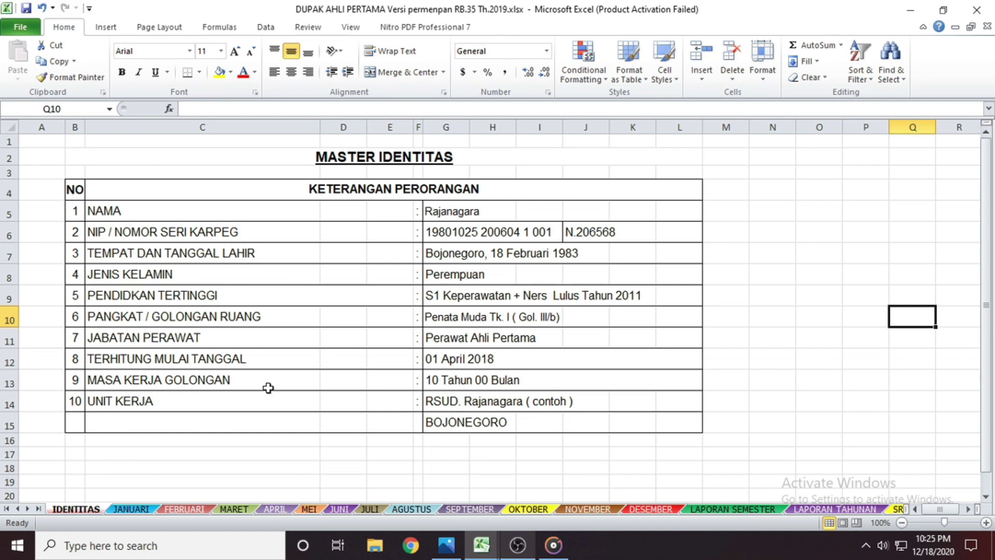
pyautogui.click(132, 508)
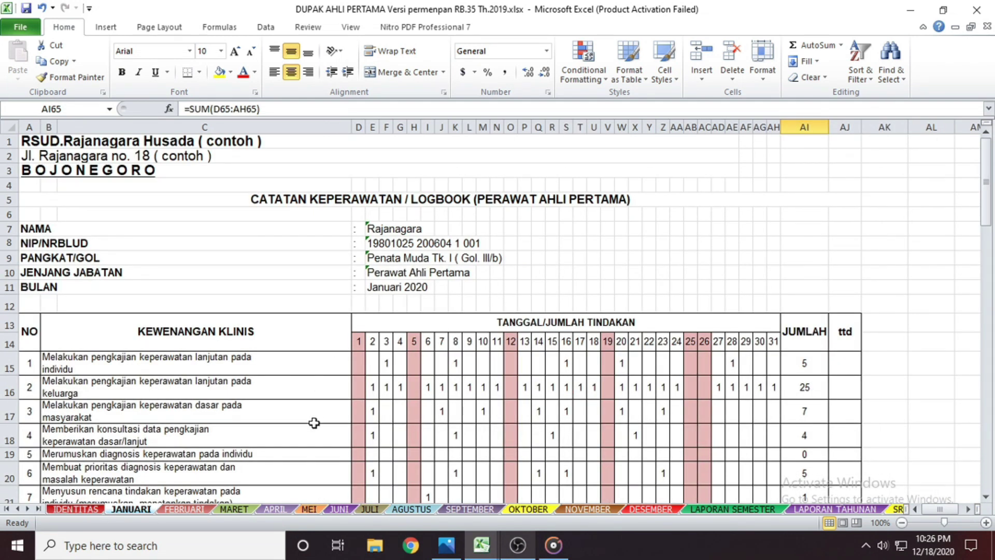
pyautogui.click(745, 510)
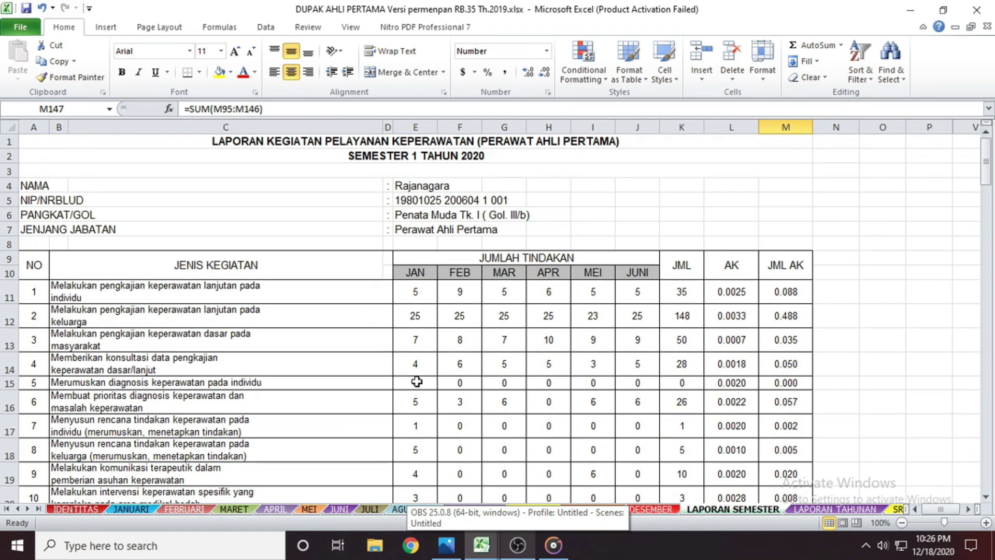
# Open LAPORAN TAHUNAN and examine its beginning, from the personal details to the old credit value under PELAYANAN KEPERAWATAN.
pyautogui.click(824, 510)
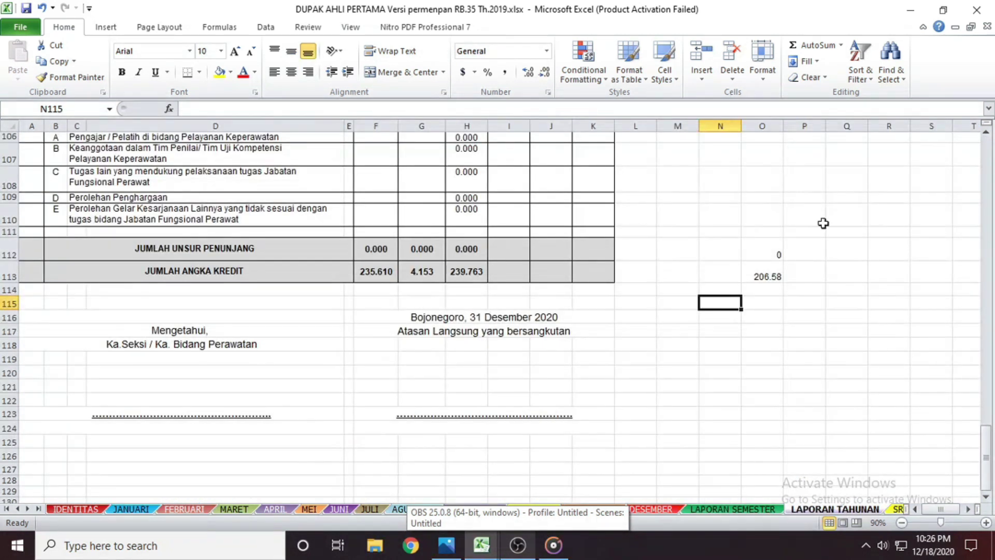
pyautogui.scroll(20, 629, 431)
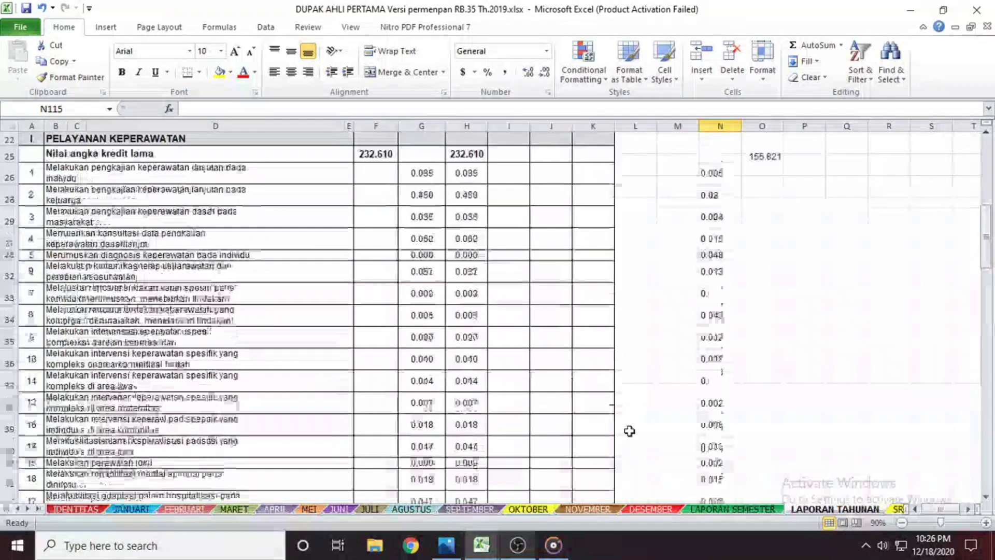
pyautogui.scroll(7, 629, 431)
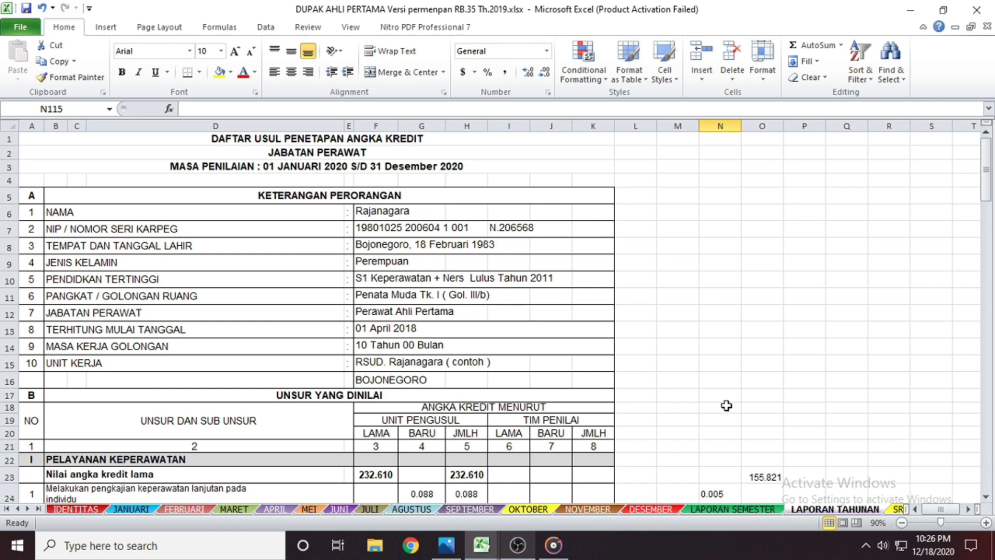
pyautogui.scroll(-5, 723, 405)
pyautogui.scroll(5, 718, 408)
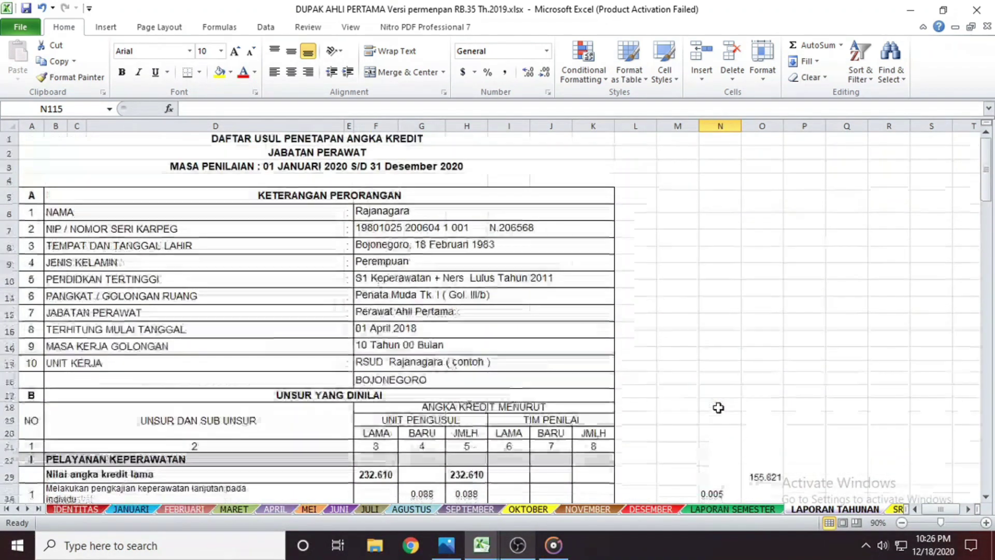
pyautogui.scroll(-2, 718, 407)
pyautogui.scroll(2, 718, 408)
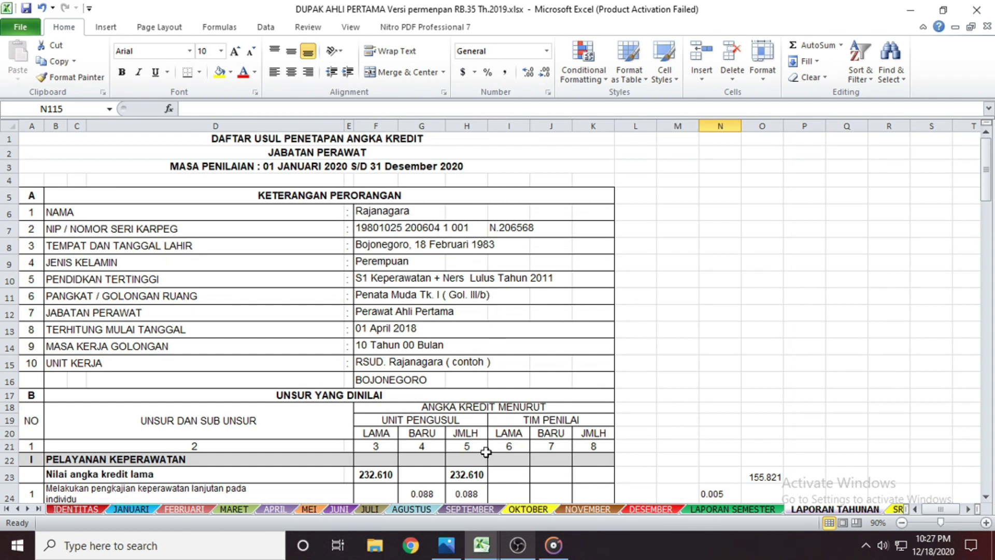
# Try to arrange the 2014 and 2019 workbooks as reduced windows on the desktop.
pyautogui.click(478, 552)
pyautogui.click(433, 490)
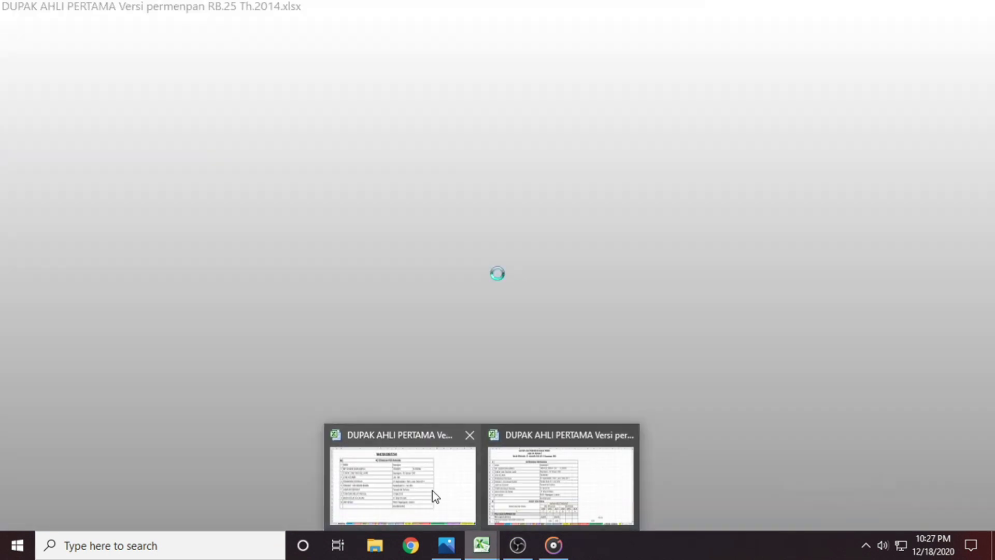
pyautogui.click(943, 11)
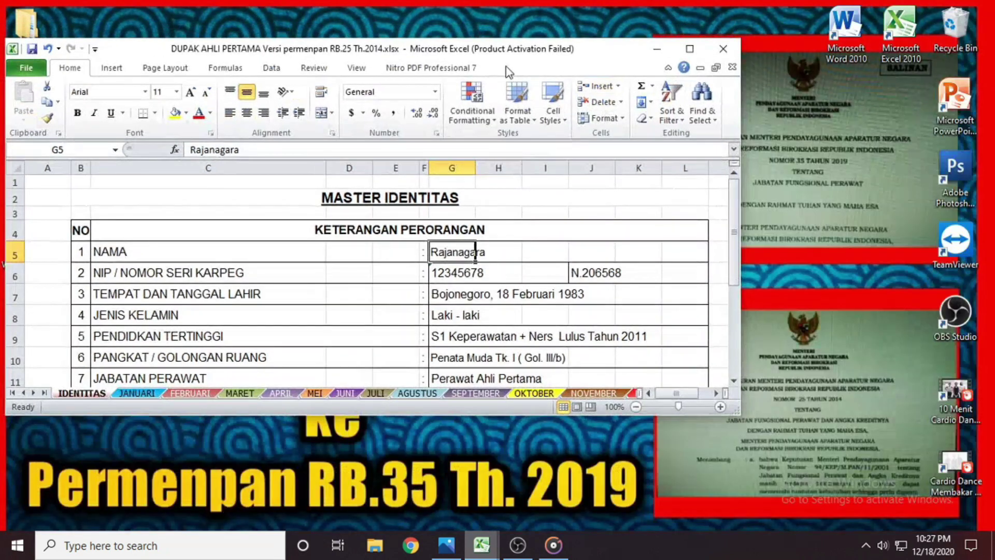
pyautogui.moveTo(113, 51); pyautogui.dragTo(105, 14)
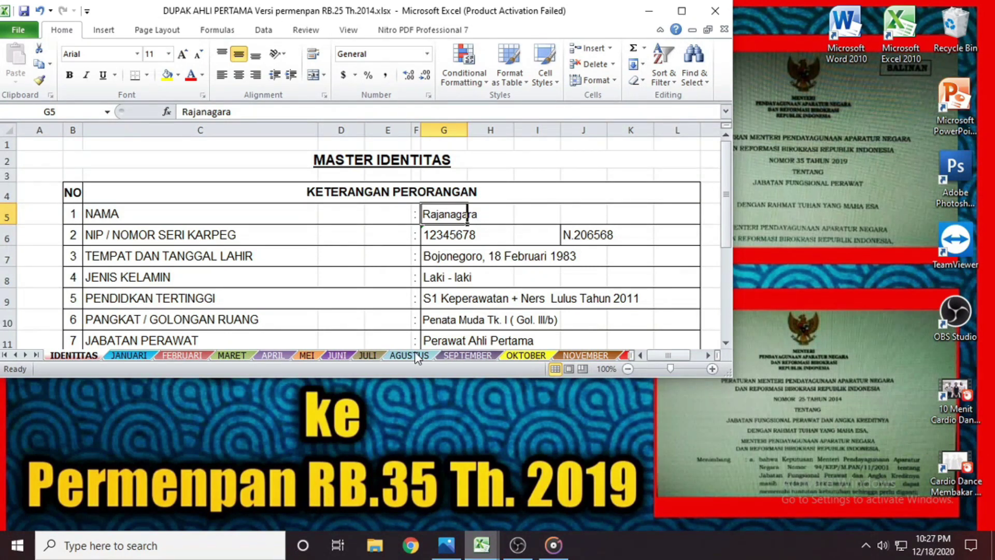
pyautogui.moveTo(486, 547)
pyautogui.click(551, 508)
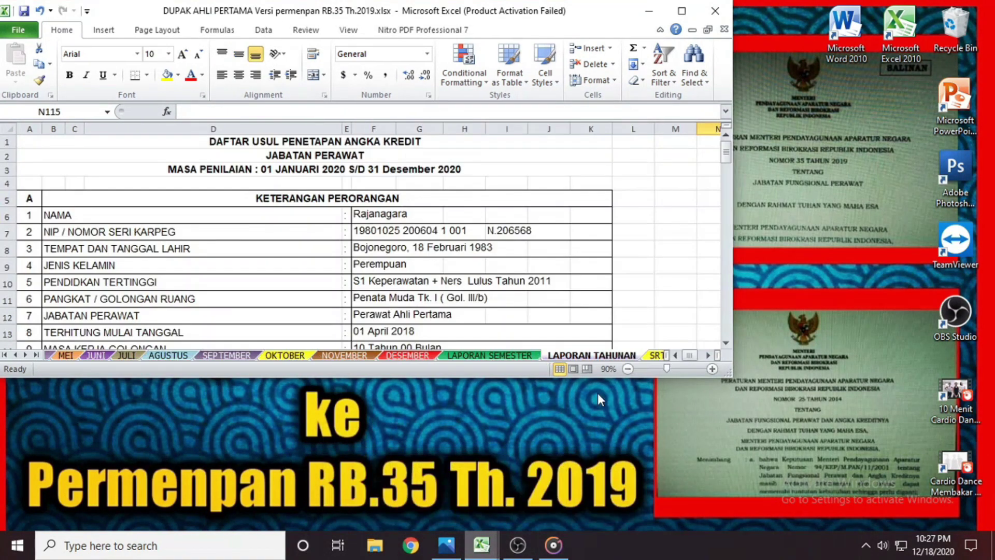
pyautogui.moveTo(576, 12)
pyautogui.mouseDown()
pyautogui.moveTo(595, 29)
pyautogui.moveTo(586, 20)
pyautogui.mouseUp()
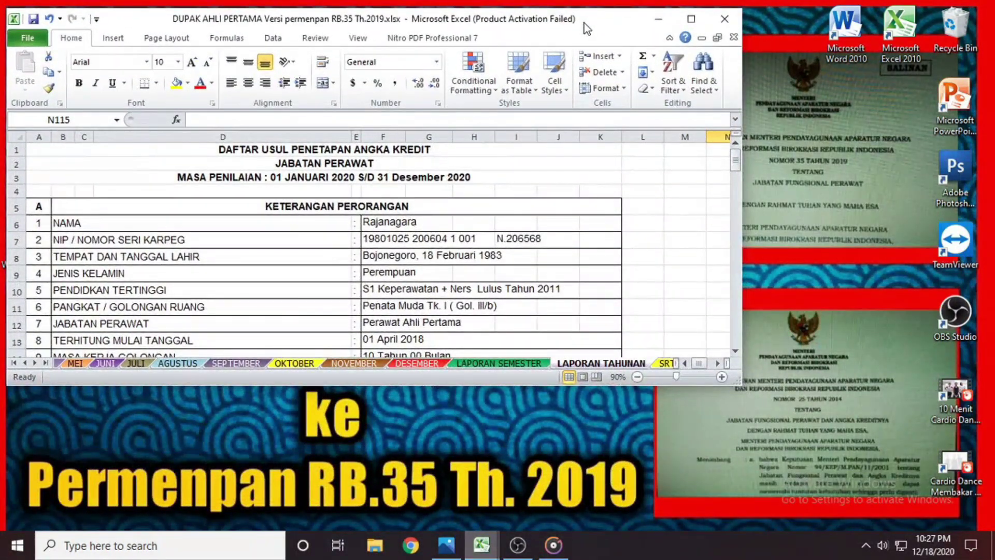
# Bring the Versi permenpan RB.25 Th.2014 workbook back to the front and maximize its window.
pyautogui.moveTo(493, 547)
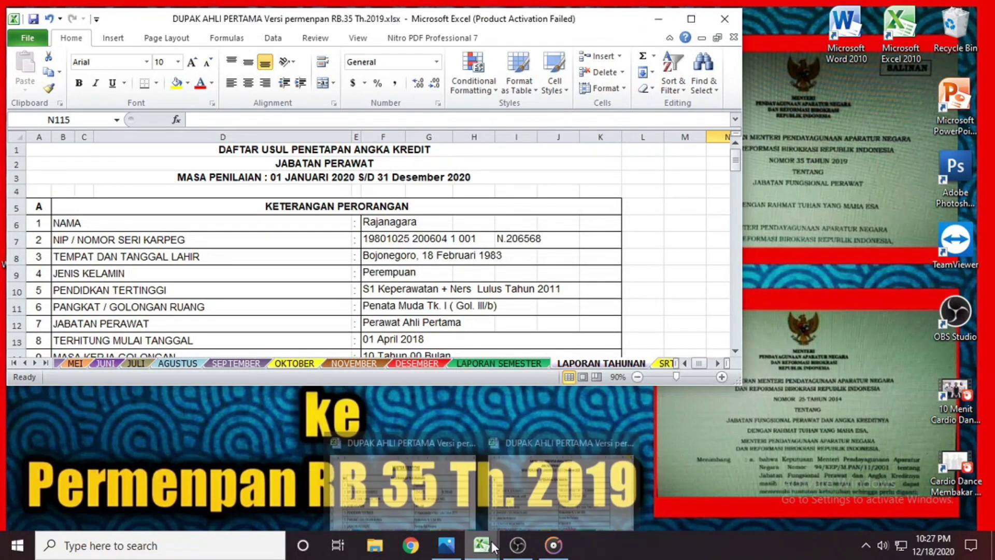
pyautogui.click(441, 505)
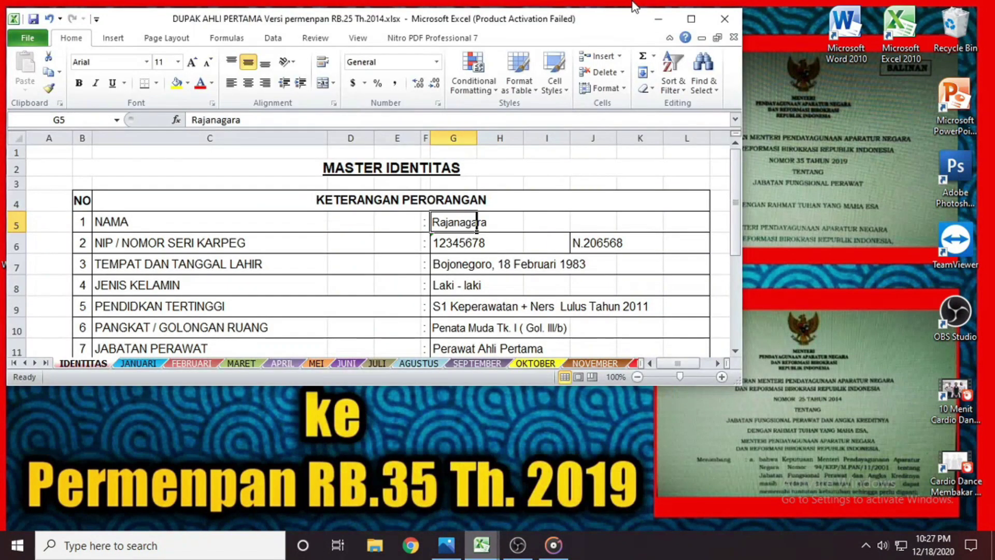
pyautogui.moveTo(594, 19); pyautogui.dragTo(656, 58)
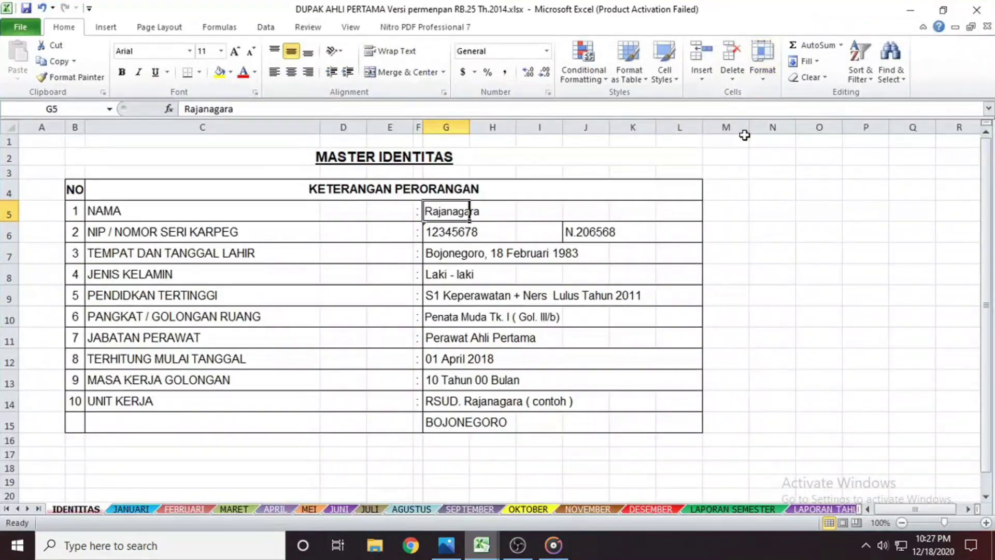
pyautogui.moveTo(481, 544)
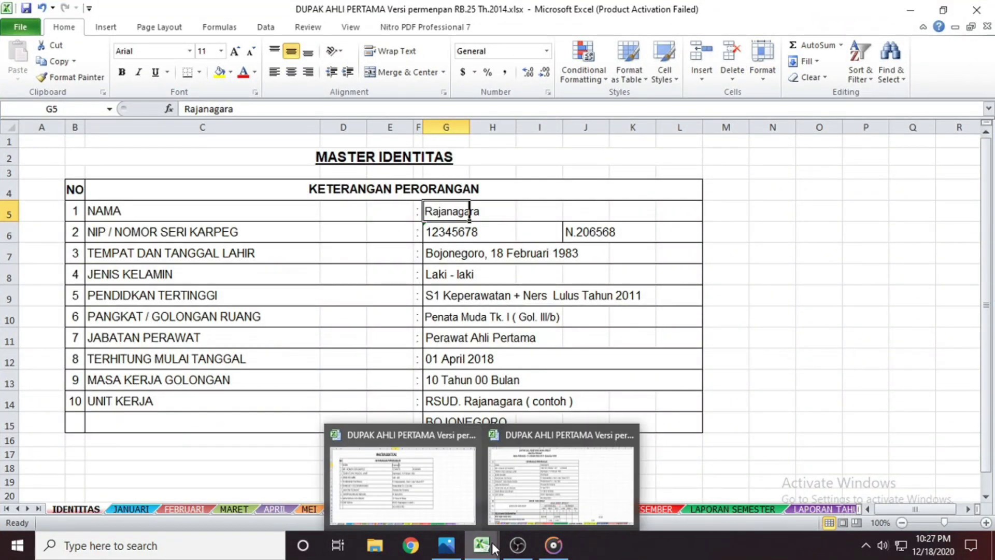
# Check the 2019 workbook's LAPORAN TAHUNAN, then return to the 2014 workbook and open its LAPORAN TAHUNAN sheet.
pyautogui.moveTo(520, 524)
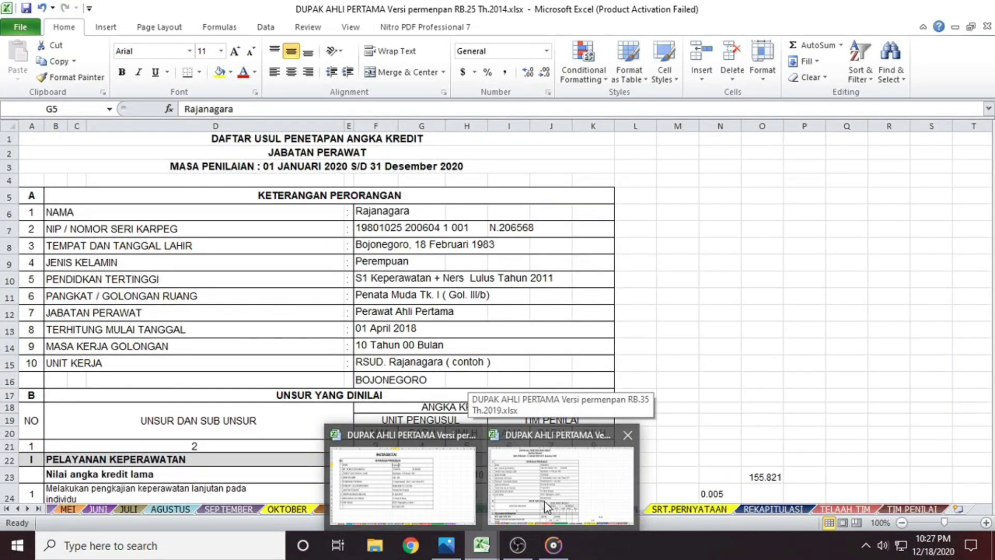
pyautogui.click(555, 485)
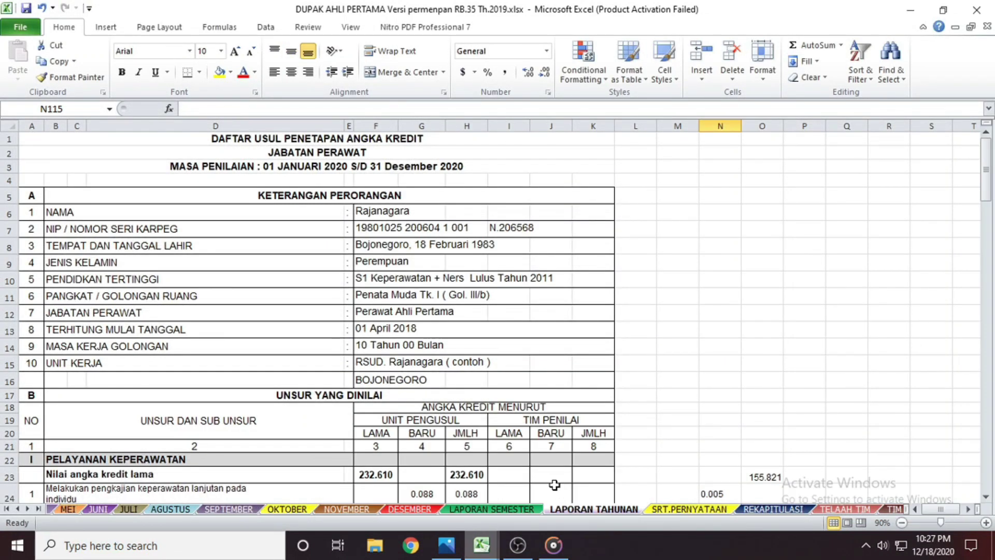
pyautogui.moveTo(487, 548)
pyautogui.click(434, 499)
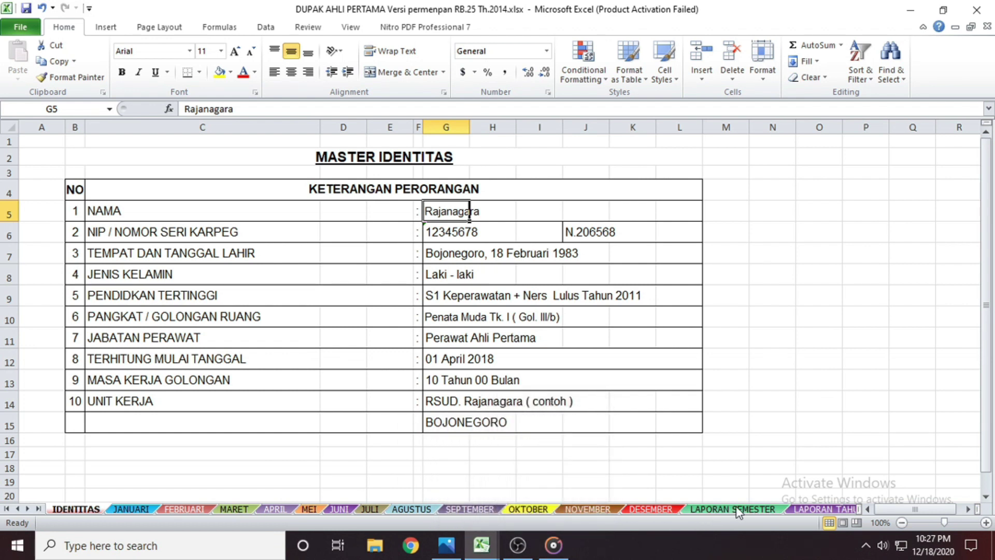
pyautogui.click(815, 509)
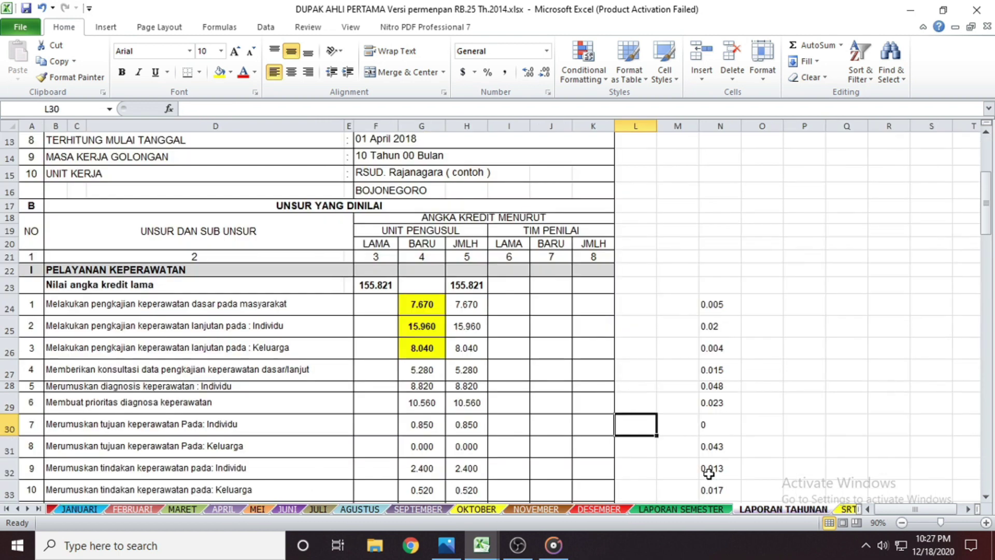
# Examine the 2014 annual report from the assessment period and personal details through PELAYANAN KEPERAWATAN to JUMLAH ANGKA KREDIT.
pyautogui.click(850, 395)
pyautogui.scroll(4, 850, 395)
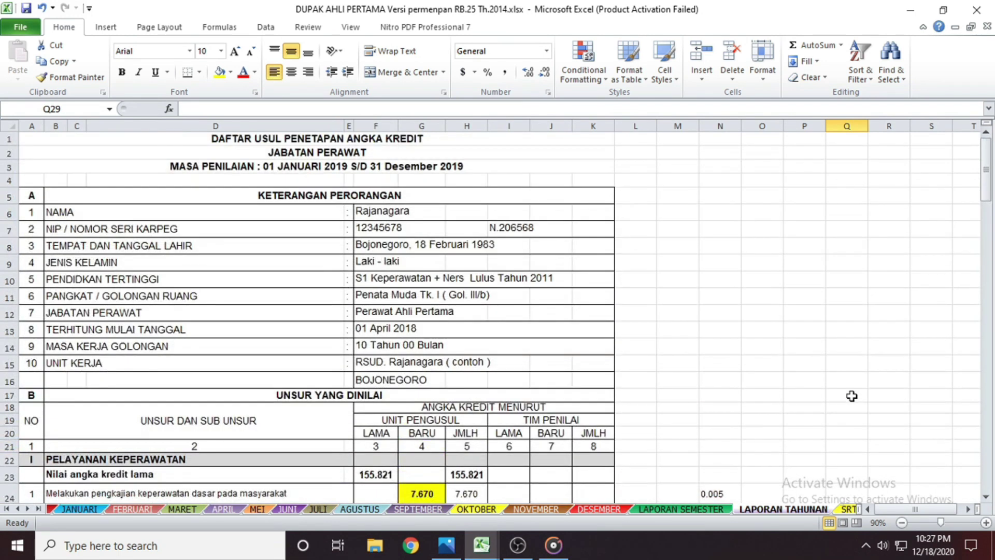
pyautogui.scroll(-9, 851, 395)
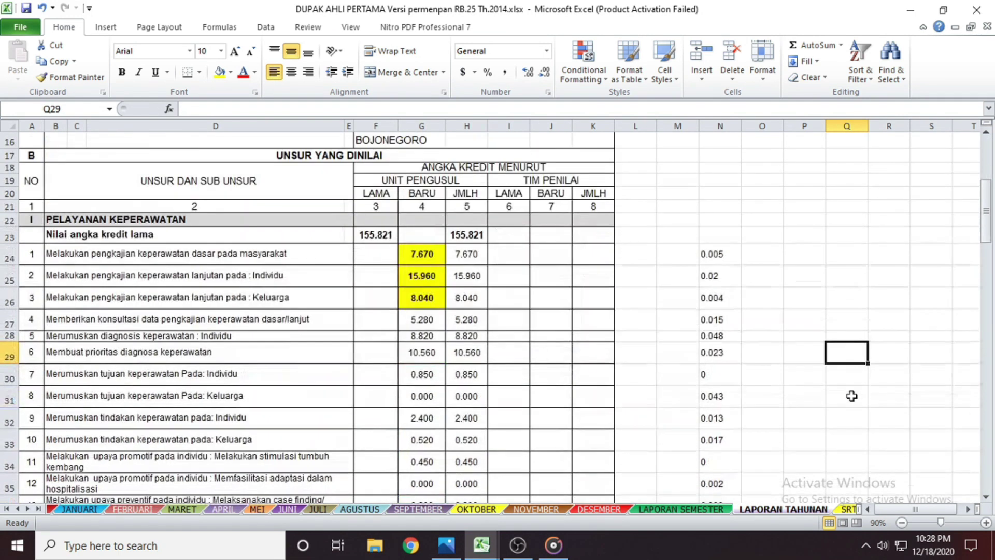
pyautogui.scroll(4, 851, 395)
pyautogui.scroll(5, 852, 395)
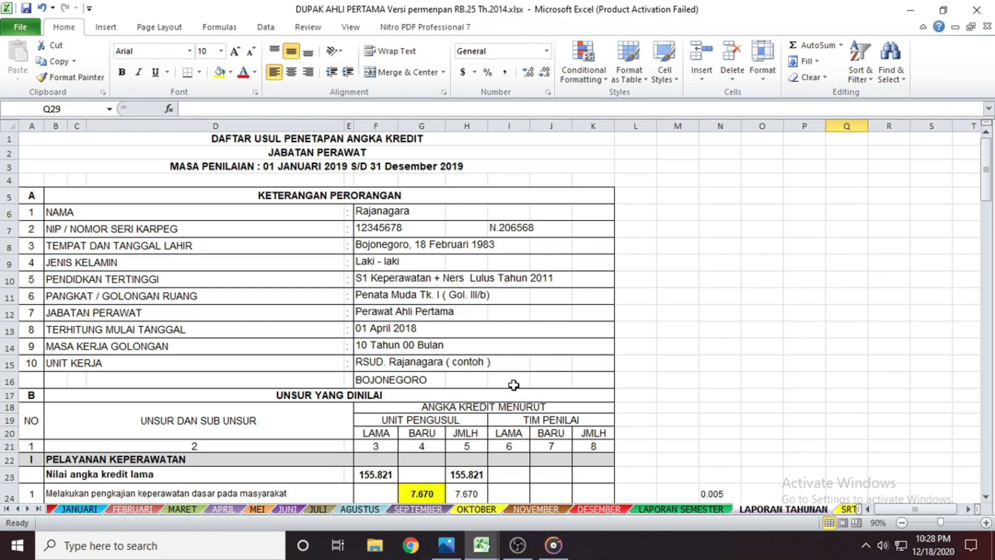
pyautogui.scroll(-18, 513, 384)
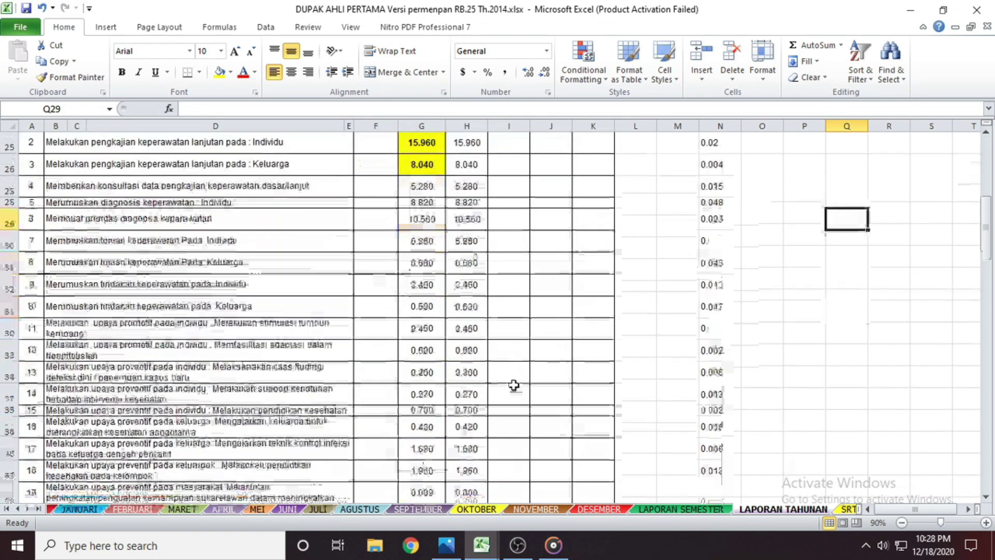
pyautogui.scroll(-17, 513, 384)
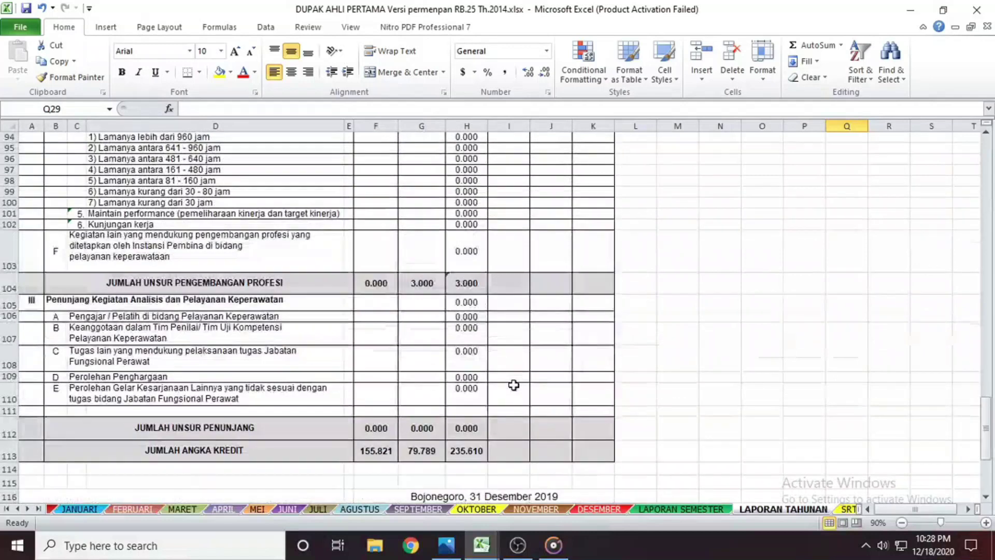
pyautogui.scroll(20, 514, 384)
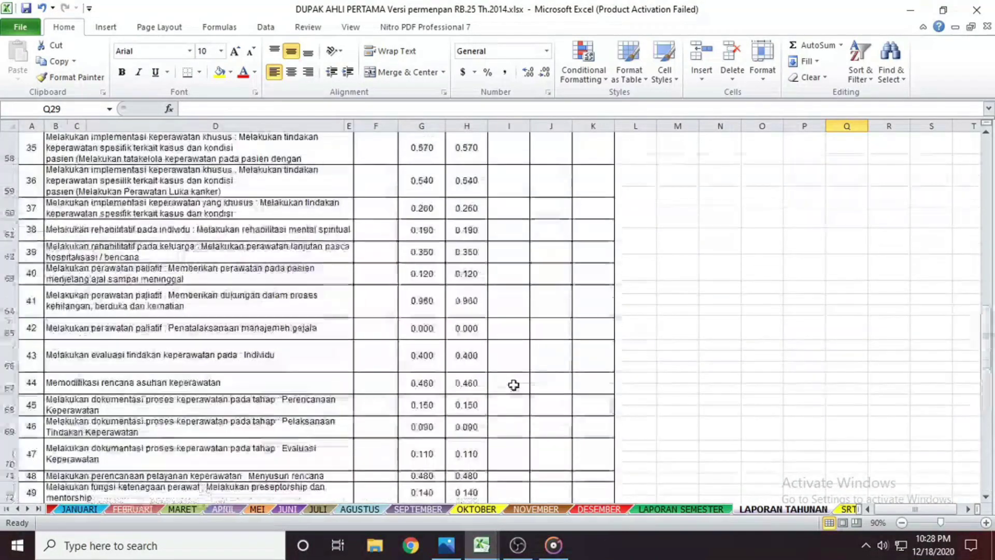
pyautogui.scroll(7, 514, 386)
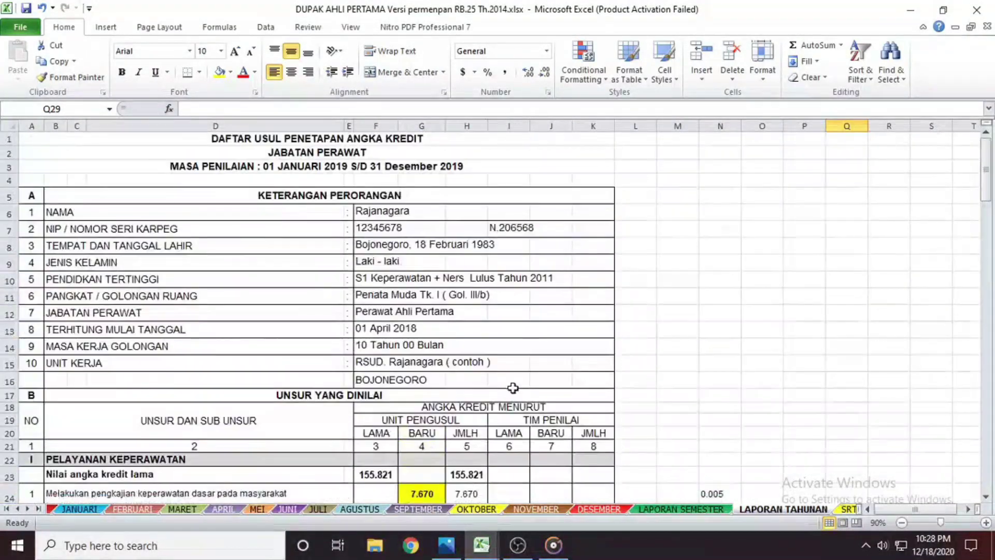
pyautogui.scroll(-3, 507, 371)
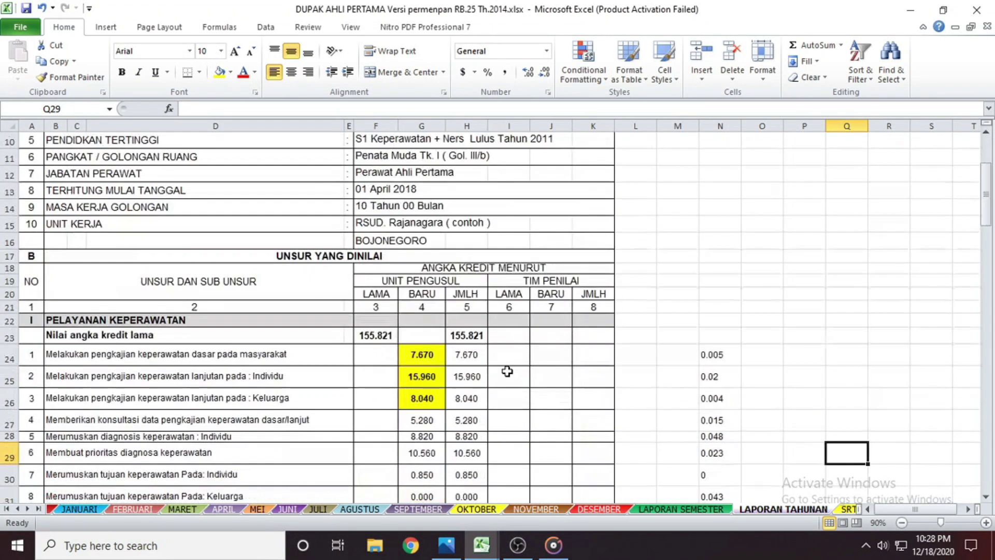
pyautogui.scroll(3, 476, 345)
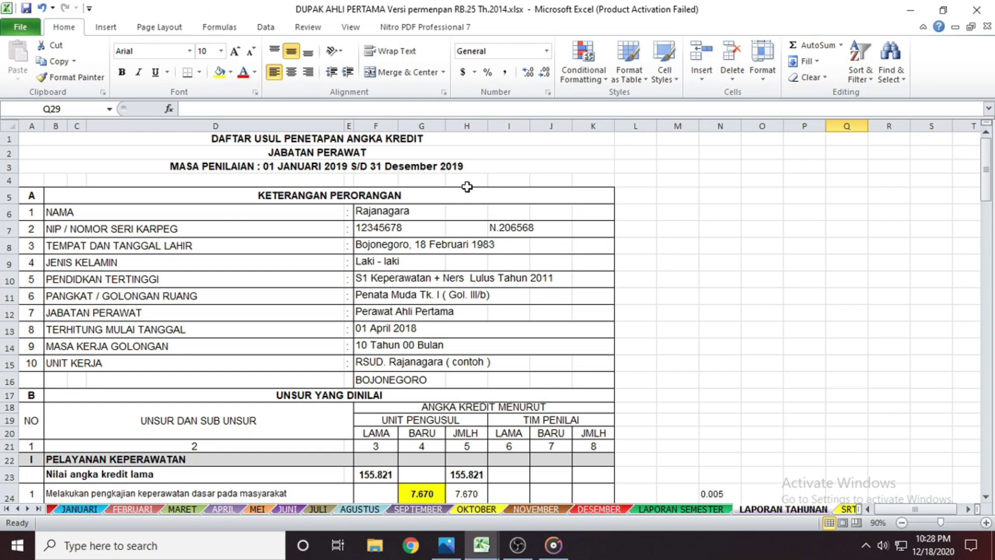
pyautogui.scroll(-3, 642, 389)
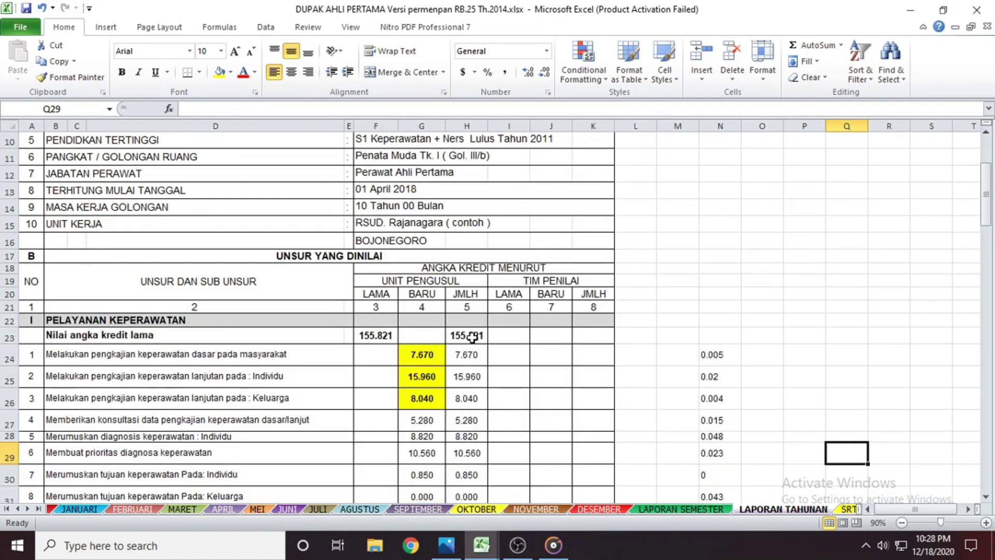
pyautogui.scroll(-10, 472, 338)
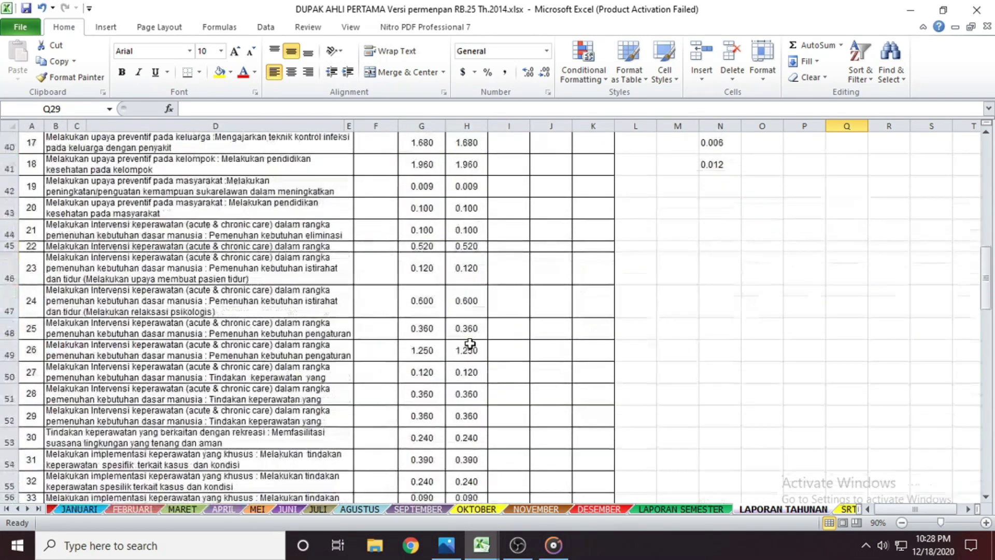
pyautogui.scroll(9, 470, 343)
# Highlight the JMLH total of JUMLAH UNSUR PELAYANAN KEPERAWATAN (H76) in yellow, keeping it bold.
pyautogui.scroll(-19, 473, 343)
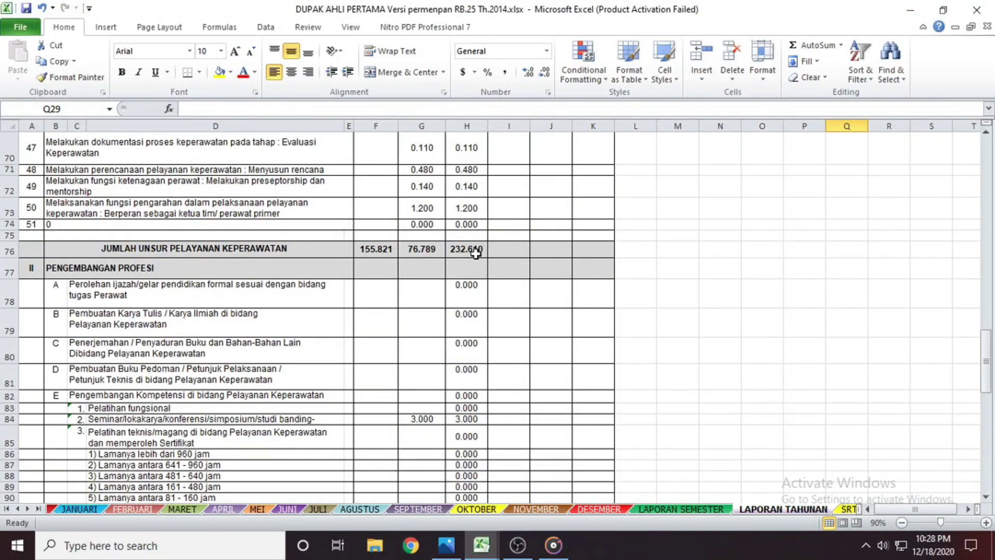
pyautogui.click(477, 250)
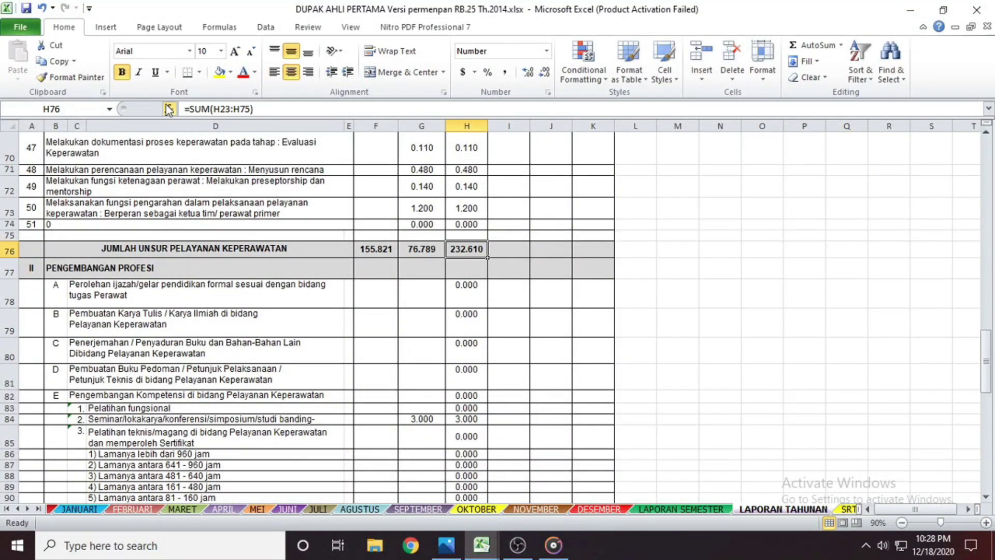
pyautogui.click(123, 75)
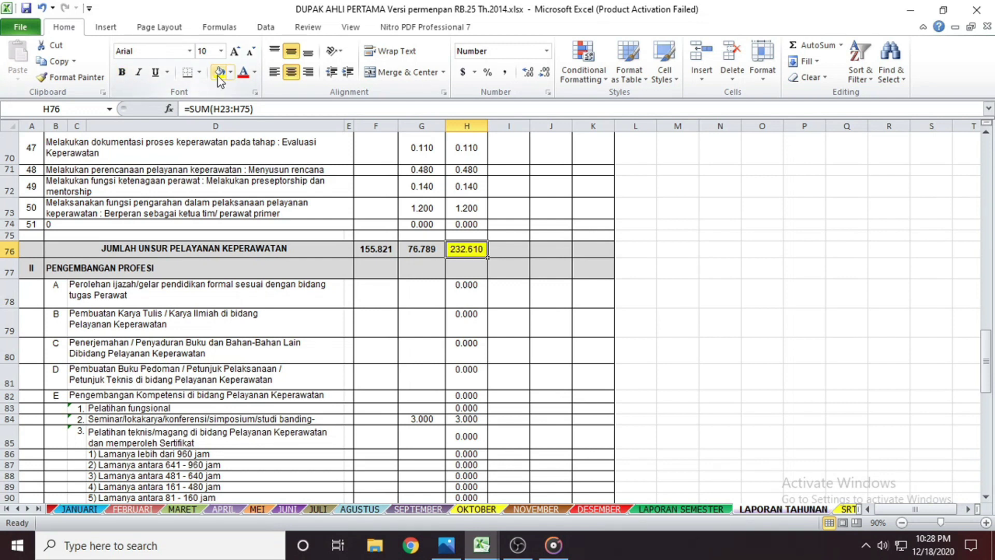
pyautogui.click(123, 73)
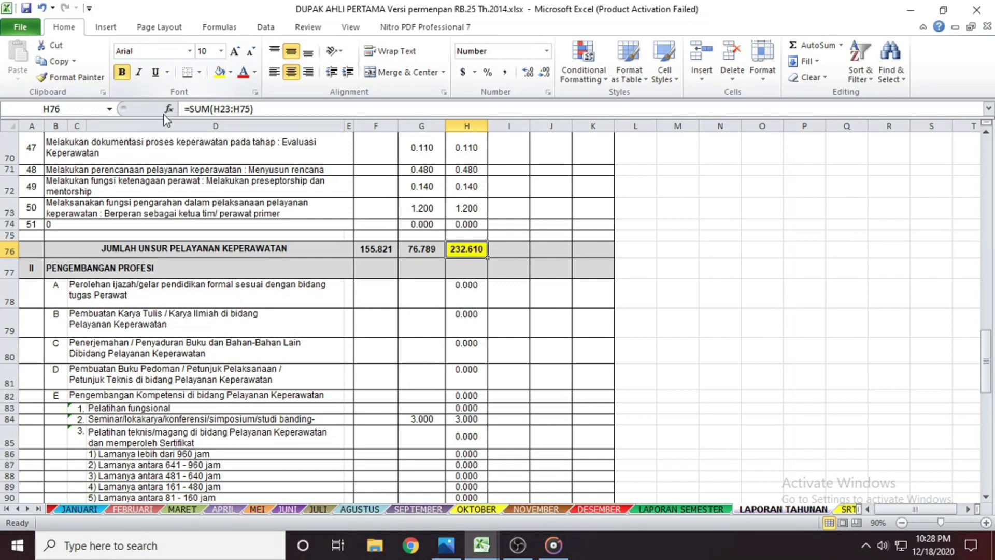
pyautogui.click(617, 340)
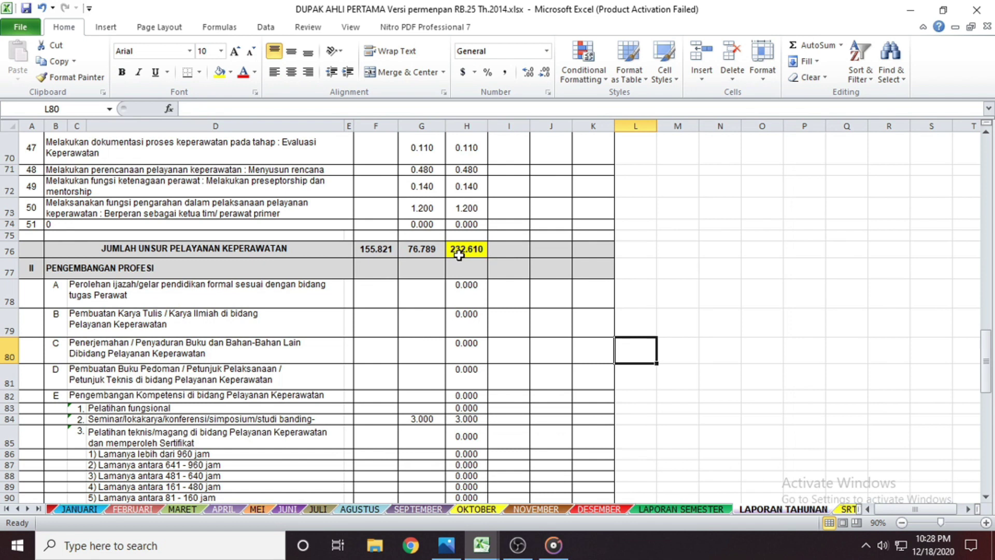
# Highlight the JMLH totals for PENGEMBANGAN PROFESI, UNSUR PENUNJANG and JUMLAH ANGKA KREDIT (H104, H112, H113) in yellow.
pyautogui.scroll(-10, 510, 289)
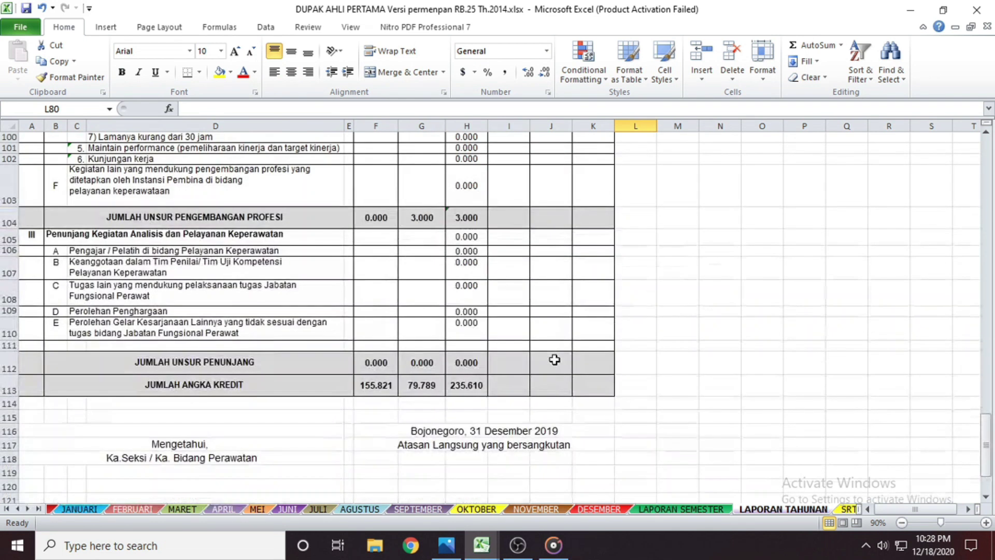
pyautogui.scroll(1, 504, 273)
pyautogui.click(466, 251)
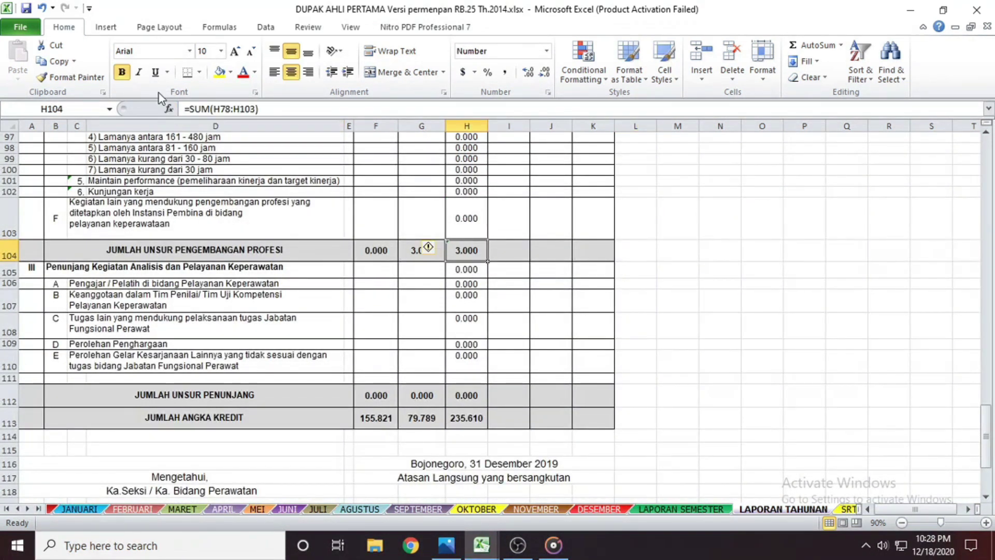
pyautogui.click(218, 74)
pyautogui.click(458, 385)
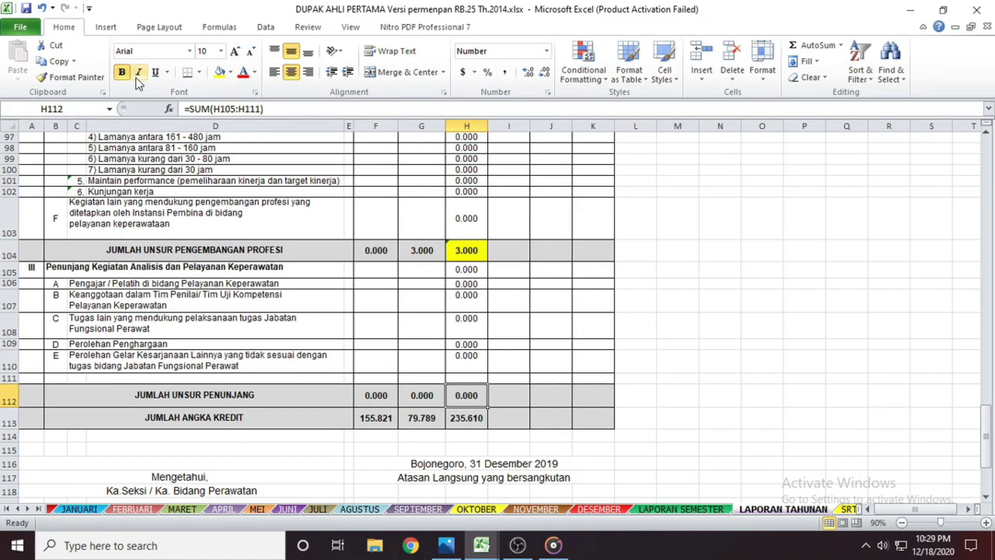
pyautogui.click(225, 75)
pyautogui.click(483, 420)
pyautogui.click(220, 72)
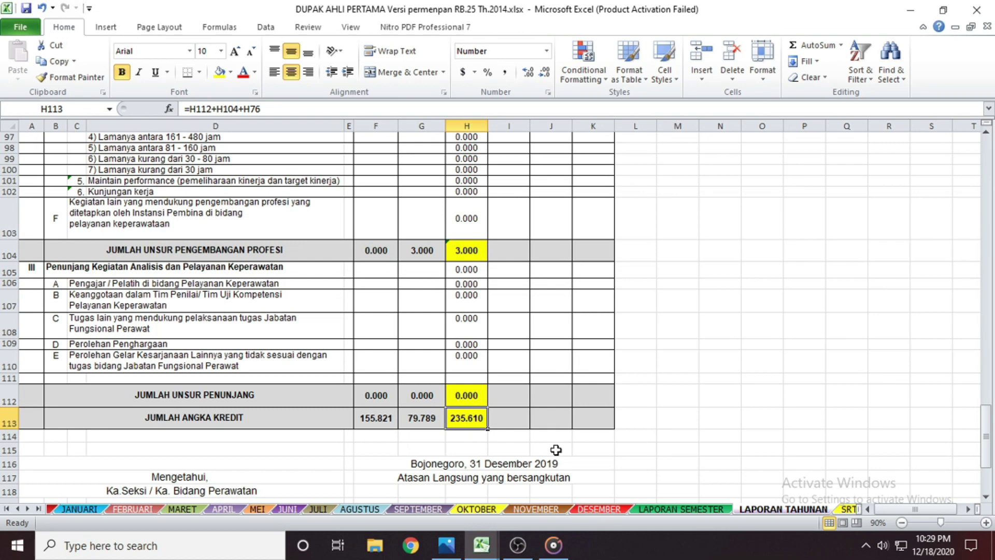
# Review the 2014 annual report from its assessment period to the PELAYANAN KEPERAWATAN total, and switch to the RB.35 Th.2019 workbook.
pyautogui.scroll(20, 556, 450)
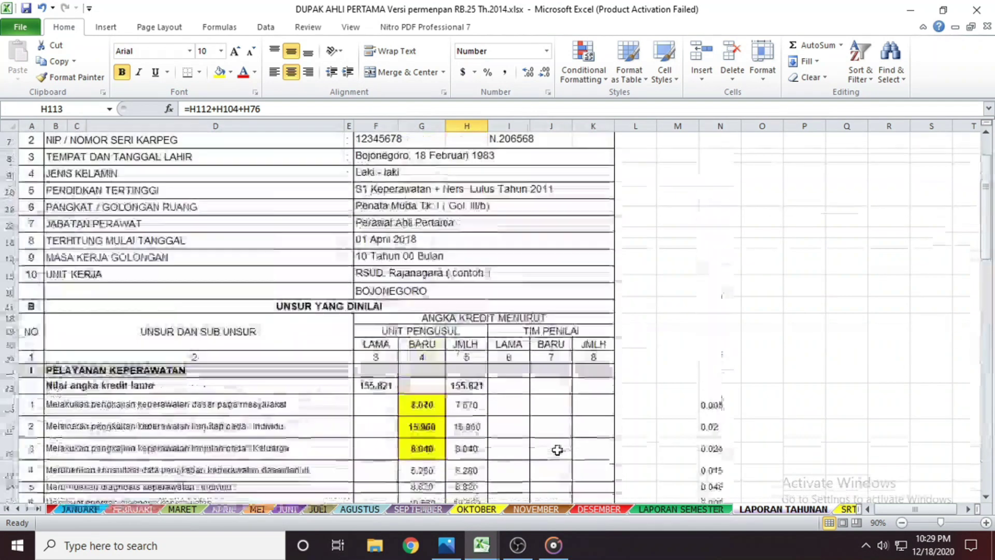
pyautogui.scroll(2, 555, 450)
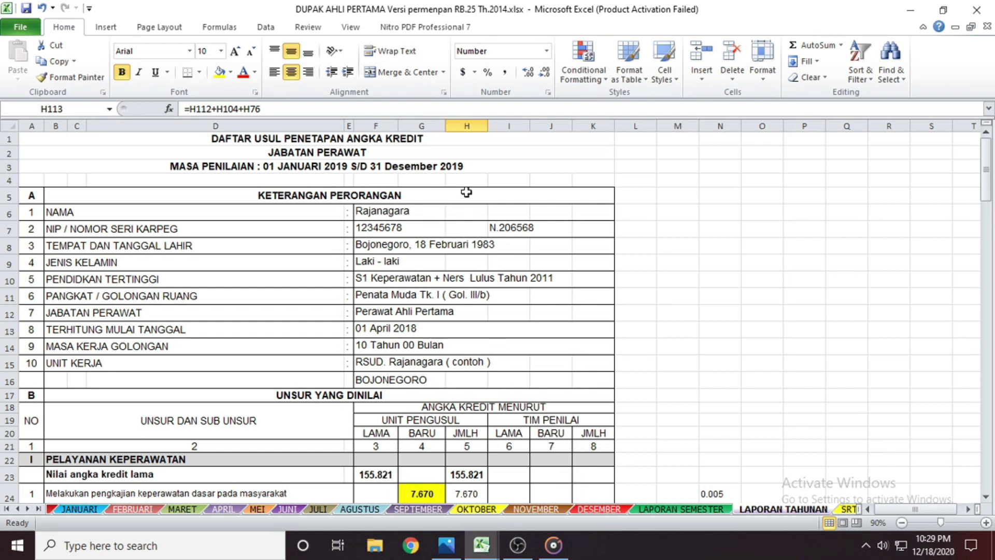
pyautogui.scroll(-7, 470, 189)
pyautogui.scroll(3, 473, 194)
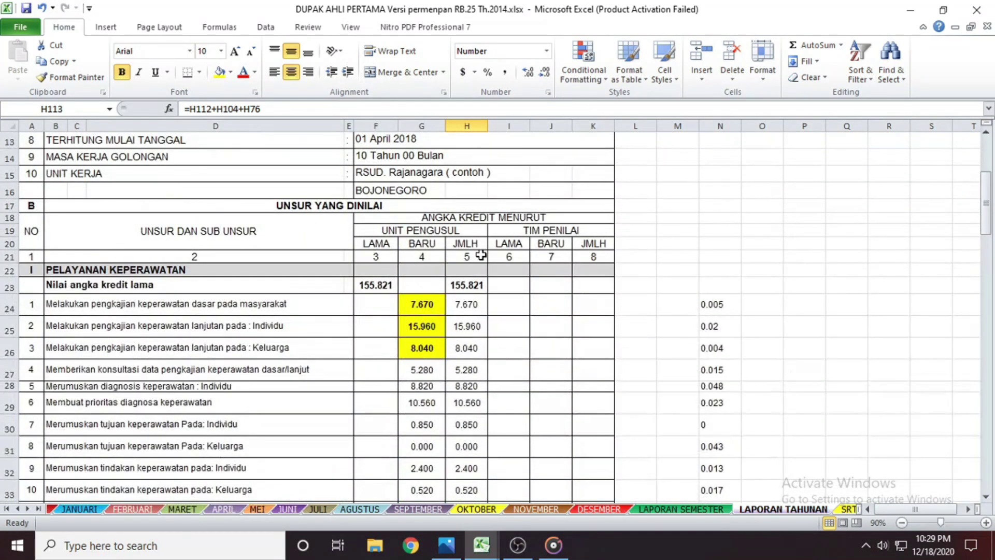
pyautogui.scroll(-6, 477, 192)
pyautogui.scroll(-14, 477, 257)
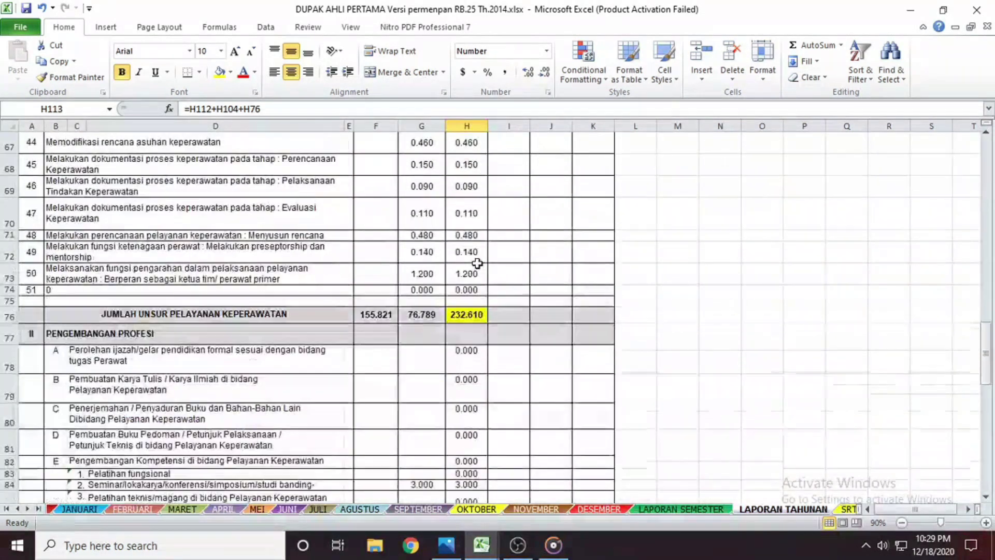
pyautogui.moveTo(481, 554)
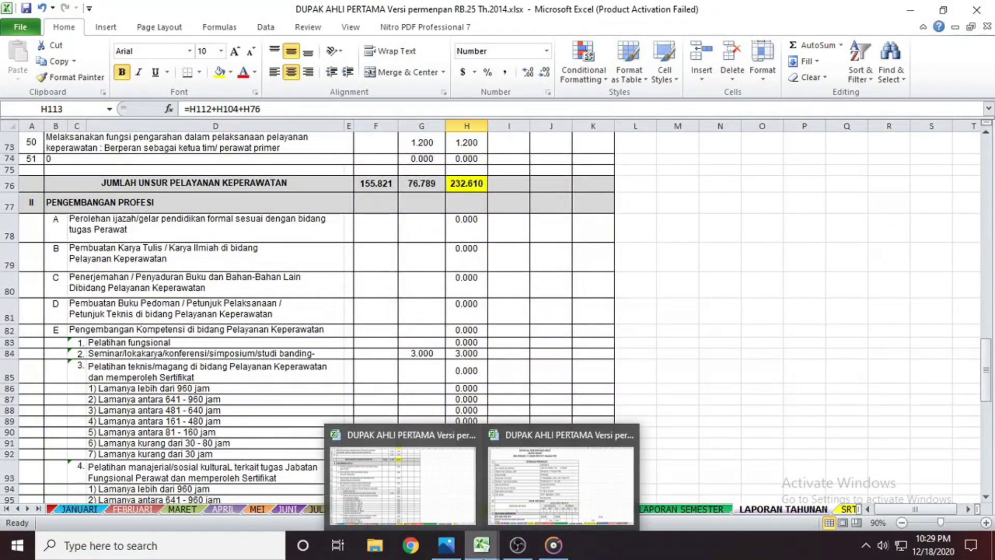
pyautogui.click(534, 493)
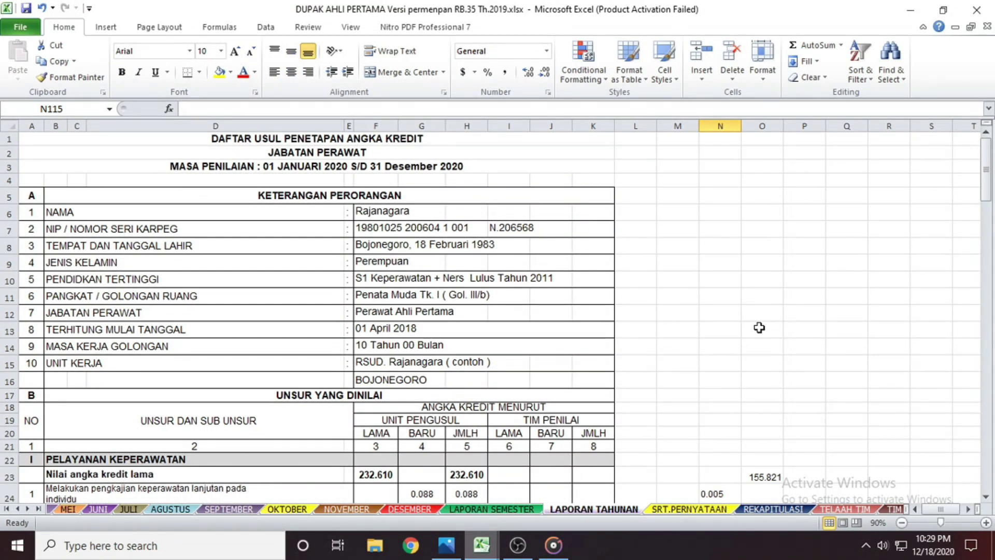
# In the 2019 annual report, highlight the LAMA total of JUMLAH UNSUR PELAYANAN KEPERAWATAN (F76) in yellow.
pyautogui.scroll(-1, 759, 327)
pyautogui.scroll(1, 759, 328)
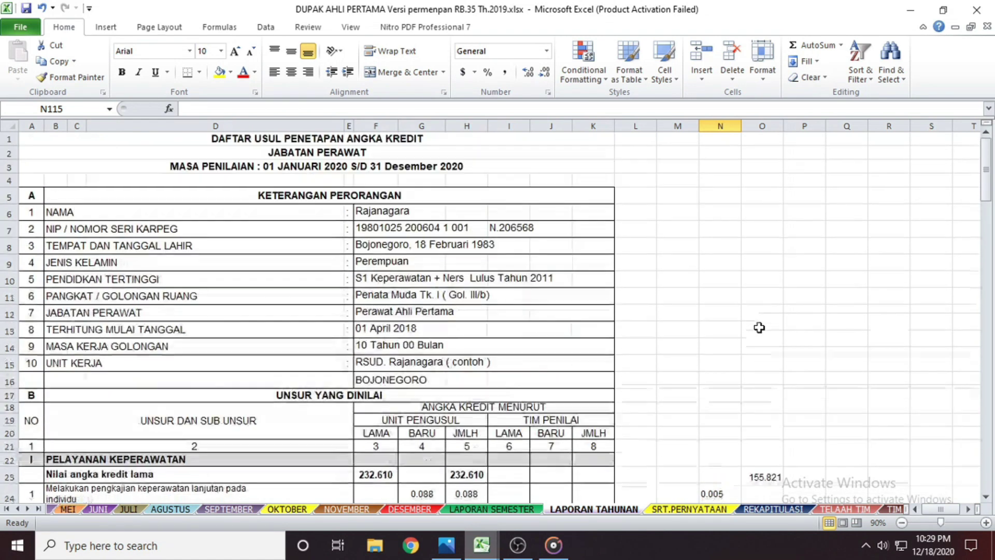
pyautogui.scroll(-4, 759, 327)
pyautogui.scroll(-18, 759, 327)
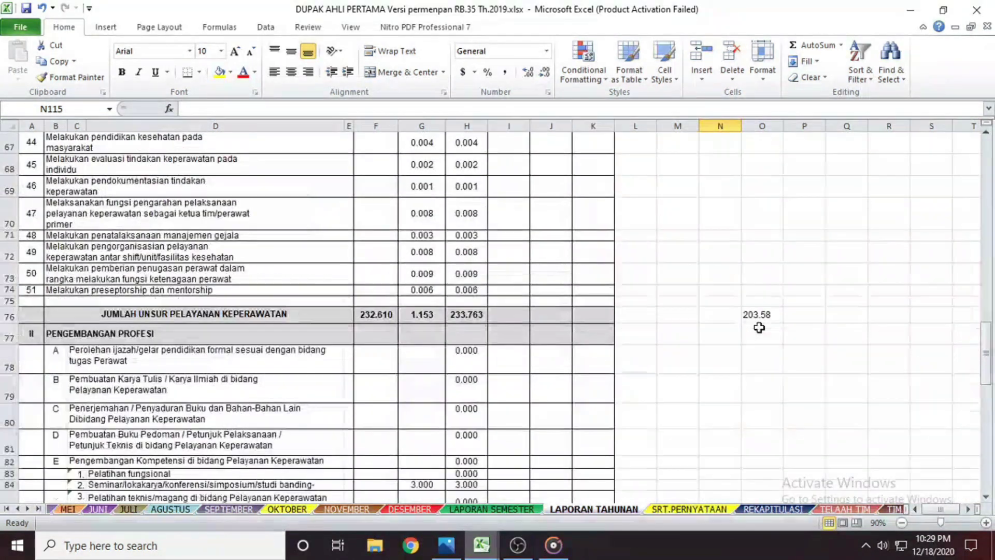
pyautogui.click(385, 318)
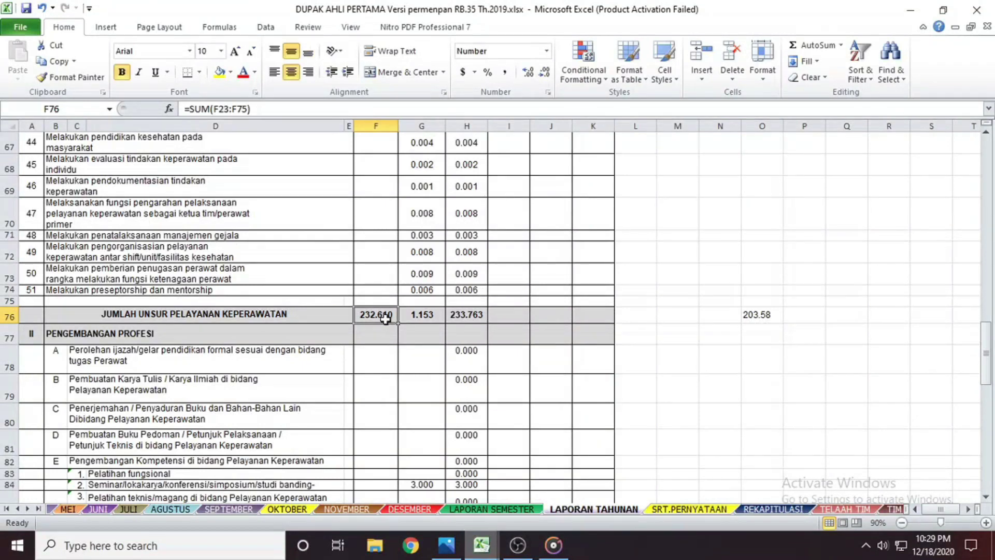
pyautogui.click(219, 74)
# Highlight the LAMA totals for PENGEMBANGAN PROFESI, UNSUR PENUNJANG and JUMLAH ANGKA KREDIT (F104, F112, F113) in yellow.
pyautogui.scroll(-7, 395, 355)
pyautogui.click(377, 358)
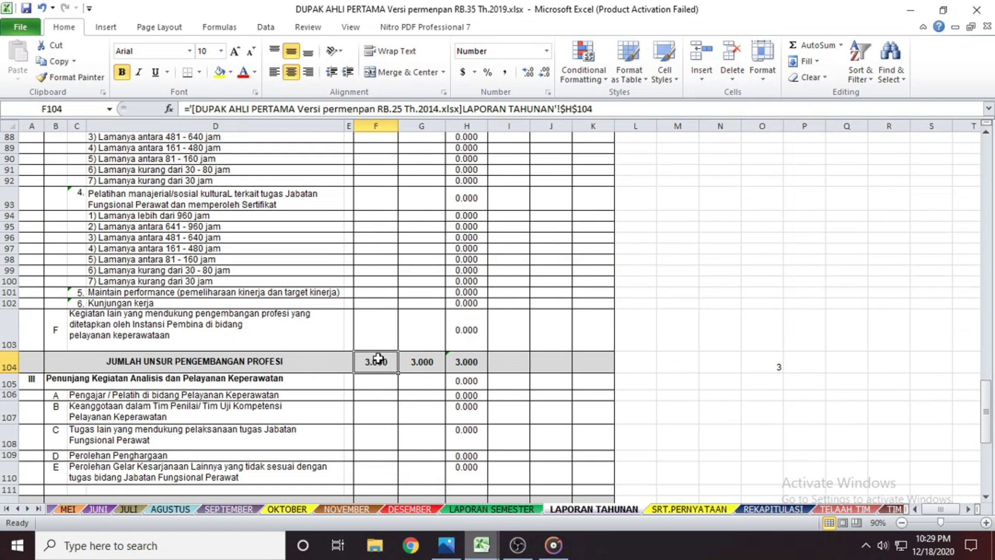
pyautogui.click(220, 72)
pyautogui.scroll(-6, 397, 318)
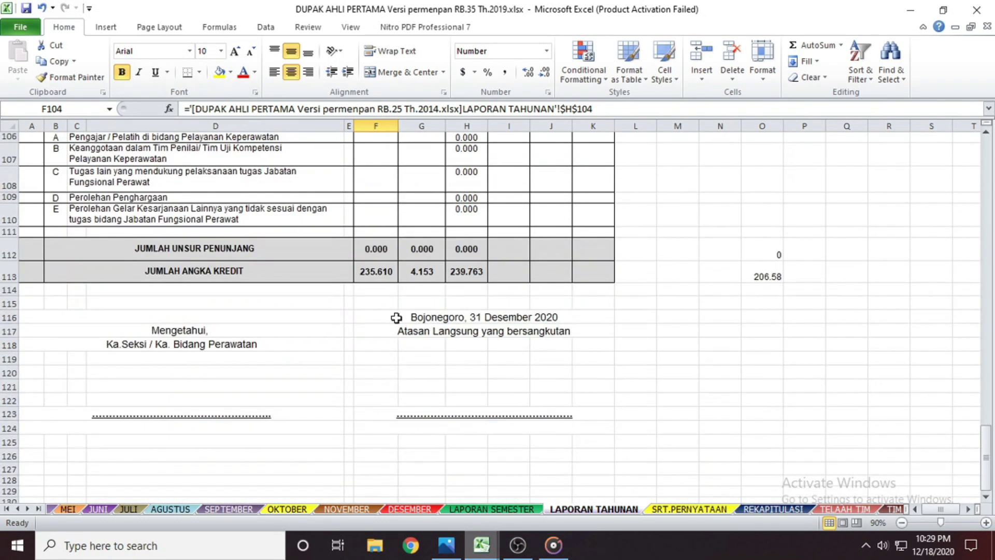
pyautogui.click(380, 255)
pyautogui.click(220, 78)
pyautogui.click(360, 270)
pyautogui.click(220, 72)
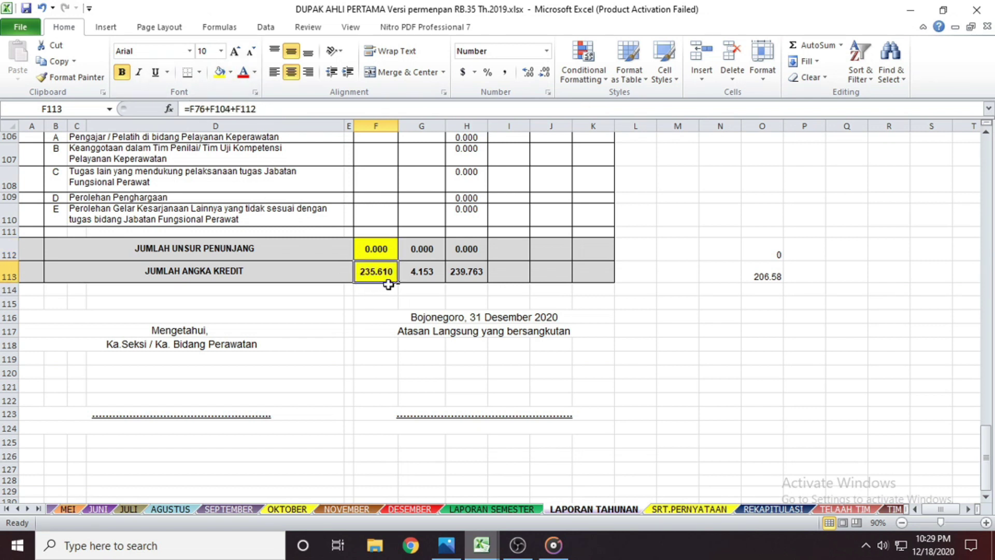
# Highlight the LAMA value of Nilai angka kredit lama under PELAYANAN KEPERAWATAN (F23) in yellow.
pyautogui.scroll(20, 397, 294)
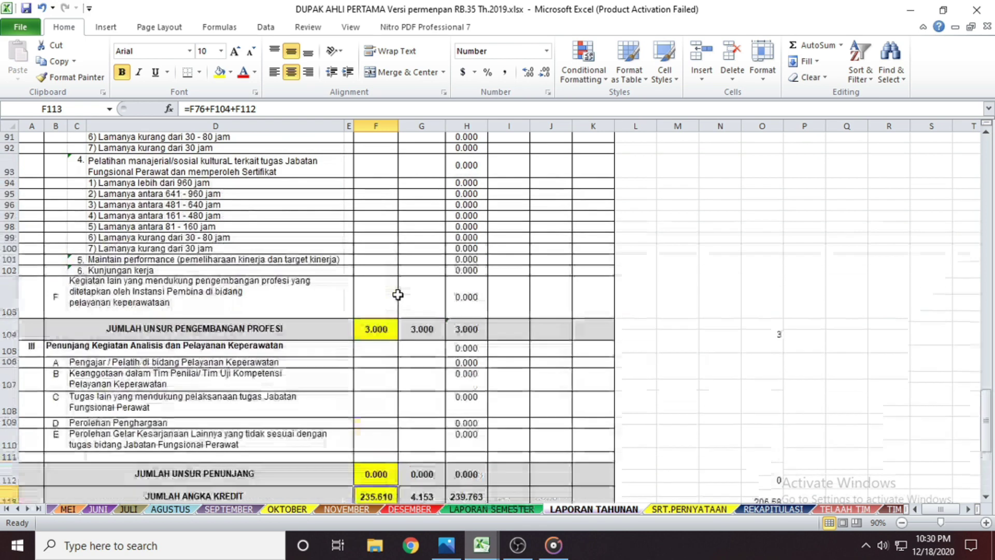
pyautogui.scroll(7, 402, 298)
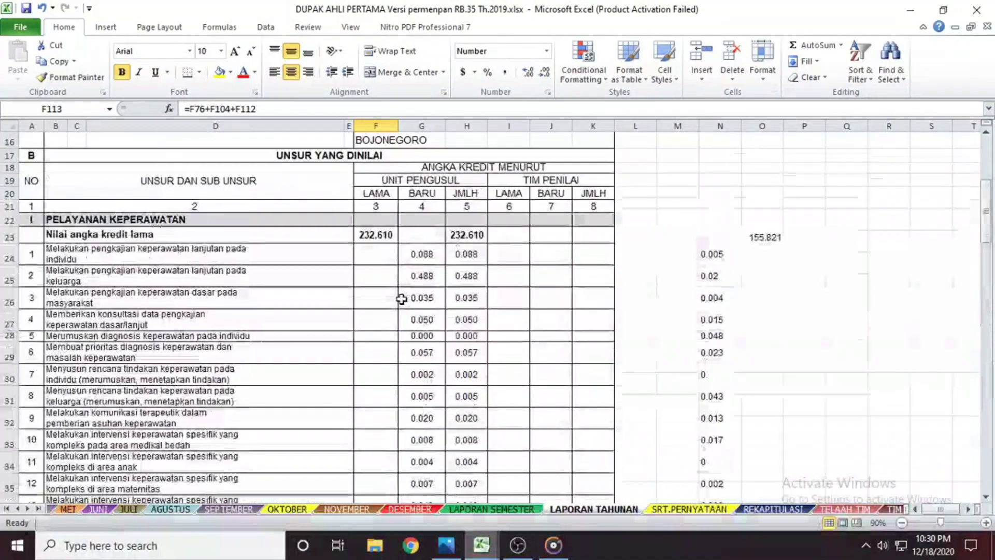
pyautogui.click(383, 337)
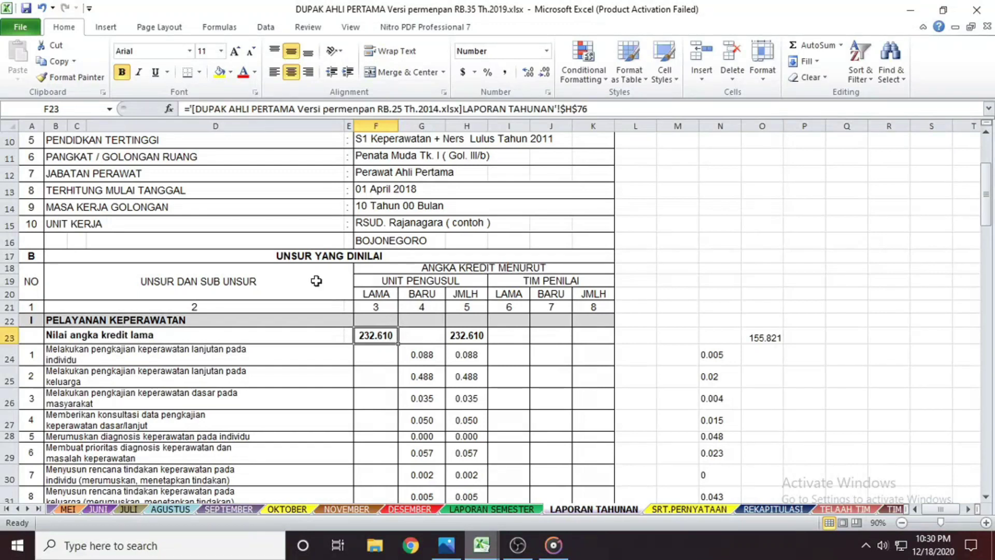
pyautogui.click(220, 71)
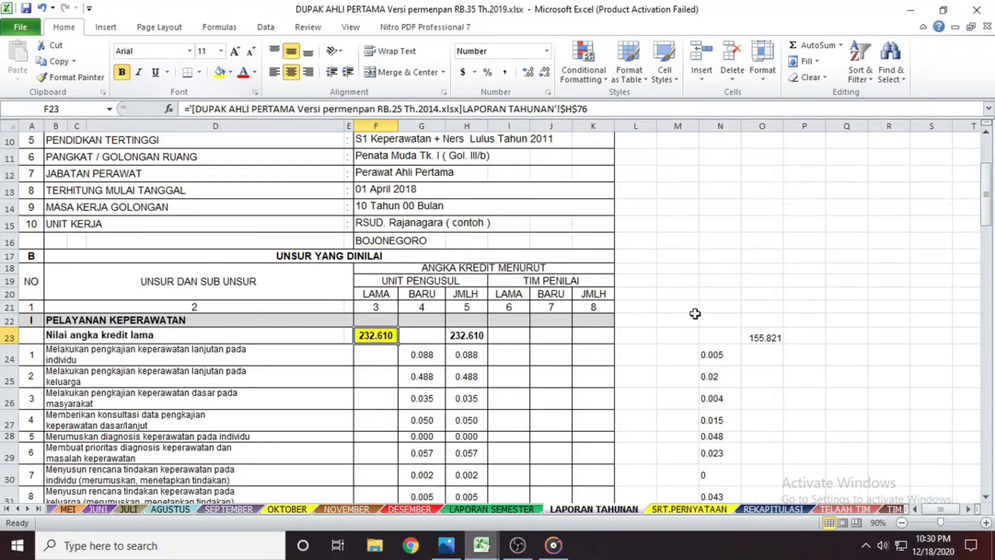
pyautogui.click(763, 289)
# Review the 2019 annual report's assessment period, the Nilai angka kredit lama row and the PELAYANAN KEPERAWATAN total.
pyautogui.scroll(-2, 784, 382)
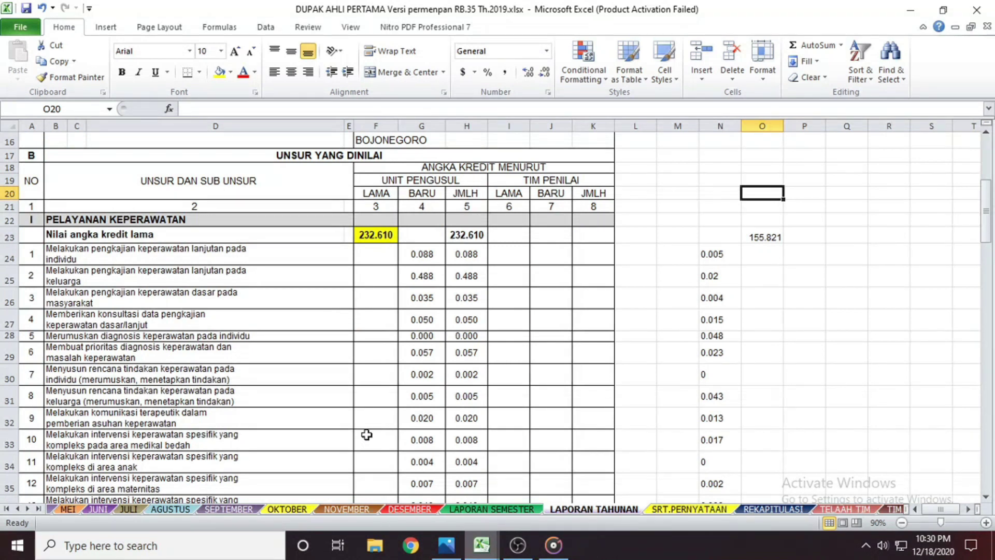
pyautogui.scroll(-3, 367, 433)
pyautogui.scroll(5, 184, 424)
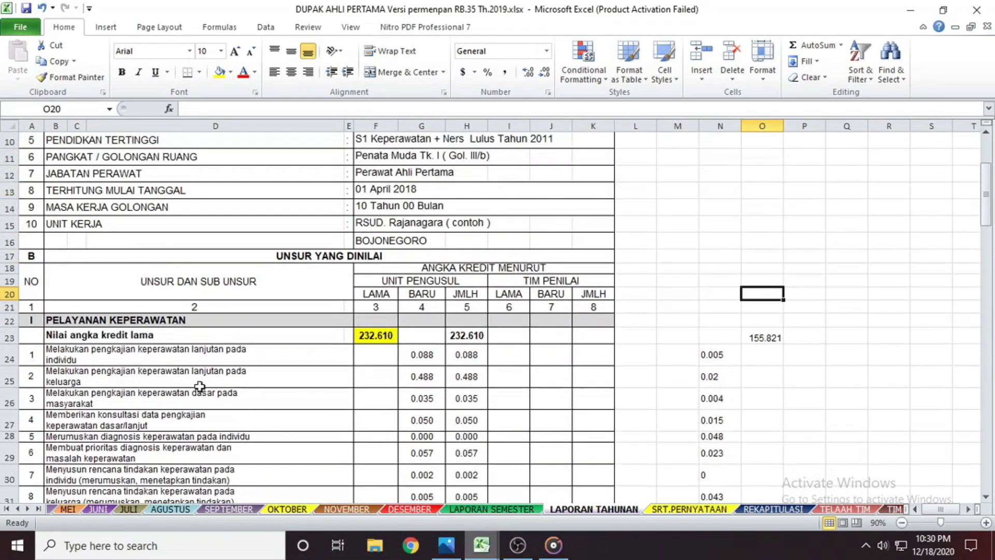
pyautogui.scroll(3, 762, 337)
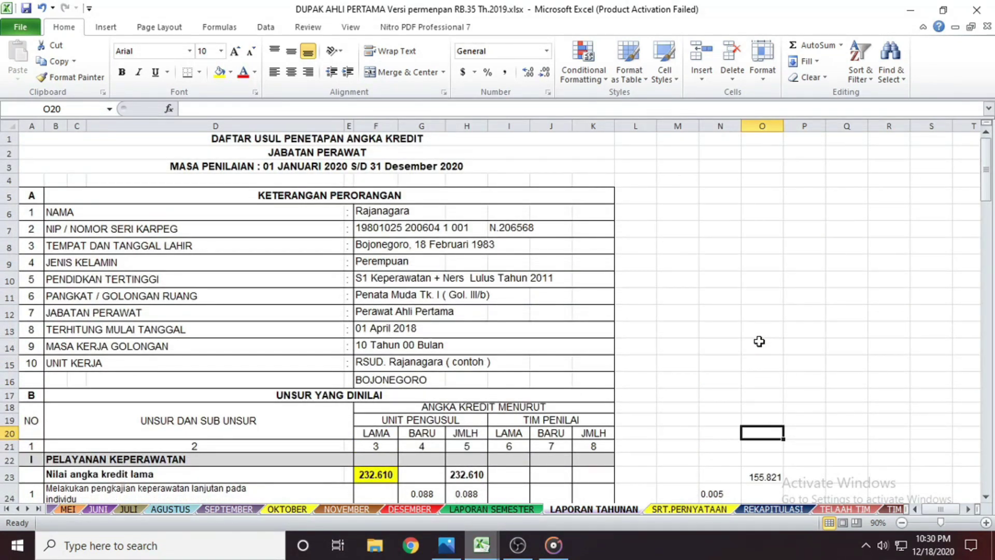
pyautogui.scroll(-5, 759, 341)
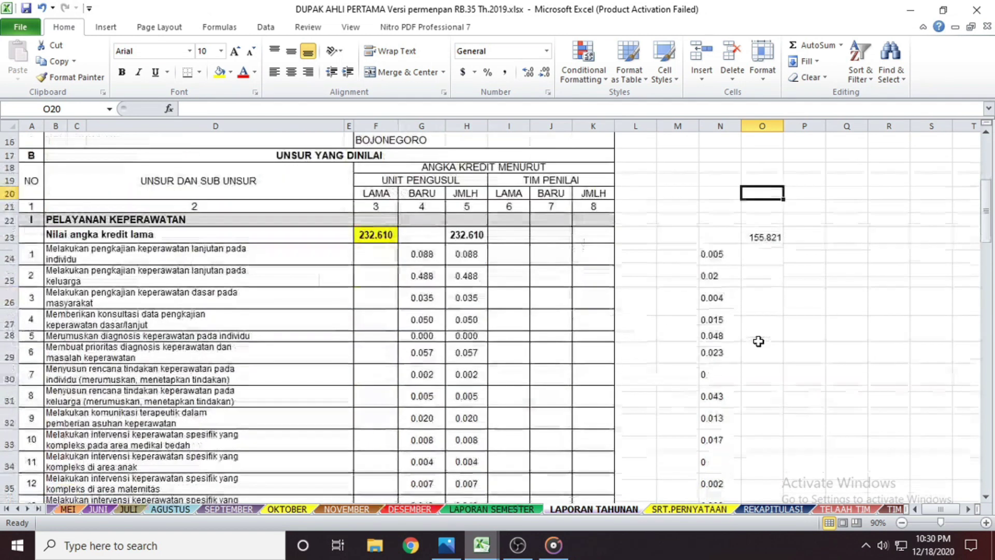
pyautogui.scroll(3, 757, 340)
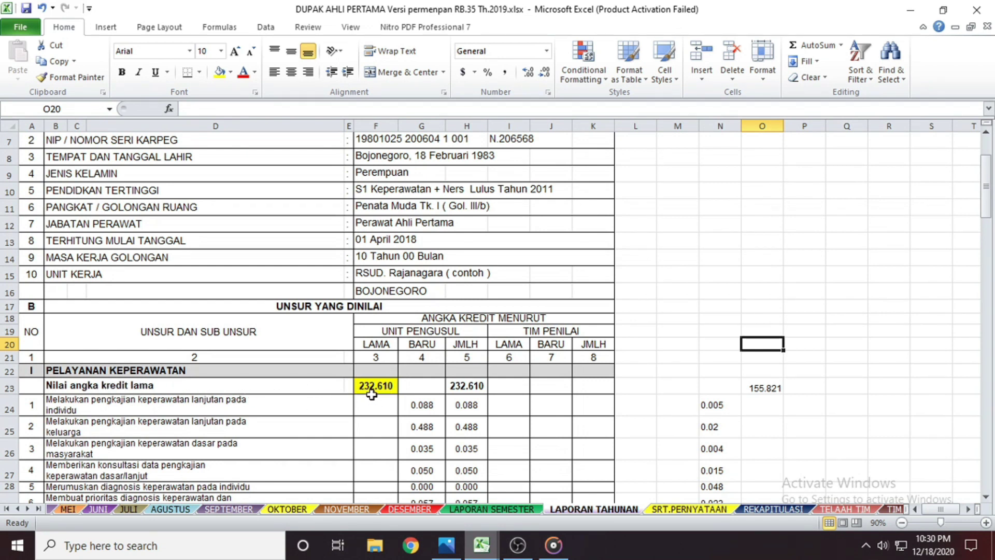
pyautogui.scroll(-20, 377, 397)
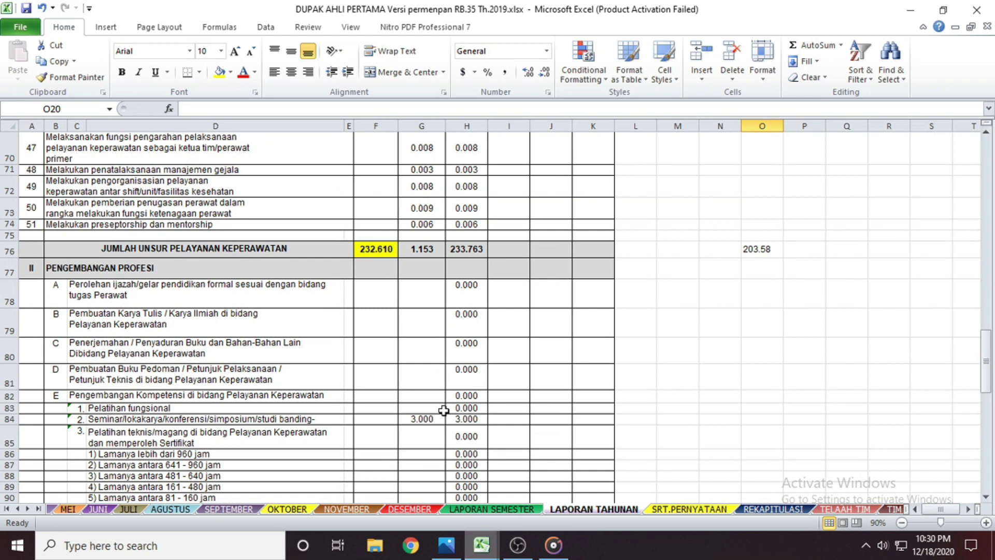
# Compare the JMLH total of JUMLAH UNSUR PELAYANAN KEPERAWATAN in the RB.25 Th.2014 workbook with its LAMA total in the RB.35 Th.2019 workbook.
pyautogui.moveTo(488, 556)
pyautogui.click(444, 505)
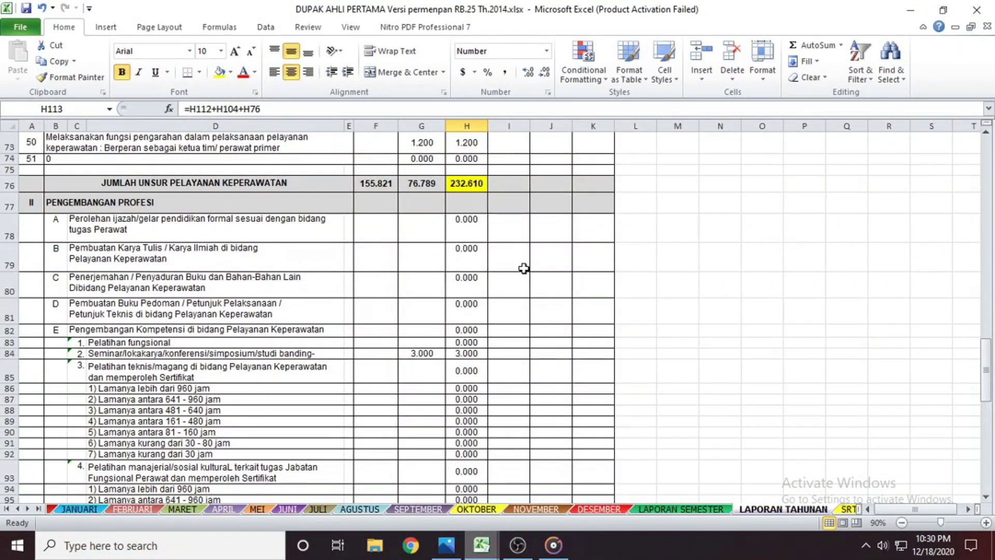
pyautogui.scroll(2, 525, 268)
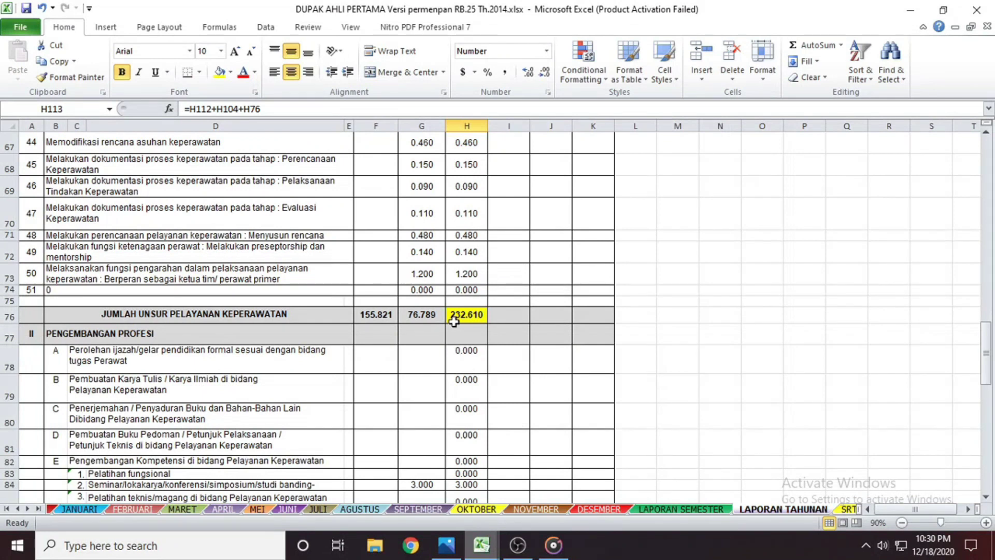
pyautogui.moveTo(481, 545)
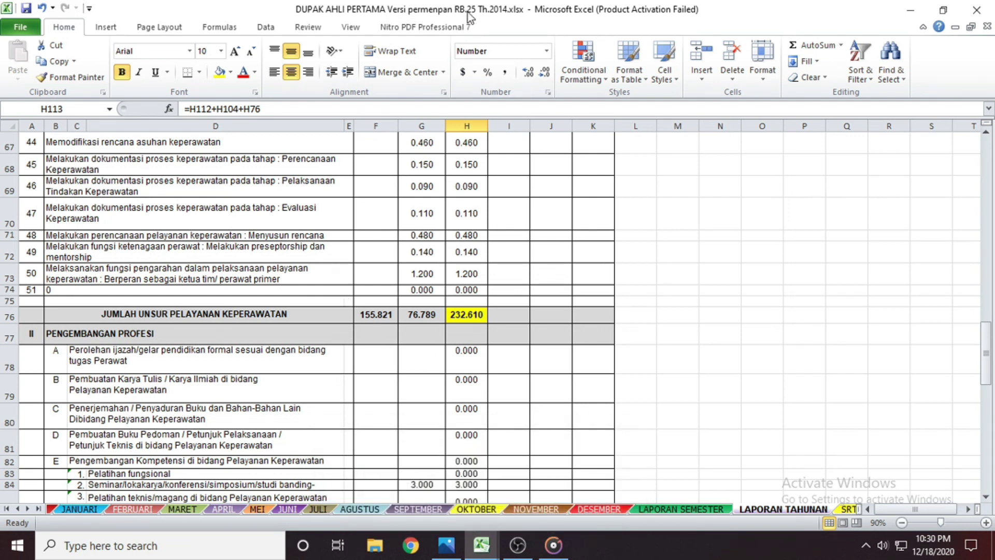
pyautogui.click(533, 505)
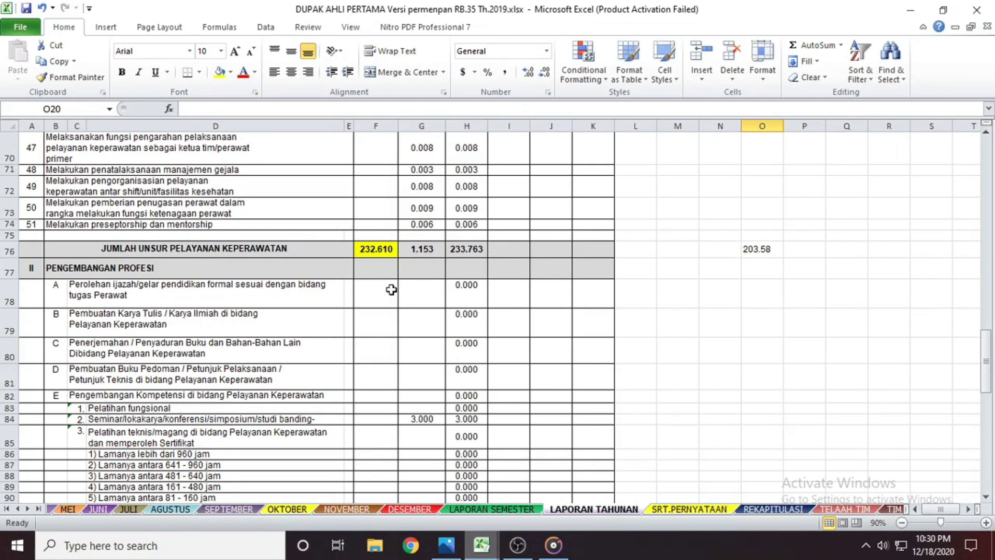
pyautogui.scroll(2, 391, 289)
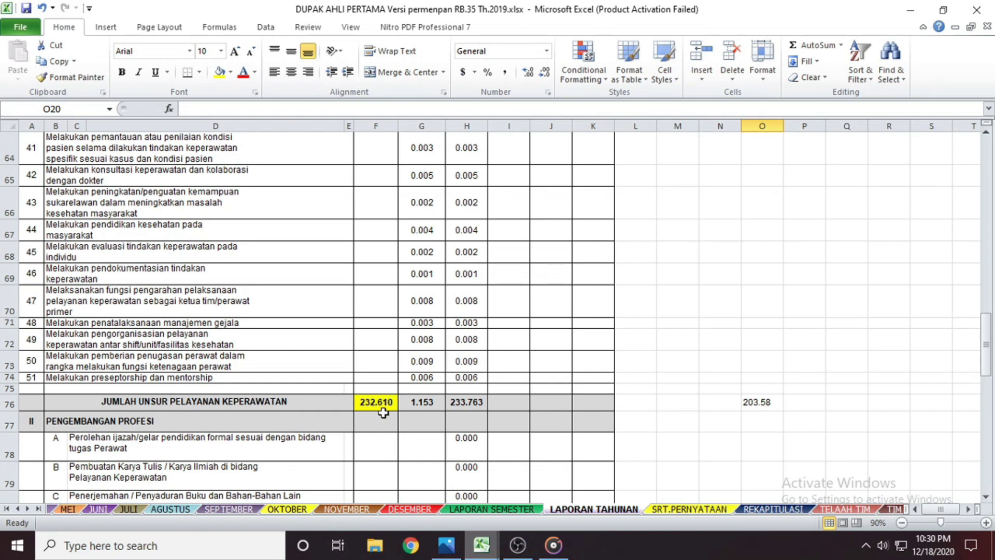
# Compare the 2014 workbook's JMLH total of JUMLAH UNSUR PENGEMBANGAN PROFESI (H104) with the linked LAMA total in the 2019 workbook (F104).
pyautogui.click(482, 545)
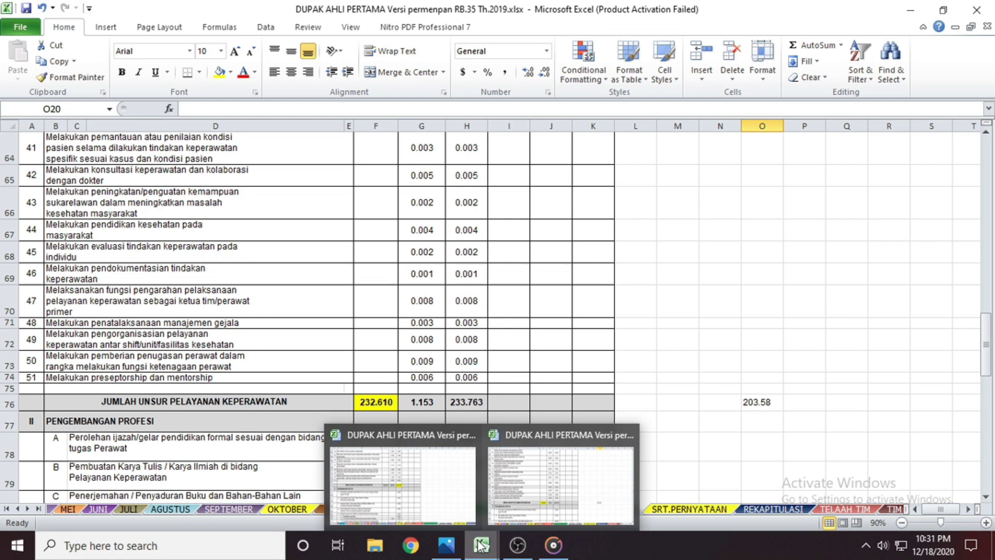
pyautogui.click(440, 497)
pyautogui.scroll(-7, 465, 445)
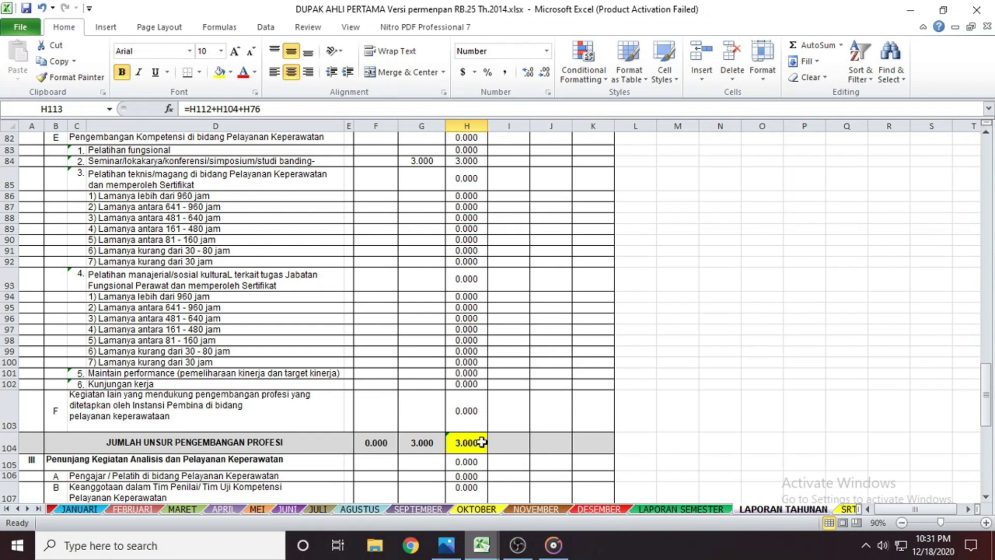
pyautogui.moveTo(484, 550)
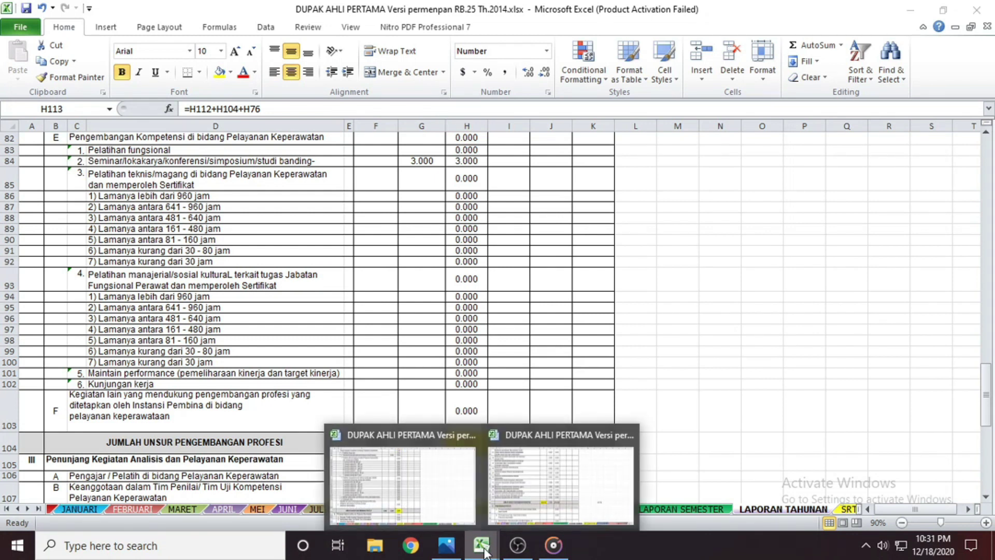
pyautogui.click(509, 492)
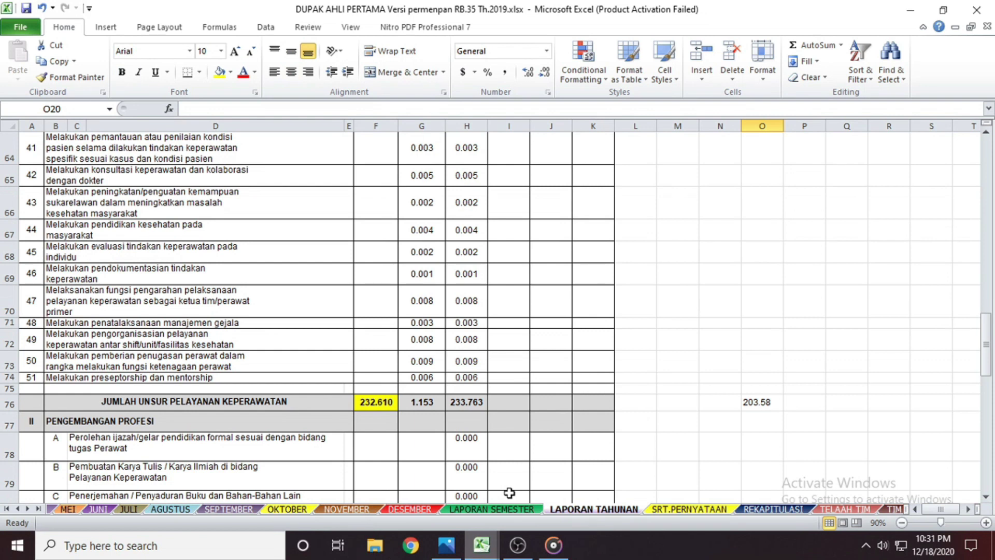
pyautogui.scroll(-7, 510, 493)
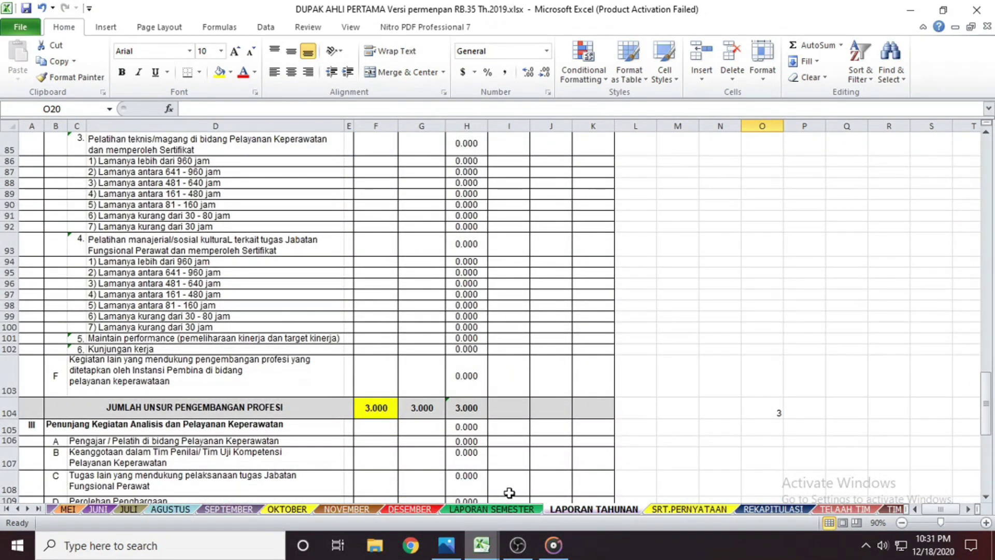
pyautogui.click(384, 414)
pyautogui.moveTo(450, 546)
pyautogui.moveTo(481, 545)
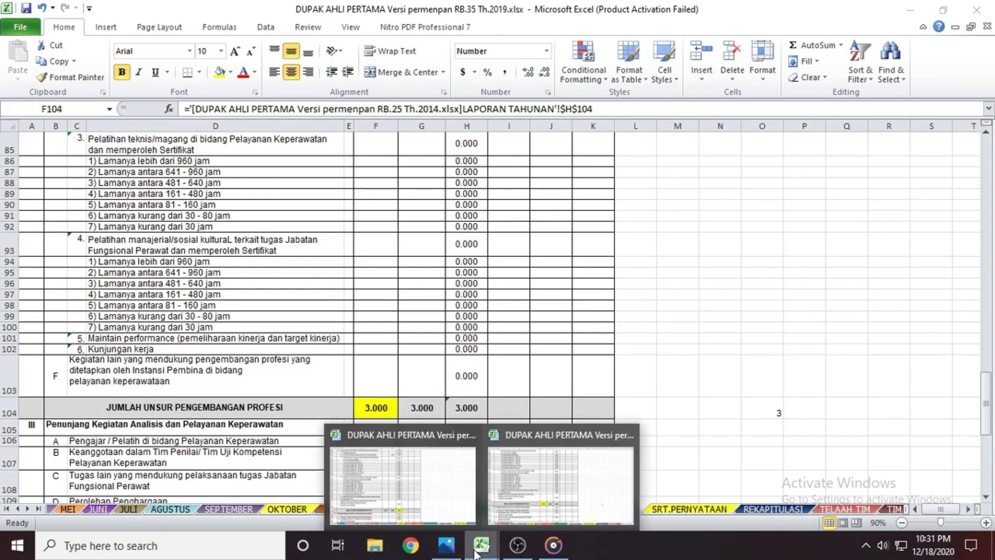
pyautogui.click(414, 500)
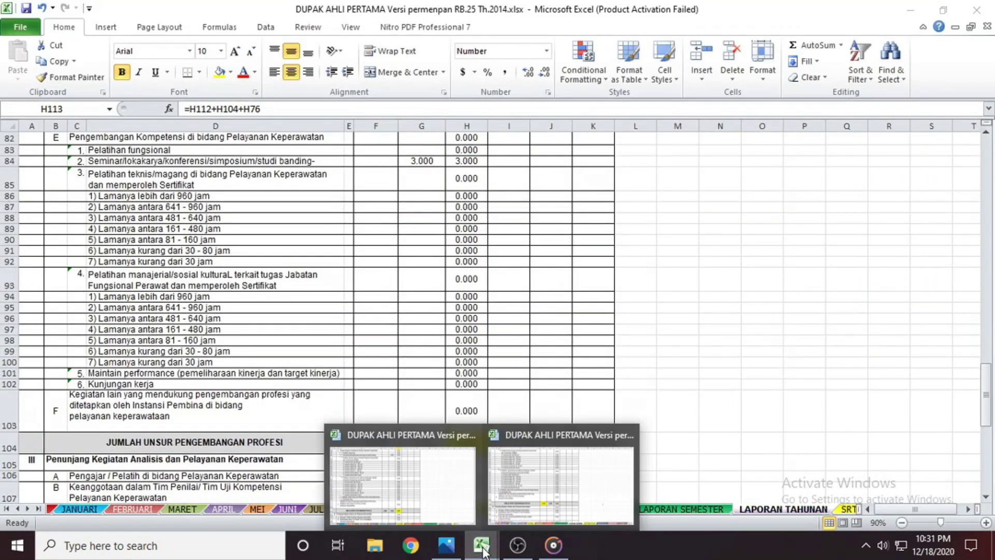
pyautogui.click(512, 499)
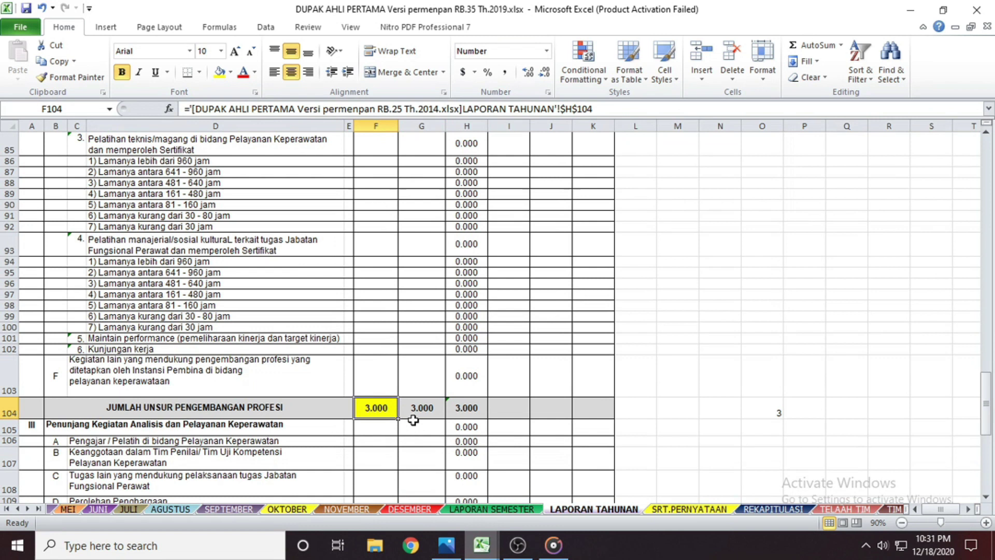
# Compare the LAMA total of JUMLAH UNSUR PENUNJANG in the 2019 workbook (F112) with the JMLH total in the 2014 workbook (H112).
pyautogui.scroll(-3, 415, 420)
pyautogui.click(372, 428)
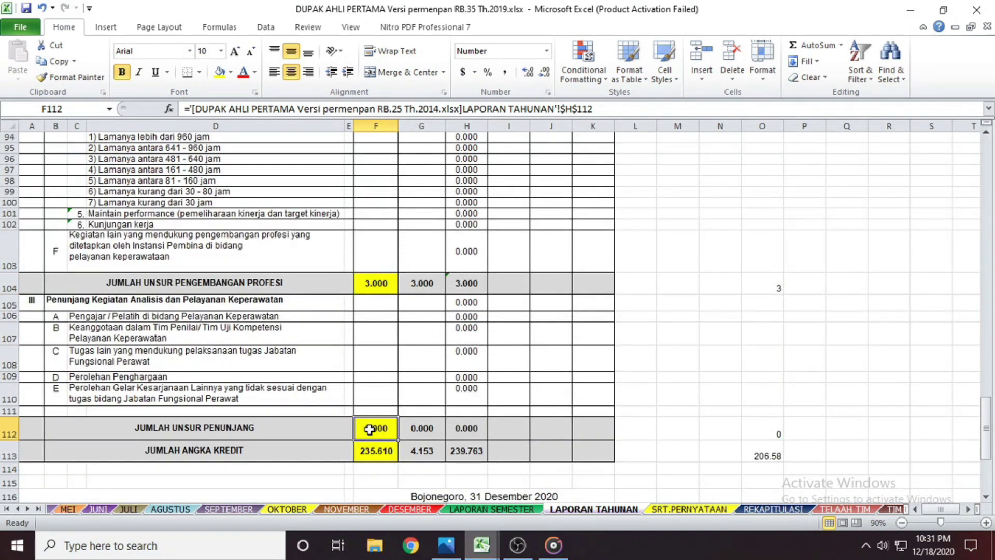
pyautogui.moveTo(490, 551)
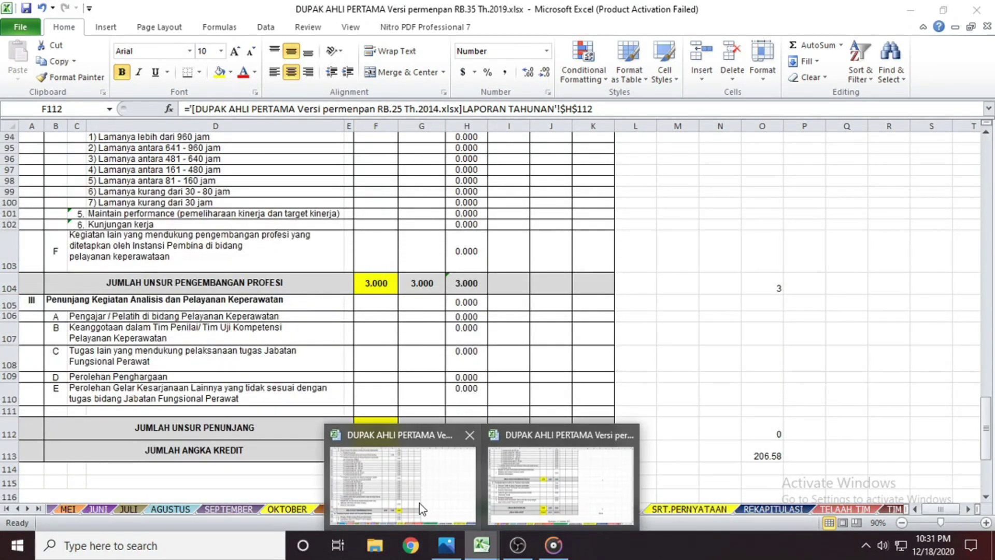
pyautogui.click(418, 487)
pyautogui.scroll(-4, 418, 486)
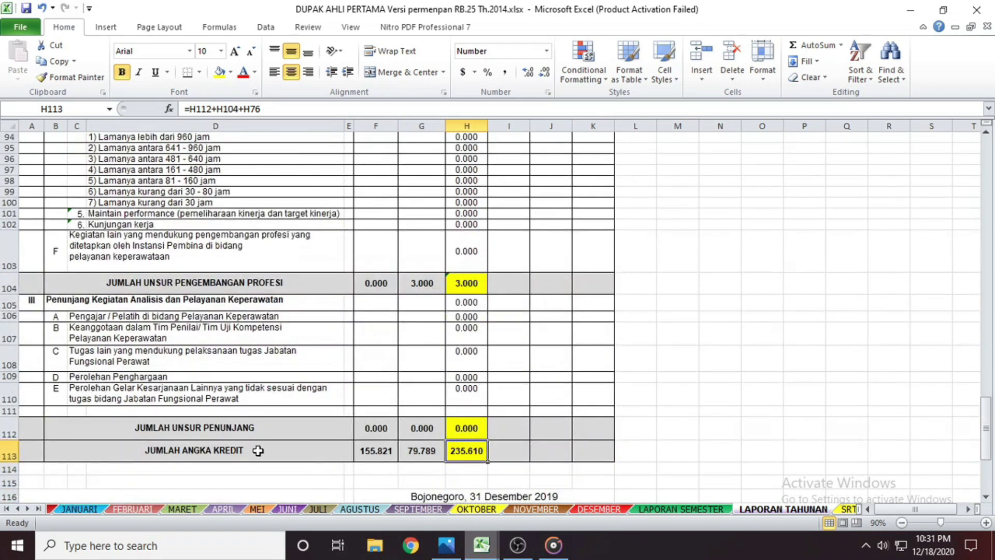
pyautogui.click(476, 430)
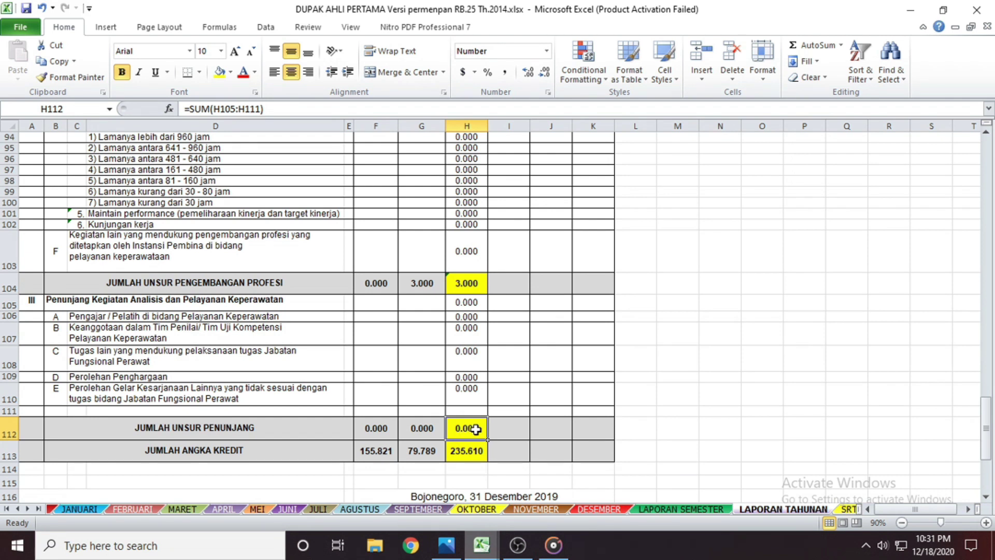
pyautogui.moveTo(496, 546)
pyautogui.click(512, 510)
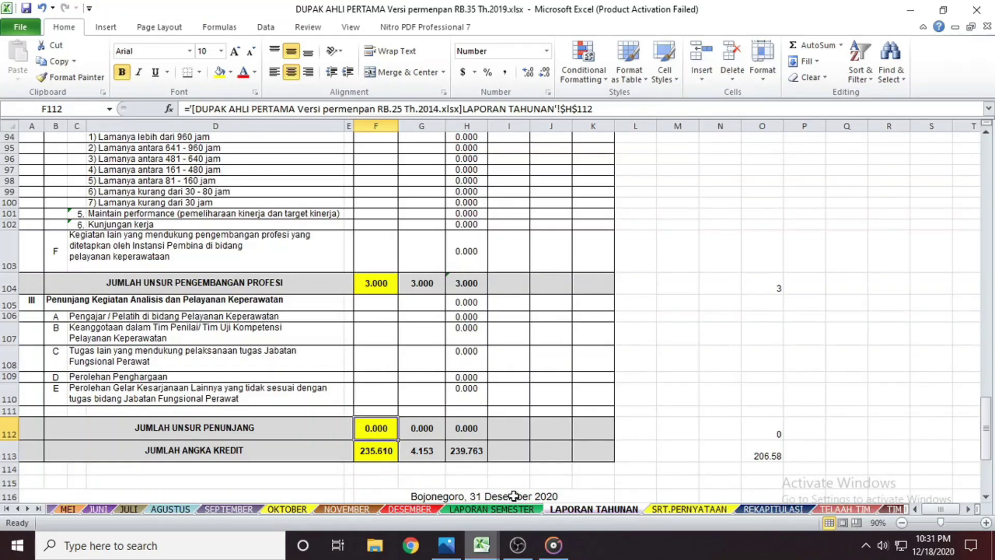
# Compare the JMLH total of JUMLAH ANGKA KREDIT in the 2014 workbook (H113) with the LAMA total in the 2019 workbook (F113).
pyautogui.moveTo(484, 533)
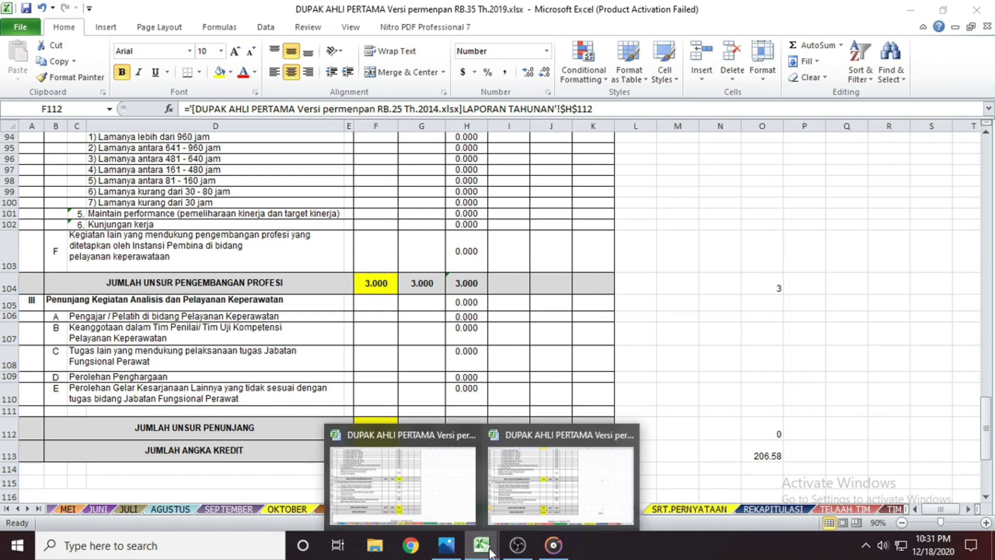
pyautogui.click(435, 491)
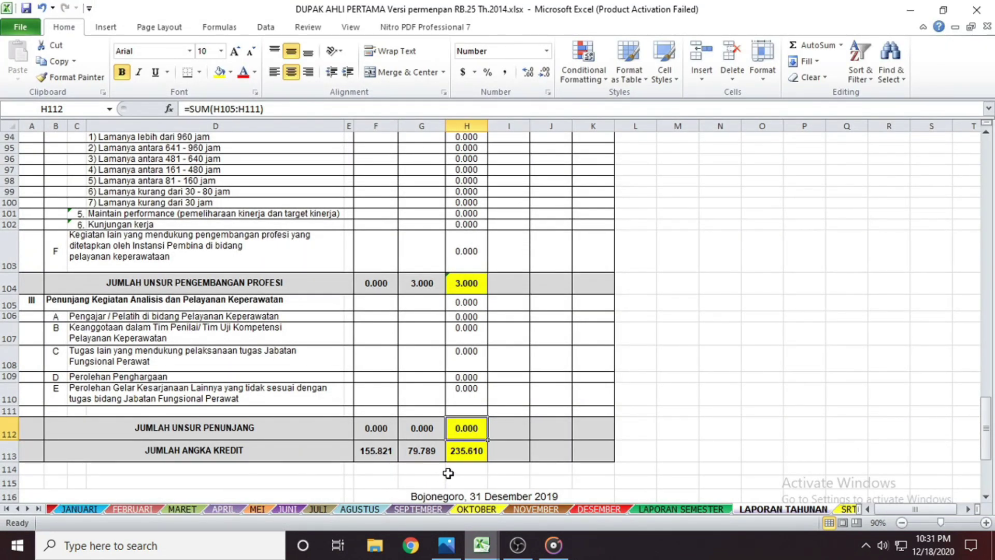
pyautogui.scroll(-1, 531, 487)
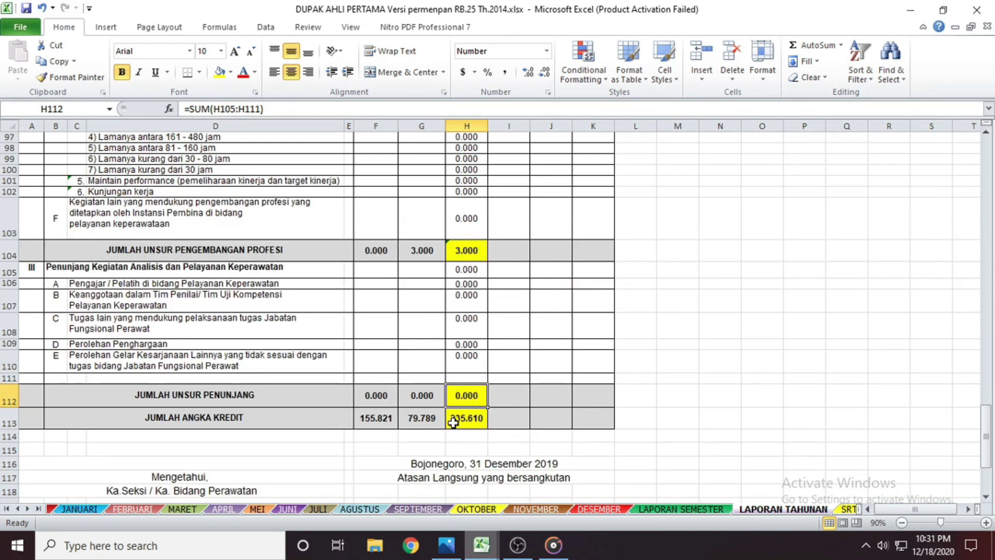
pyautogui.scroll(-2, 497, 446)
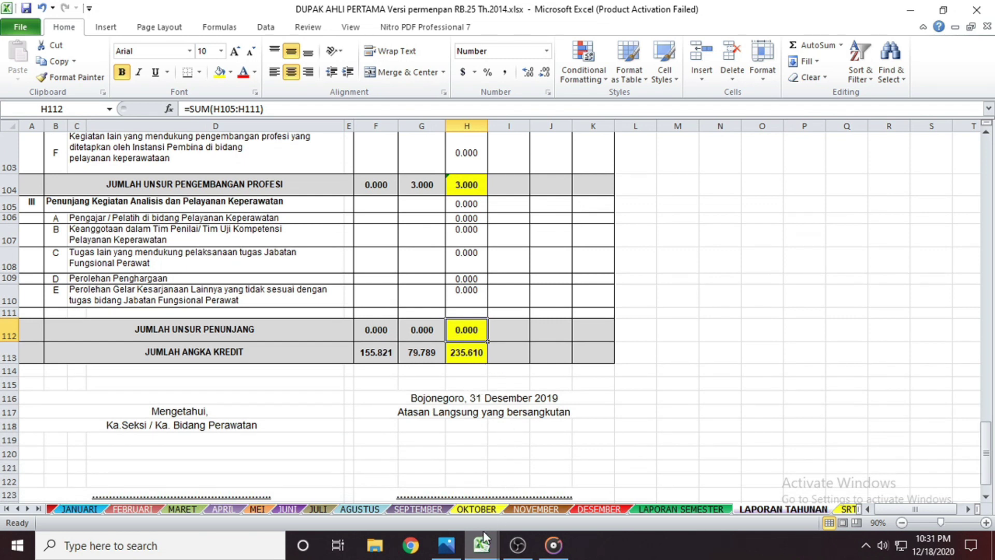
pyautogui.moveTo(481, 551)
pyautogui.click(522, 491)
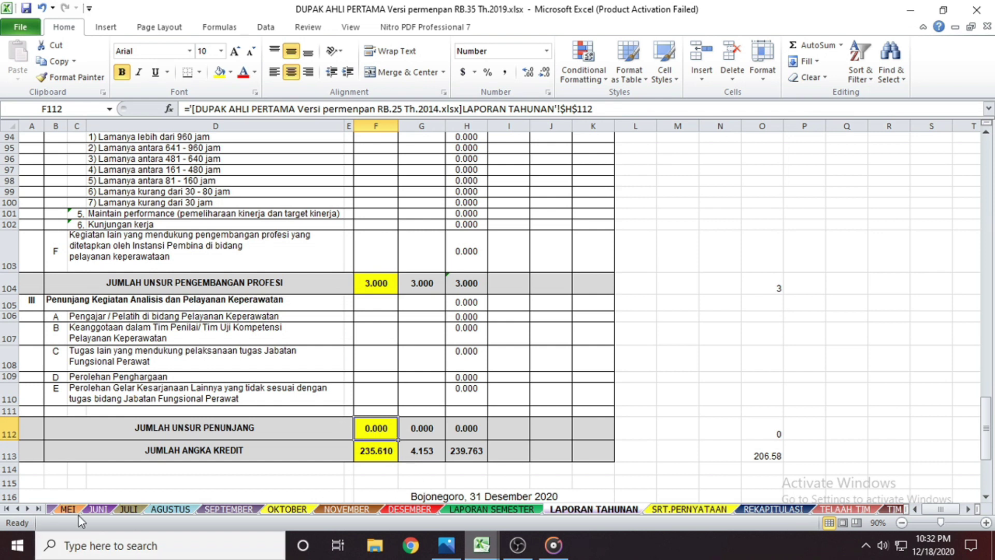
# Look through the JANUARI, LAPORAN SEMESTER and LAPORAN TAHUNAN sheets of the 2019 workbook.
pyautogui.click(6, 509)
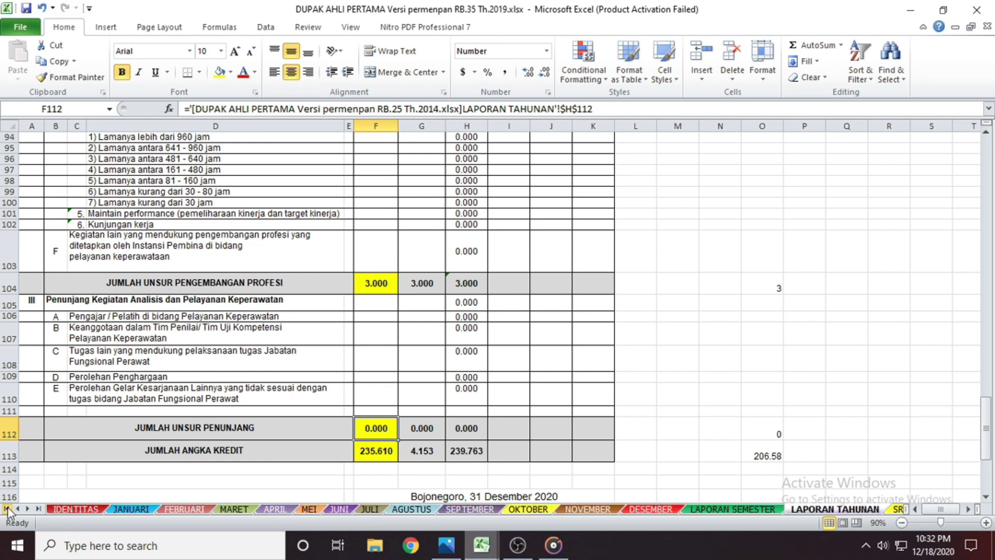
pyautogui.click(138, 513)
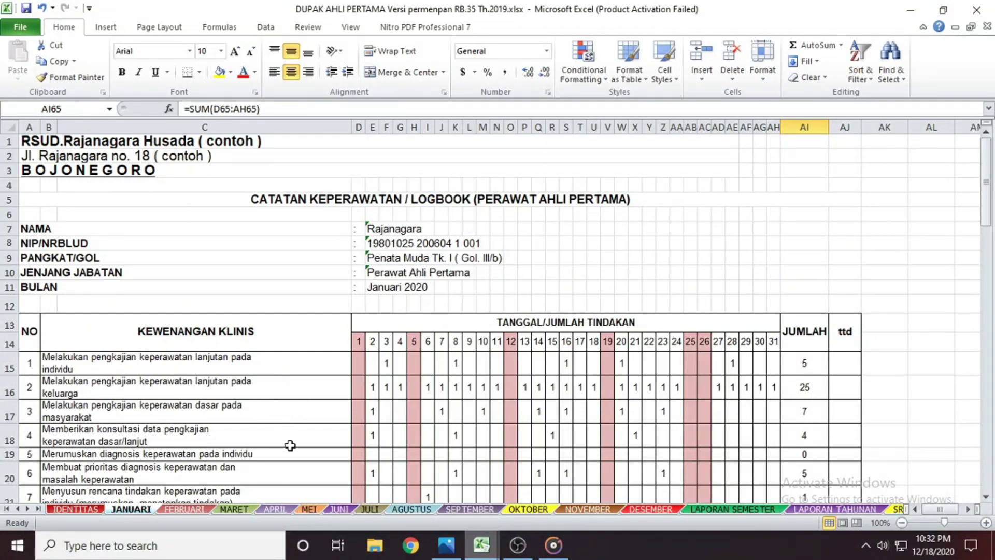
pyautogui.click(650, 510)
pyautogui.click(732, 509)
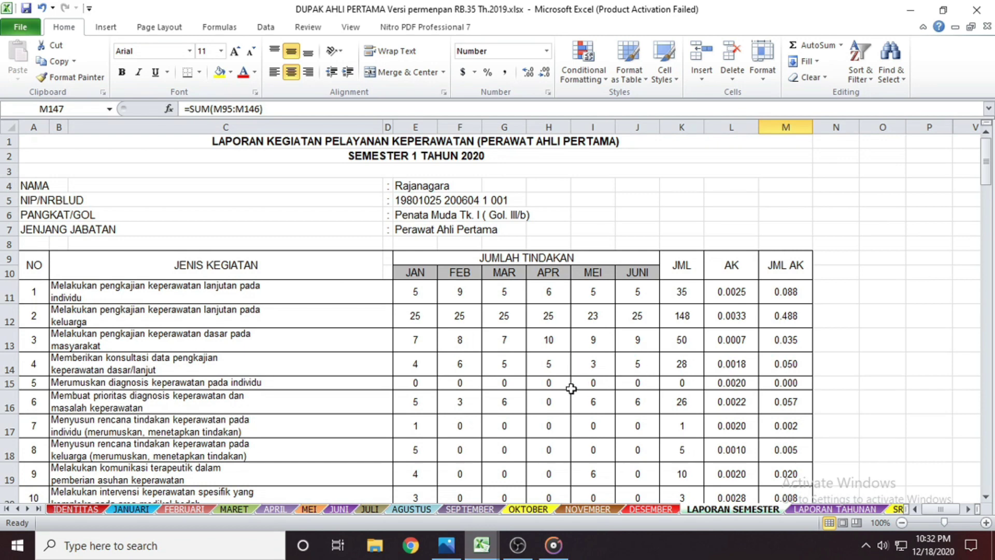
pyautogui.click(856, 507)
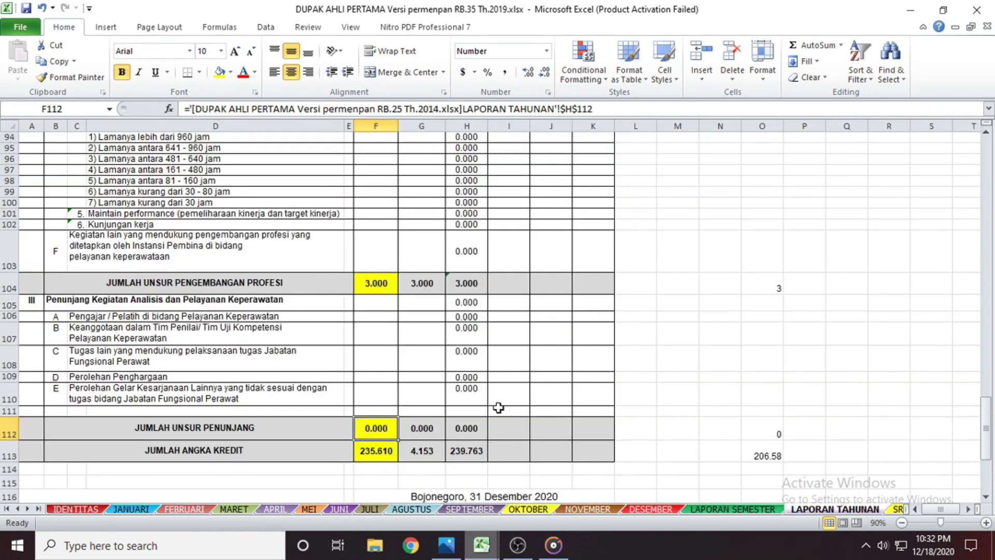
# Compare the MASA PENILAIAN period heading of the annual report in the 2019 workbook with the one in the 2014 workbook.
pyautogui.scroll(3, 501, 411)
pyautogui.scroll(20, 501, 410)
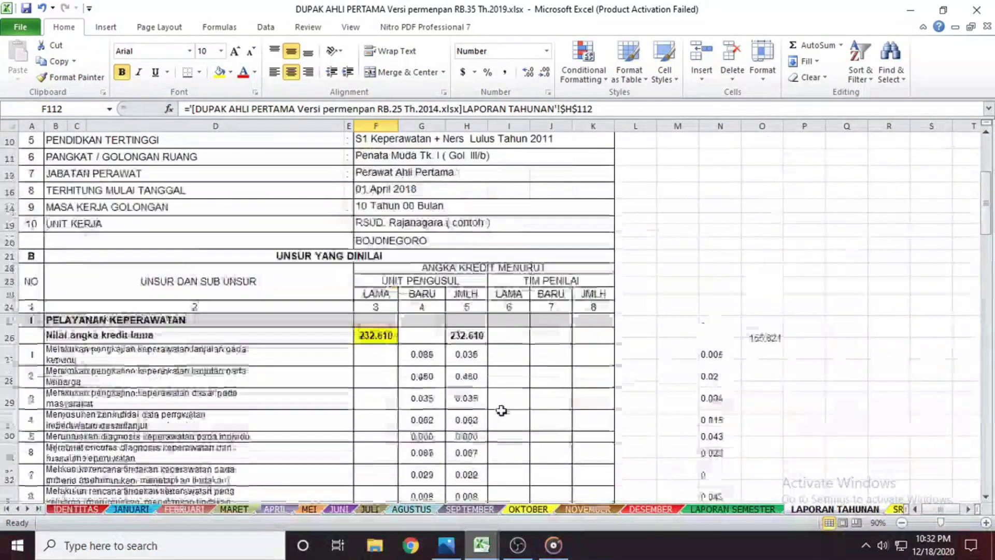
pyautogui.scroll(1, 501, 410)
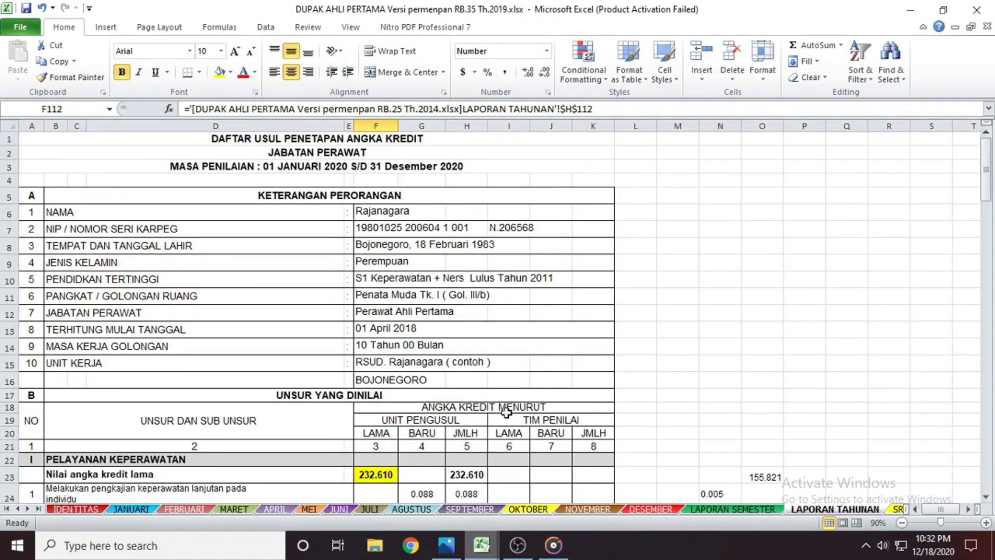
pyautogui.moveTo(465, 533)
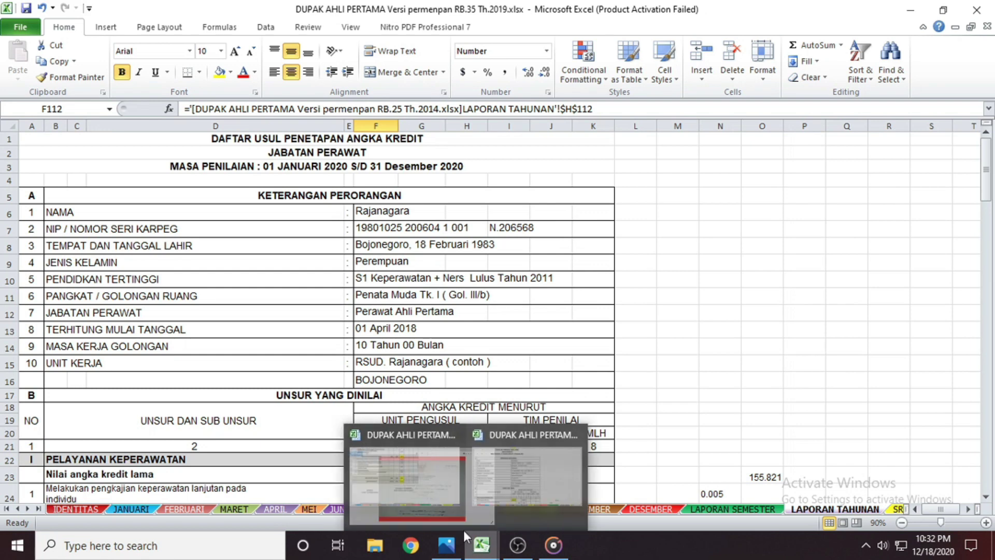
pyautogui.click(432, 487)
pyautogui.scroll(20, 432, 488)
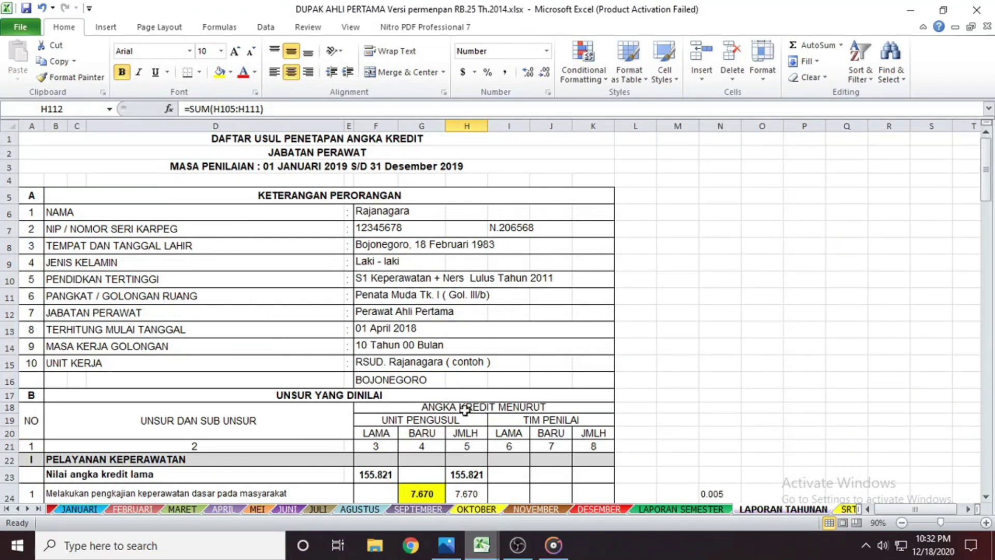
pyautogui.moveTo(482, 544)
pyautogui.click(543, 502)
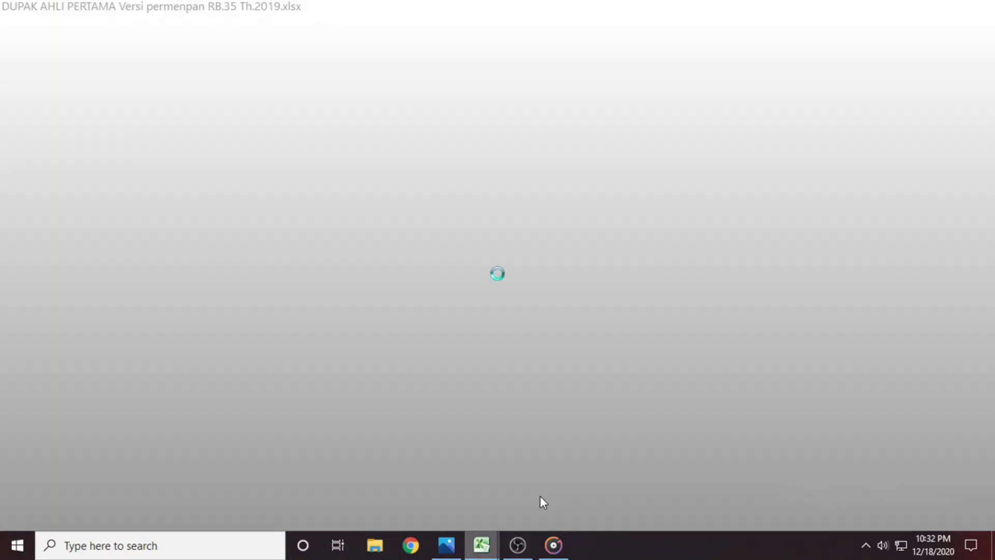
# Highlight the BARU and JMLH totals of the JUMLAH ANGKA KREDIT row (G113:H113) in yellow in the 2019 annual report.
pyautogui.scroll(-3, 431, 393)
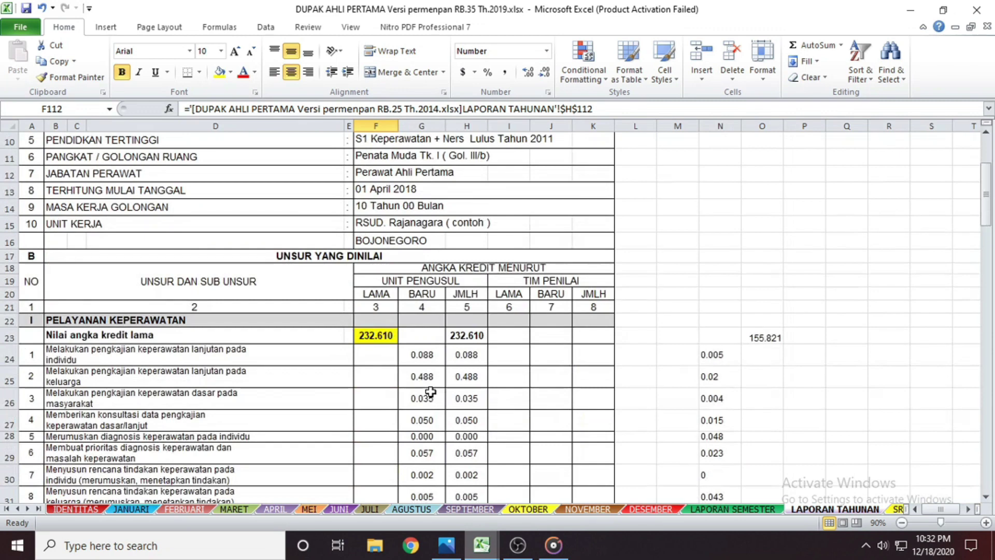
pyautogui.scroll(-20, 431, 392)
pyautogui.scroll(-6, 430, 385)
pyautogui.scroll(1, 427, 393)
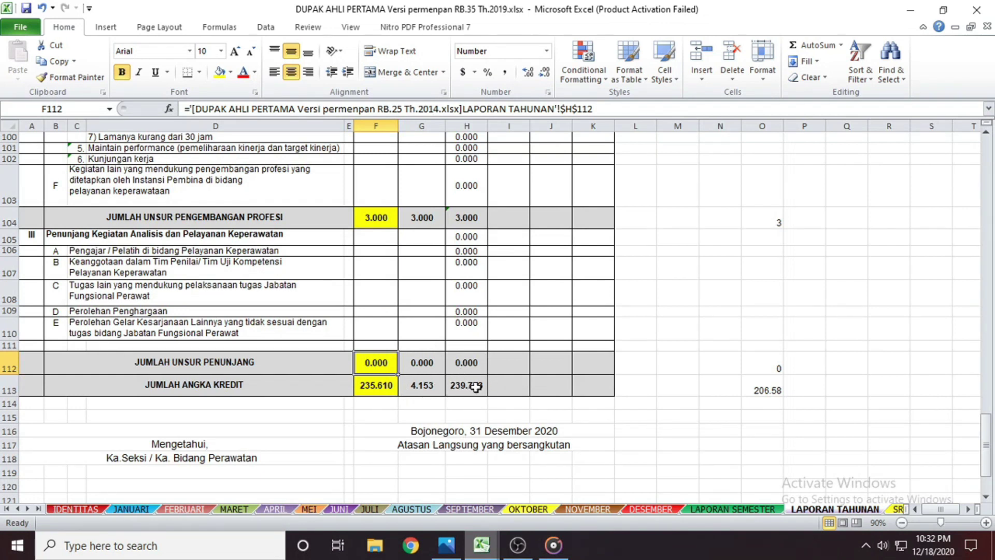
pyautogui.moveTo(426, 389); pyautogui.dragTo(466, 386)
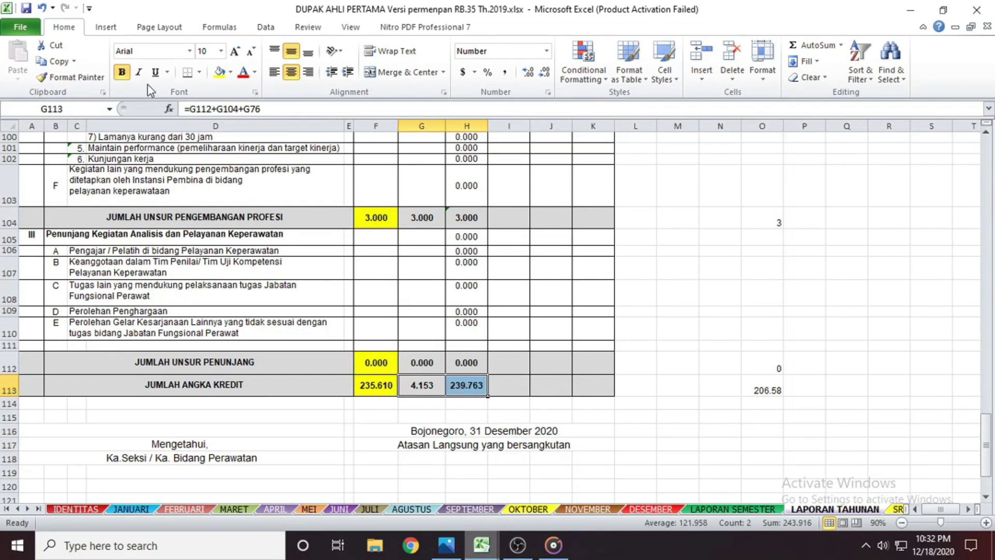
pyautogui.click(219, 72)
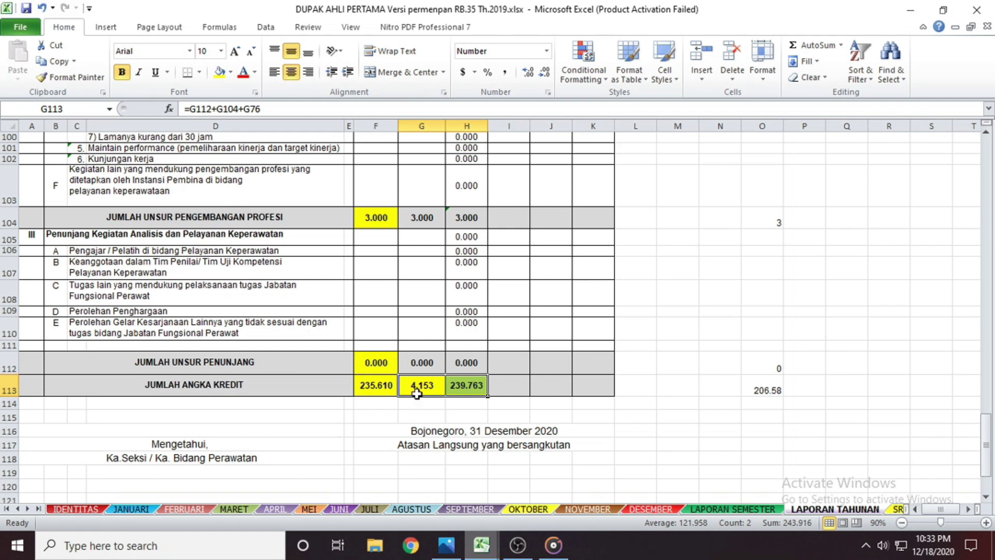
pyautogui.click(550, 384)
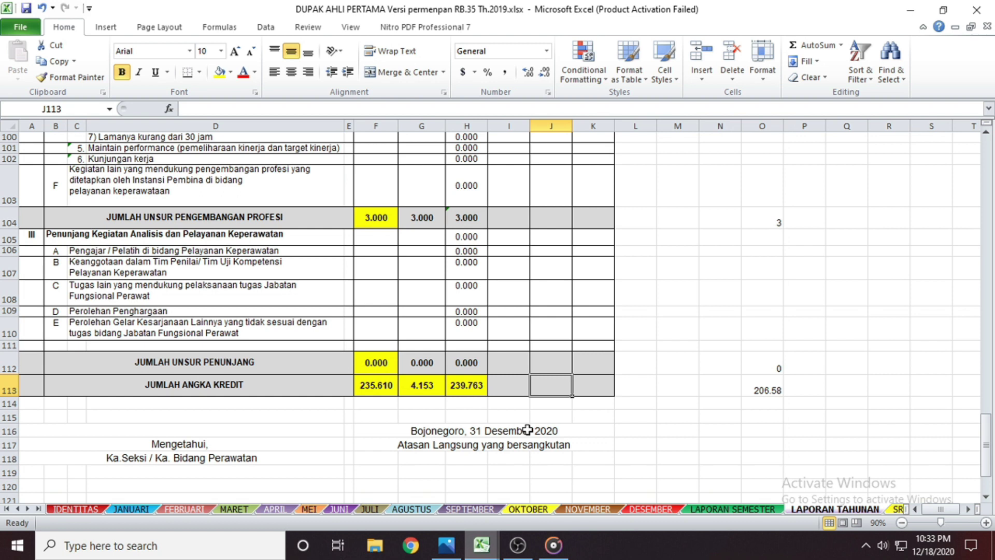
# Check the 2019 annual report's closing totals against the Nilai angka kredit lama and PELAYANAN KEPERAWATAN rows of the 2014 workbook.
pyautogui.scroll(-3, 526, 429)
pyautogui.scroll(2, 557, 415)
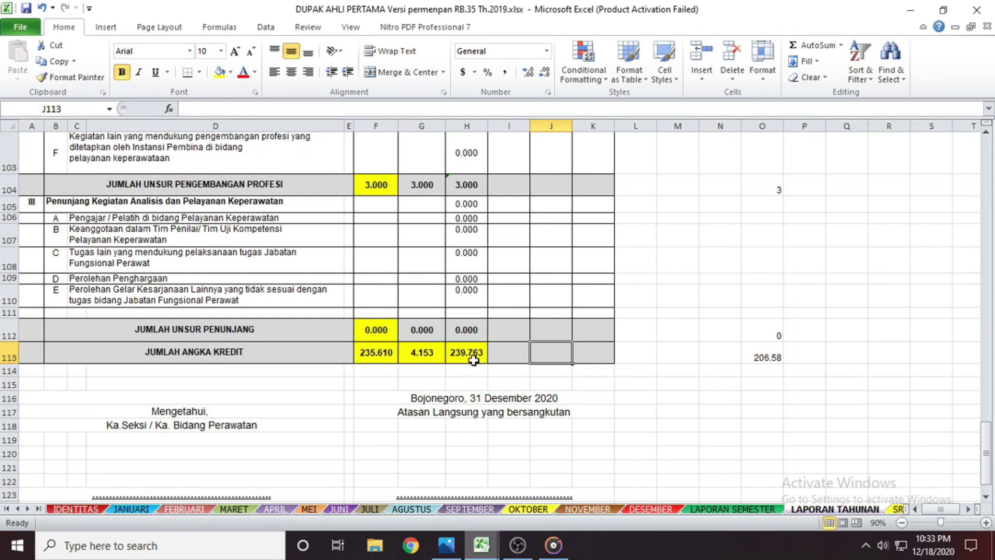
pyautogui.moveTo(482, 544)
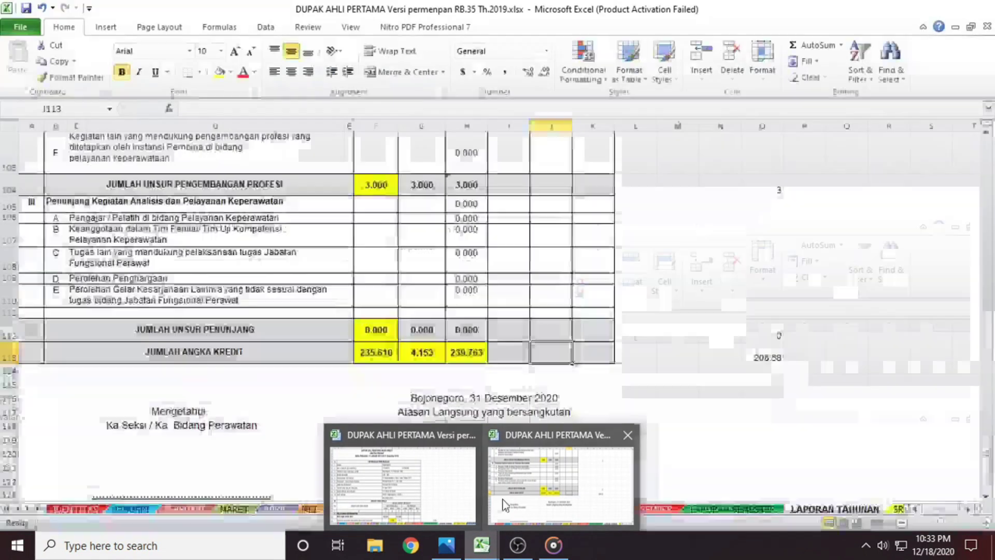
pyautogui.click(417, 501)
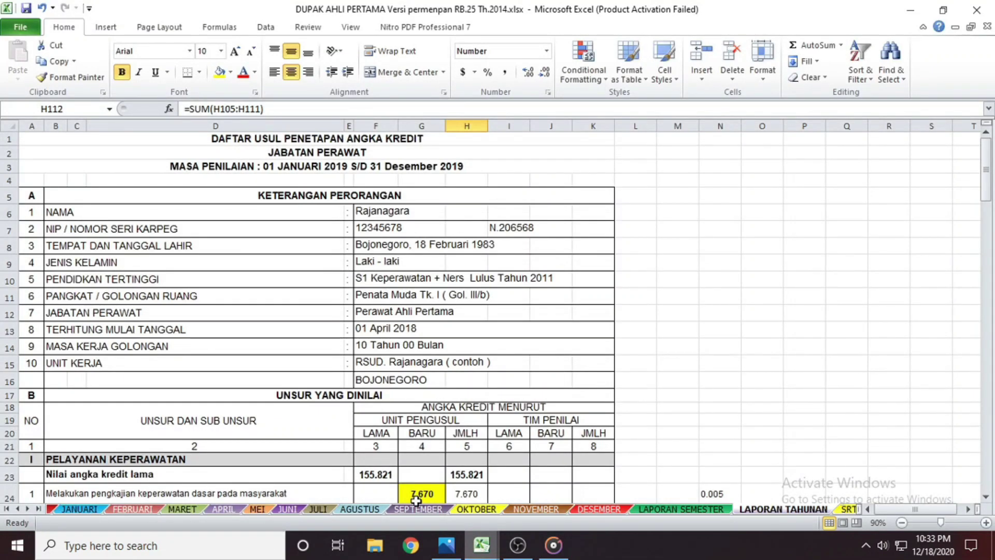
pyautogui.scroll(-3, 296, 442)
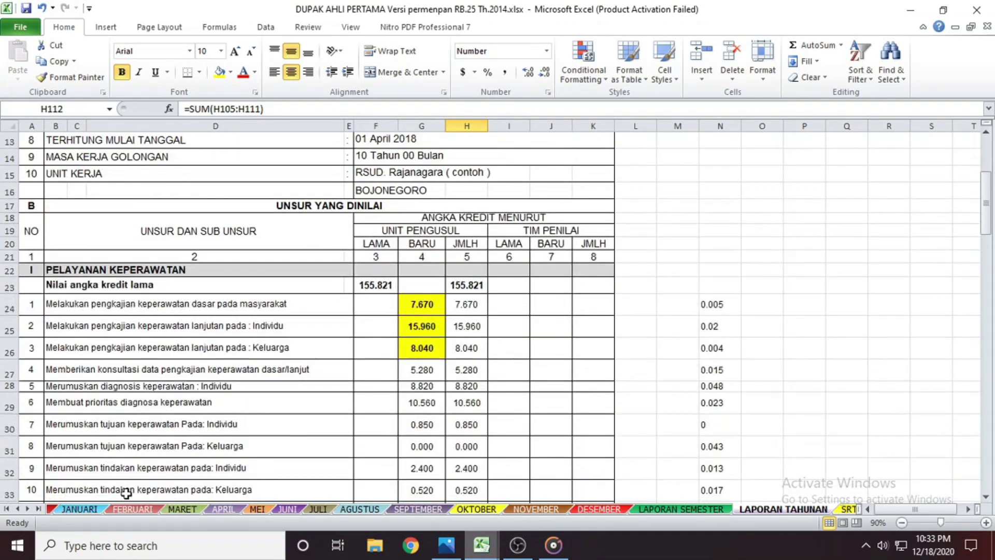
pyautogui.moveTo(545, 553)
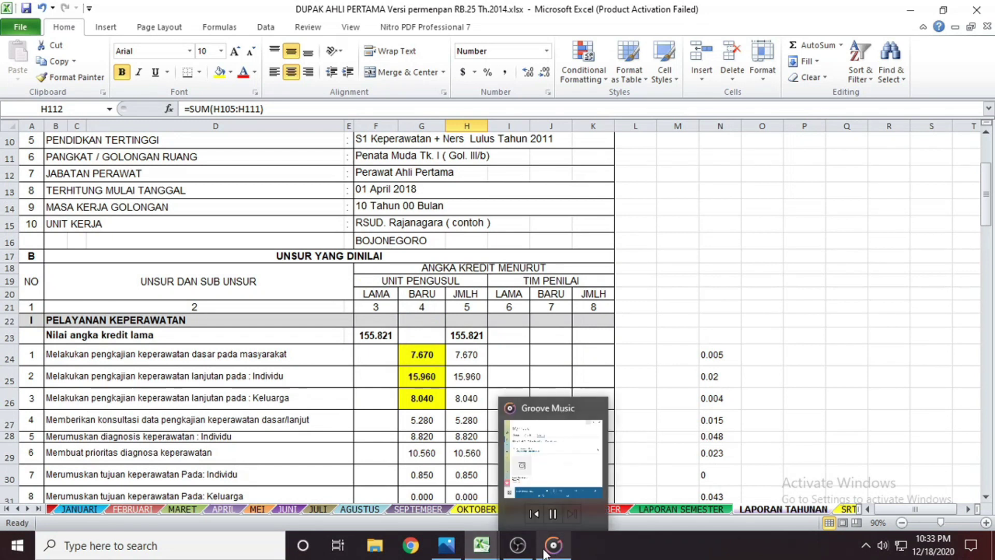
pyautogui.moveTo(489, 536)
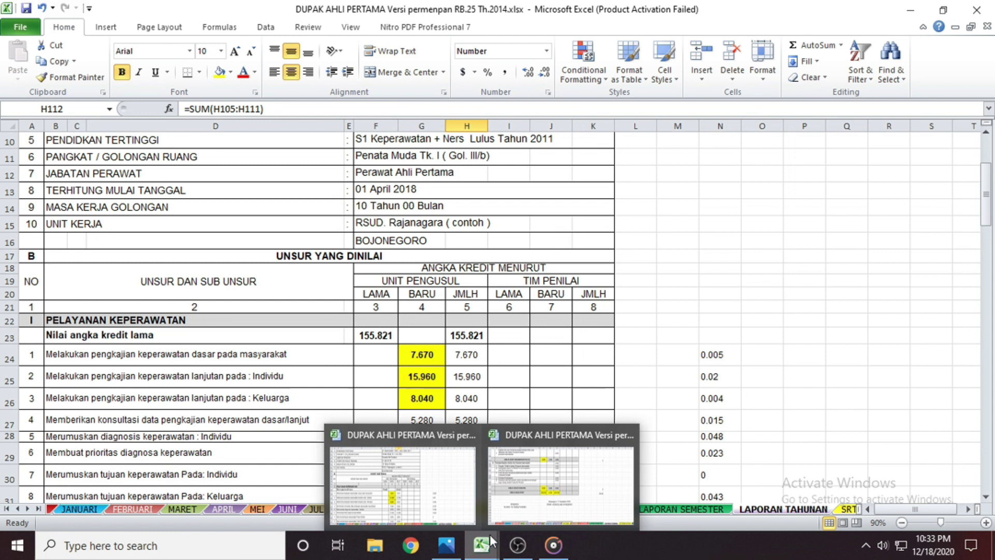
pyautogui.click(534, 504)
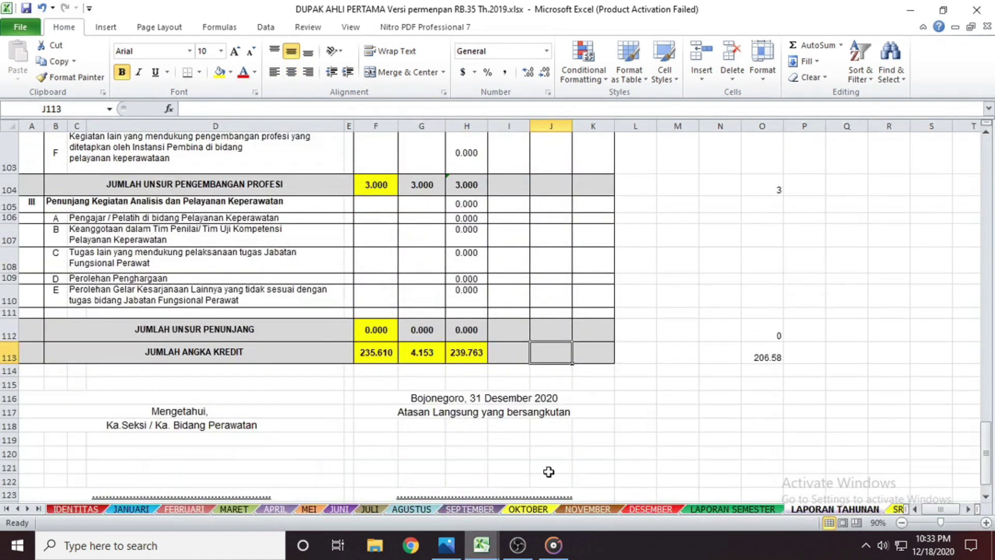
# Review the 2019 annual report from its closing totals up to the Nilai angka kredit lama row and the assessment period heading.
pyautogui.scroll(-3, 559, 450)
pyautogui.scroll(3, 560, 449)
pyautogui.scroll(20, 465, 372)
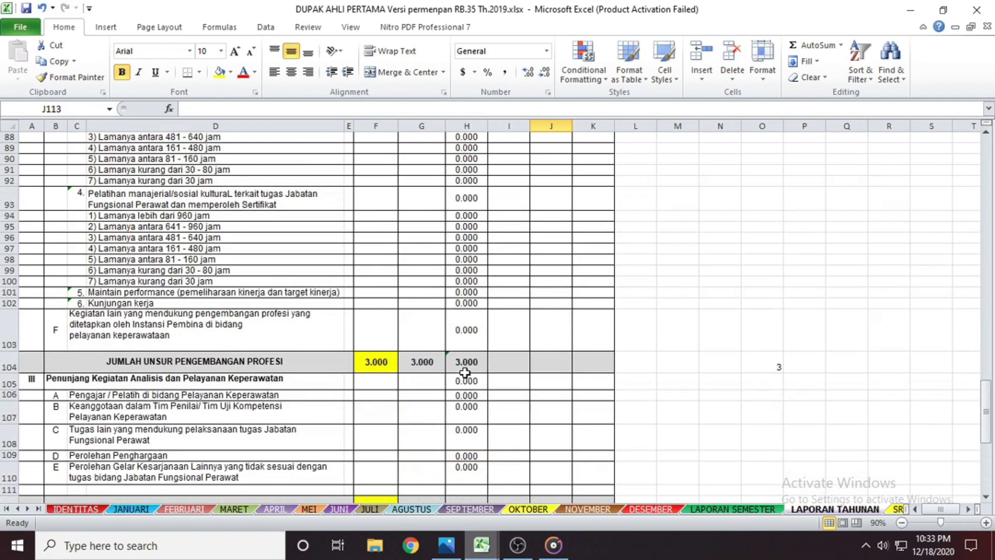
pyautogui.scroll(8, 465, 372)
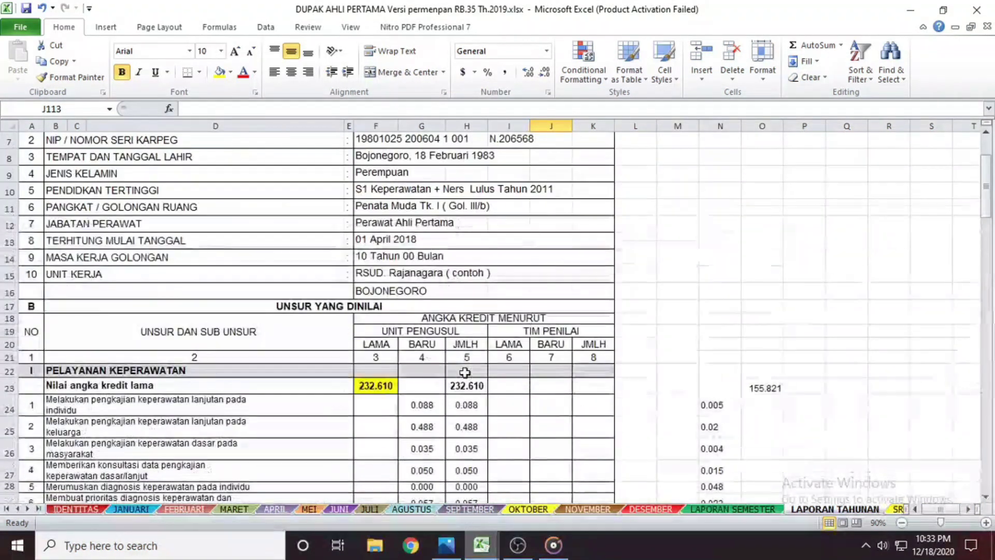
pyautogui.scroll(-4, 464, 372)
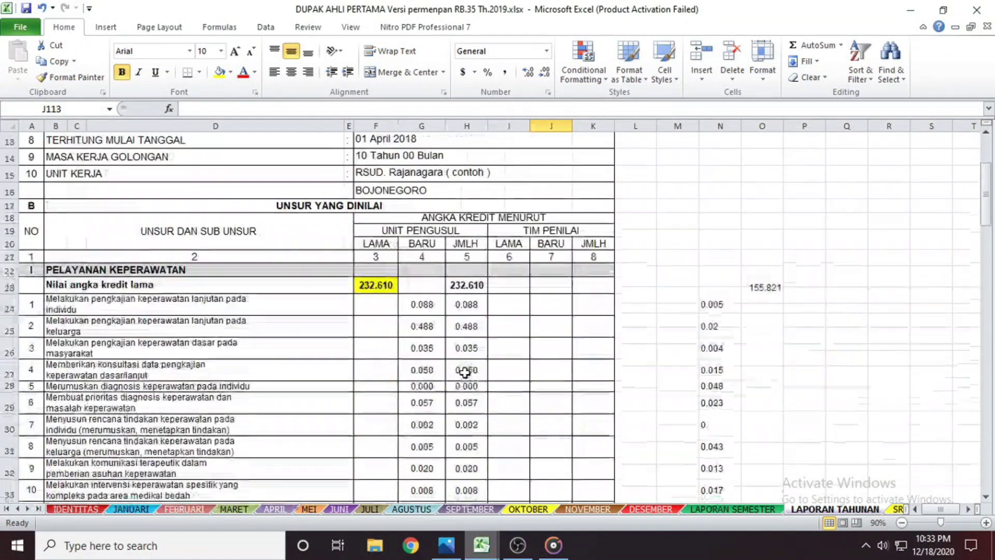
pyautogui.scroll(-3, 265, 389)
pyautogui.scroll(4, 264, 389)
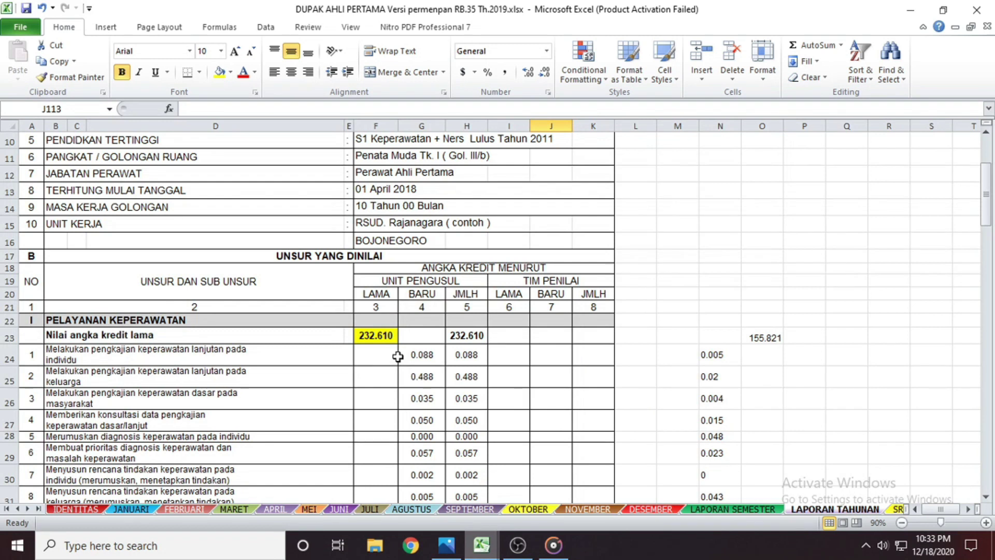
pyautogui.scroll(3, 398, 357)
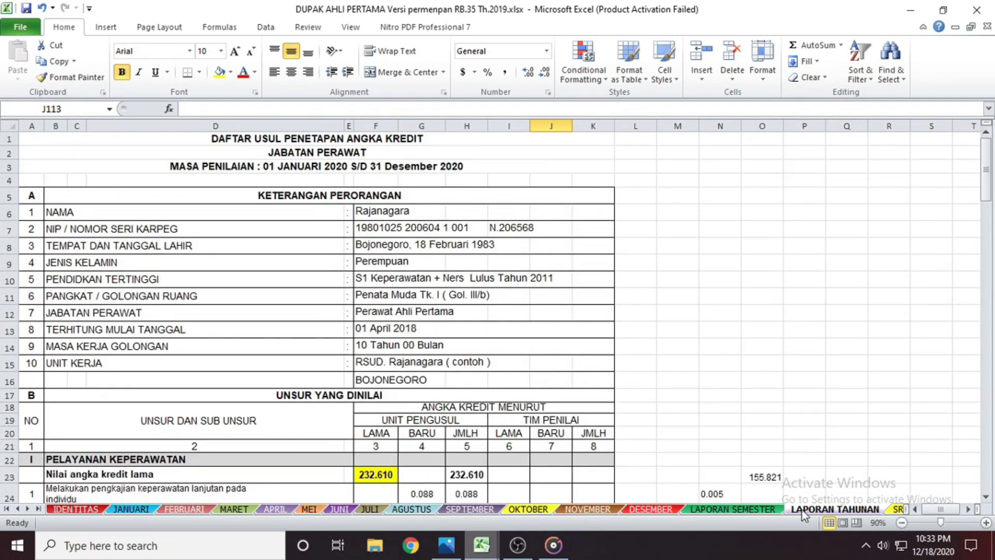
# Examine the SRT.PERNYATAAN and REKAPITULASI sheets, including the recap's LAMA, BARU and JUMLAH TOTAL columns.
pyautogui.click(898, 510)
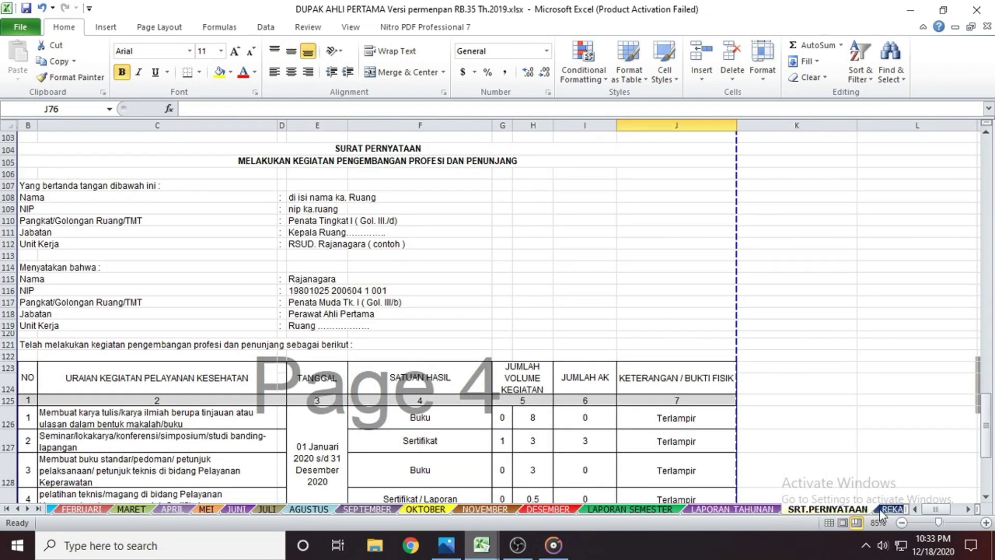
pyautogui.click(887, 509)
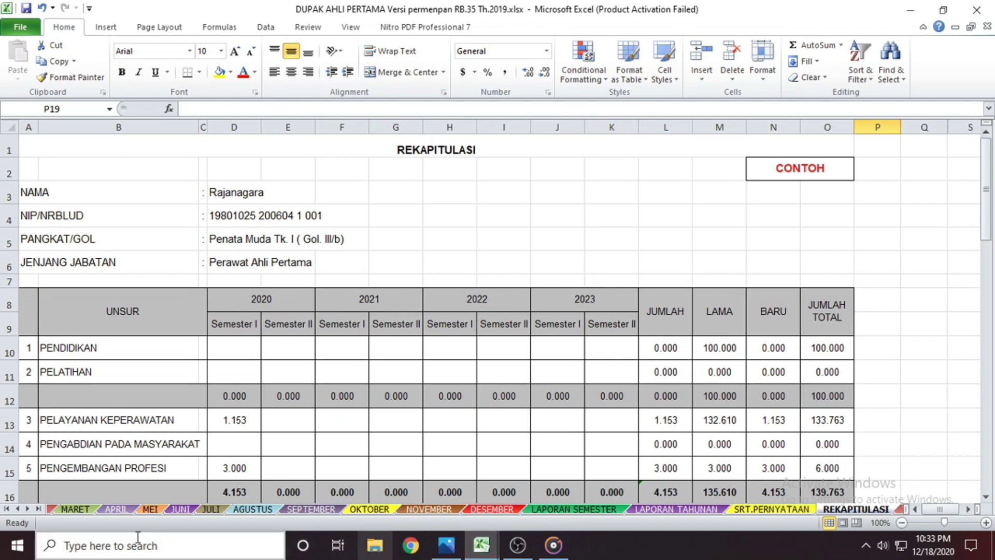
pyautogui.click(6, 510)
pyautogui.scroll(-5, 492, 389)
pyautogui.scroll(5, 493, 391)
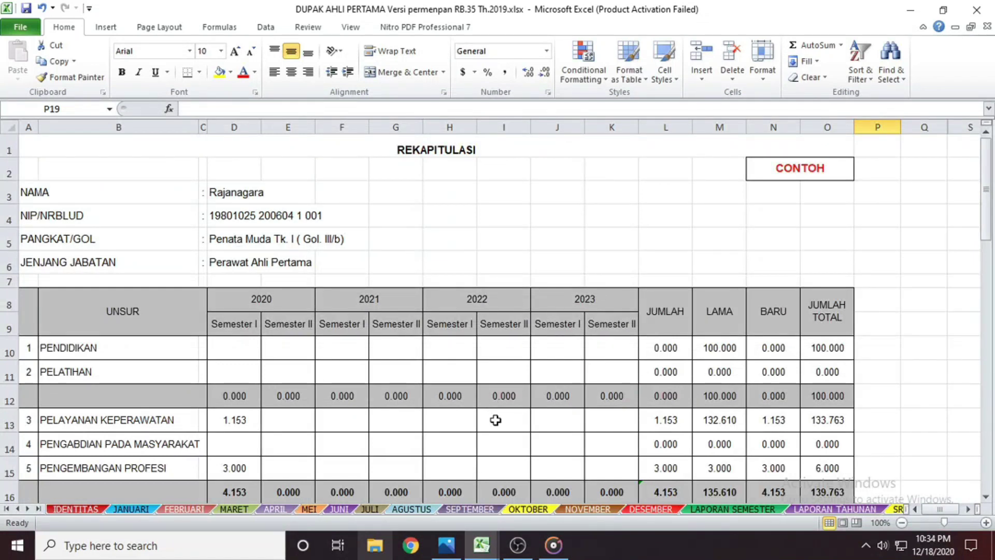
# Open the IDENTITAS sheet and review the MASTER IDENTITAS personal details table.
pyautogui.click(75, 509)
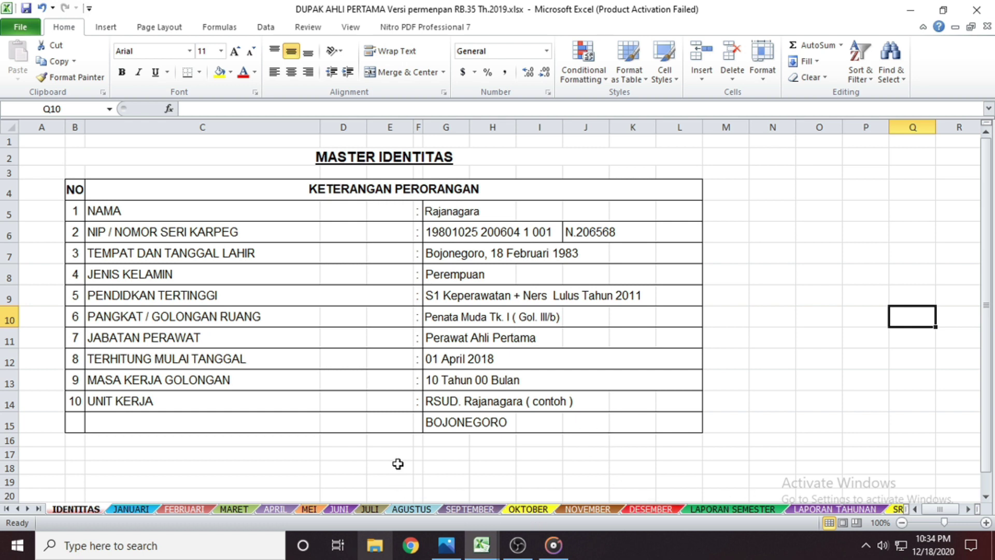
pyautogui.scroll(-1, 631, 376)
pyautogui.scroll(1, 631, 376)
pyautogui.moveTo(542, 527)
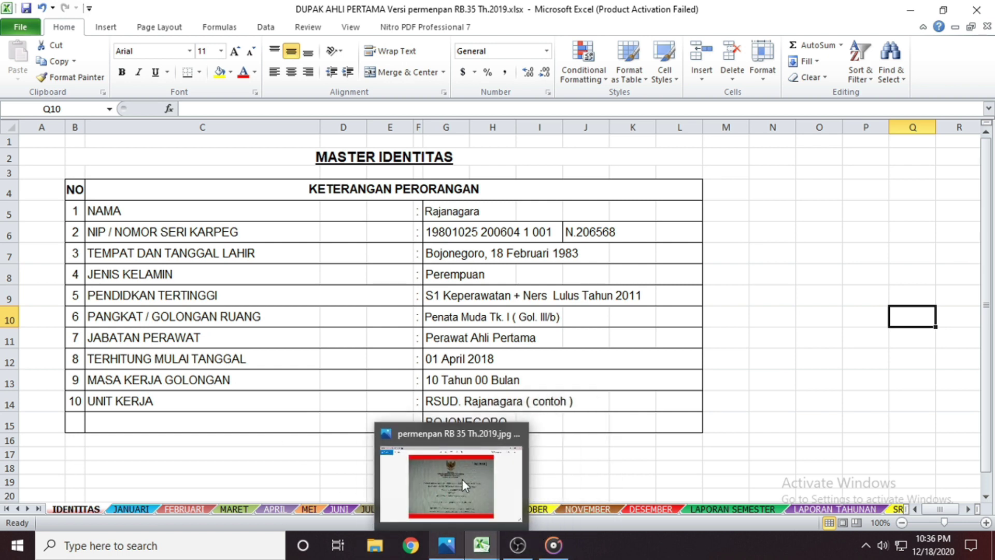
pyautogui.moveTo(467, 471)
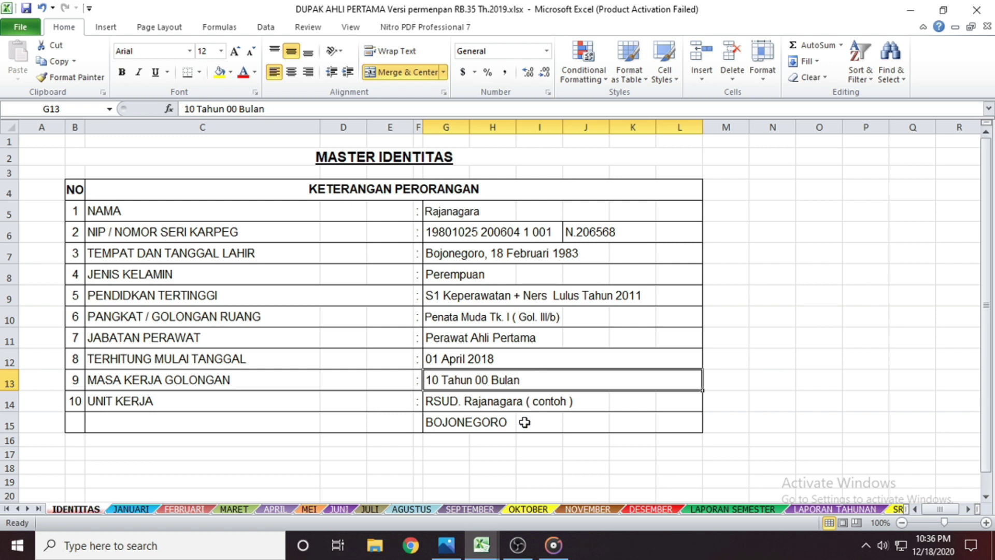
pyautogui.click(519, 551)
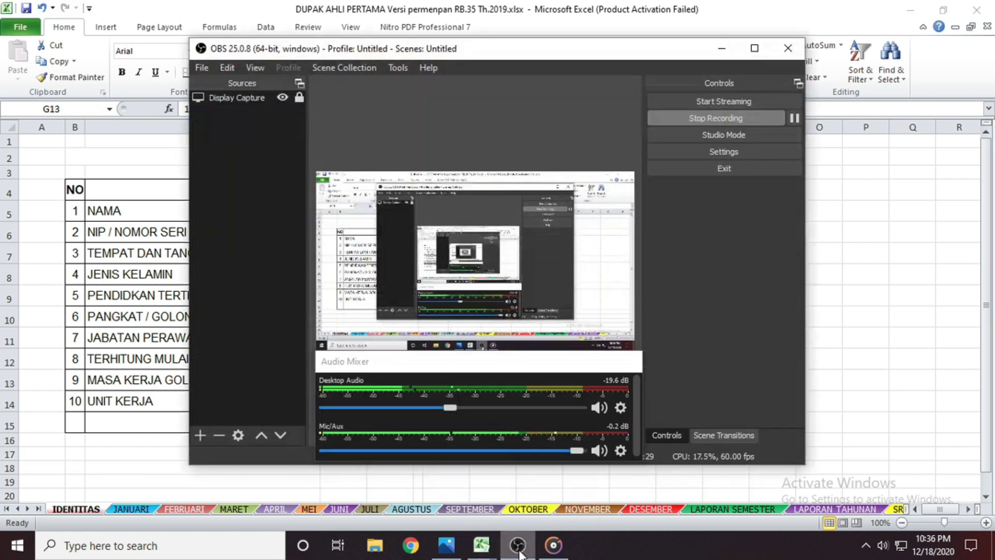